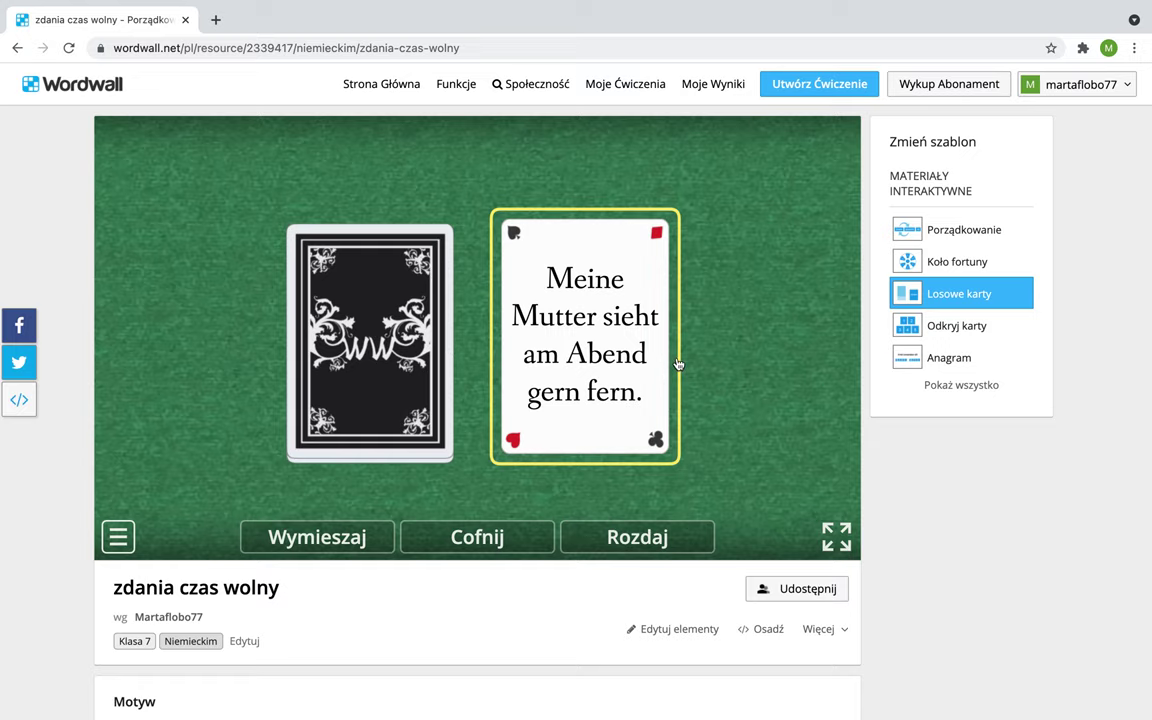
# Switch the "zdania czas wolny" activity to the Odkryj karty template, start it and reveal card 2.
pyautogui.click(950, 325)
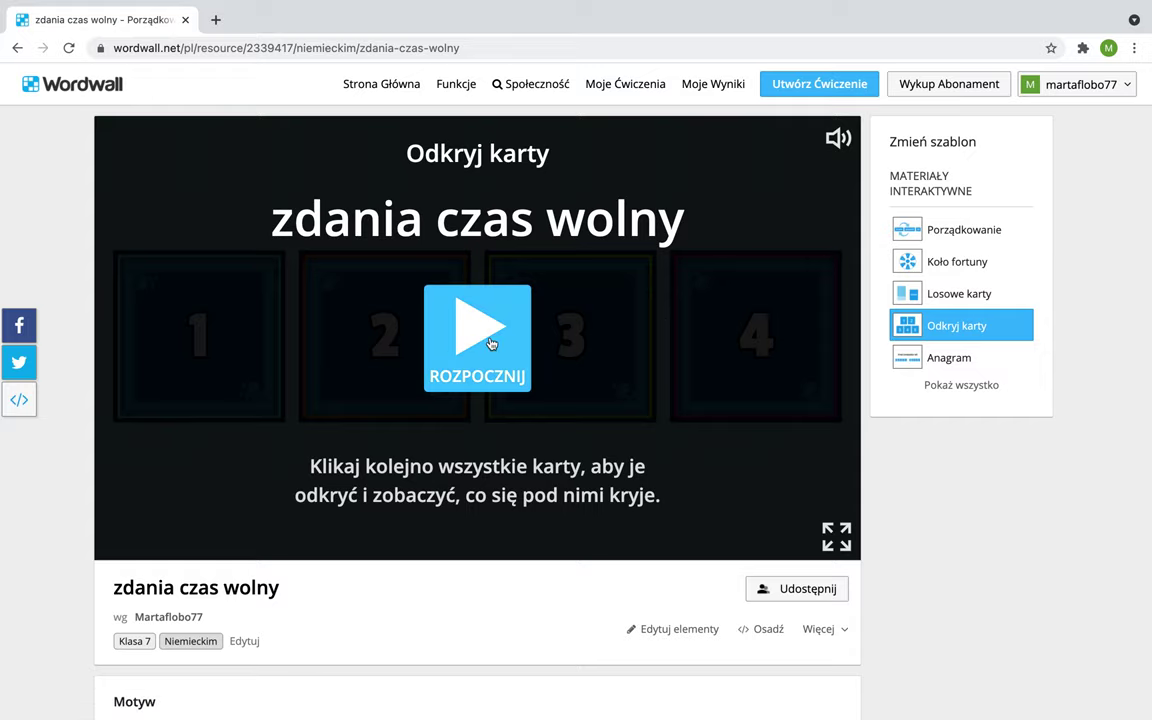
pyautogui.click(491, 344)
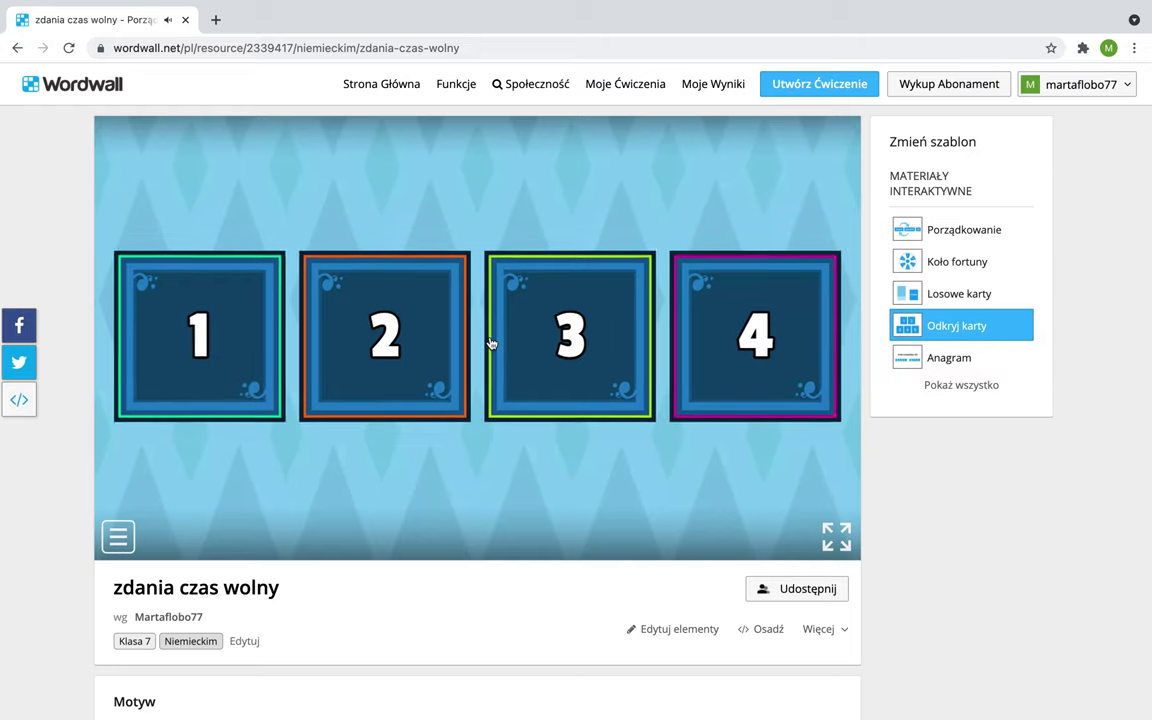
pyautogui.click(360, 314)
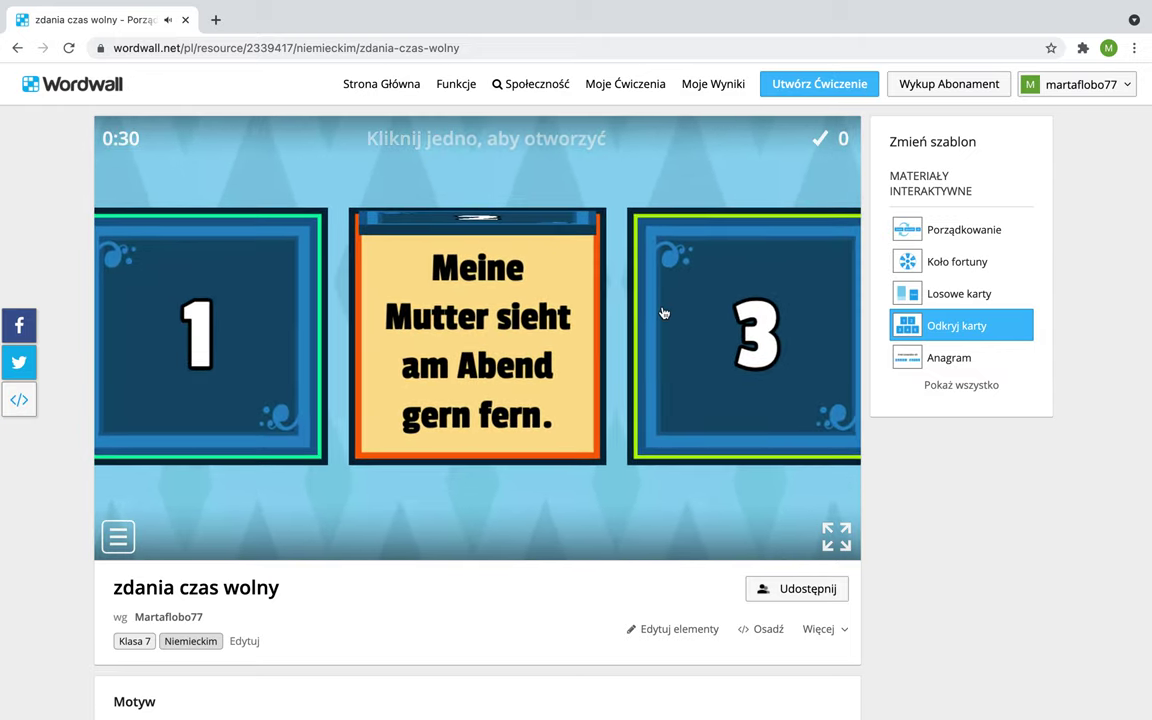
# Switch the activity to the Anagram template, start it and arrange the first word as "Du".
pyautogui.click(944, 362)
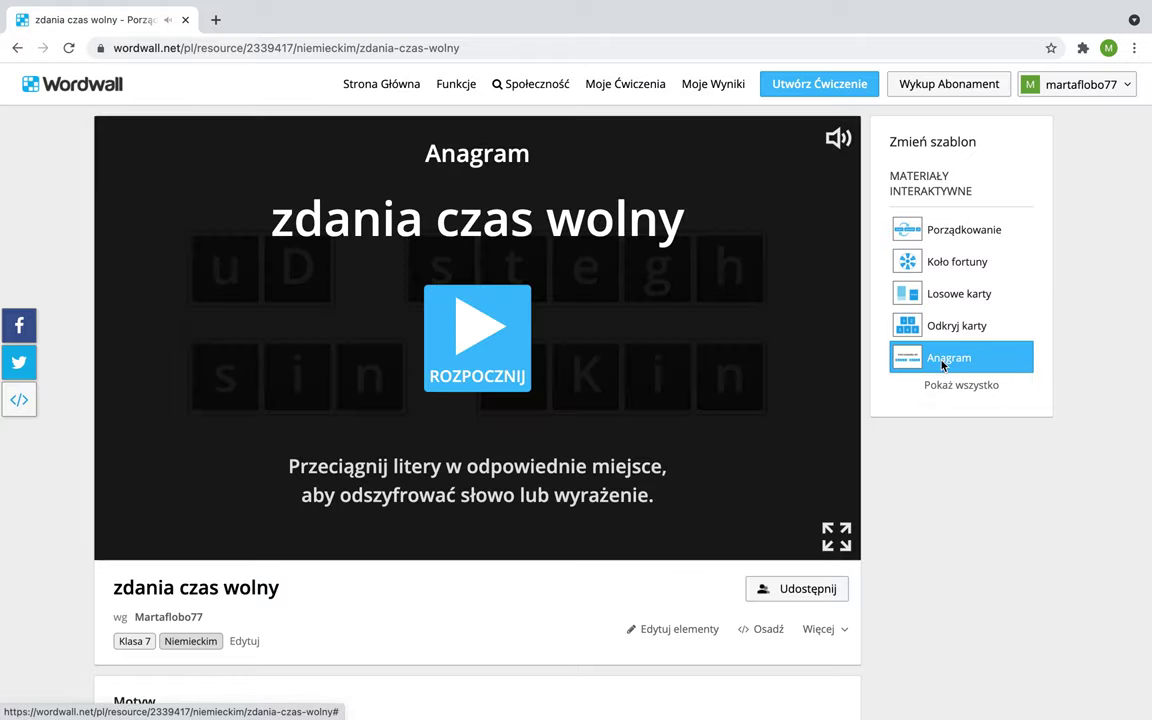
pyautogui.click(478, 350)
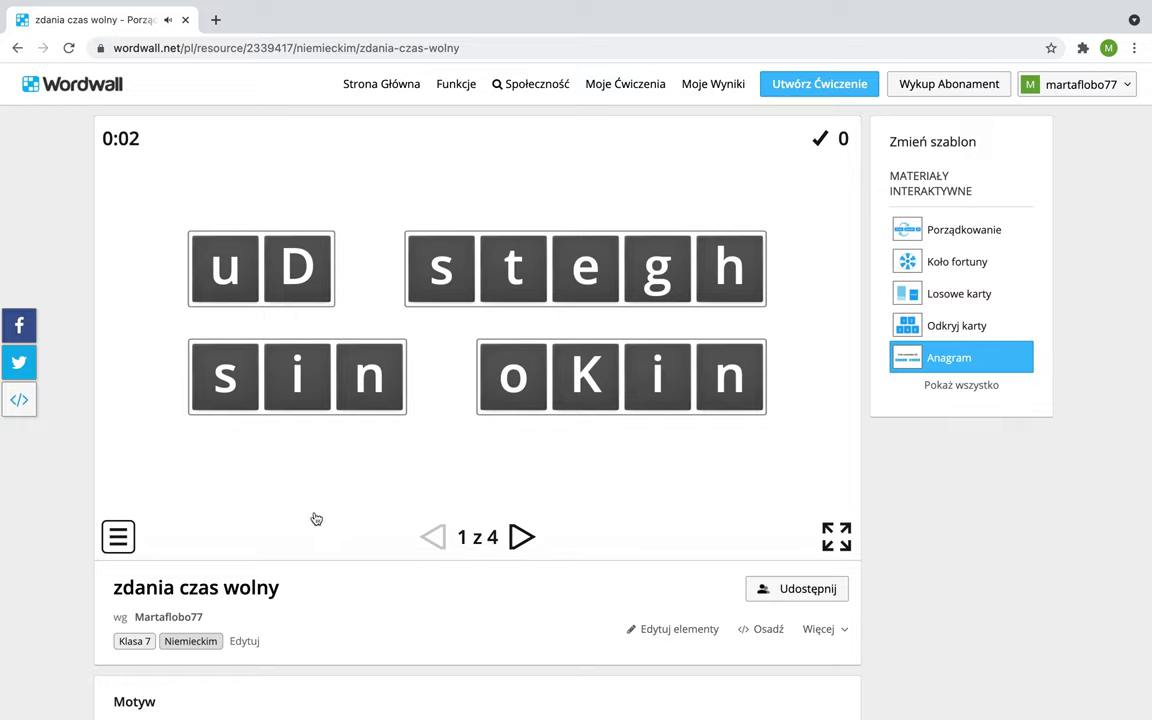
pyautogui.click(310, 290)
pyautogui.moveTo(310, 290); pyautogui.dragTo(235, 275)
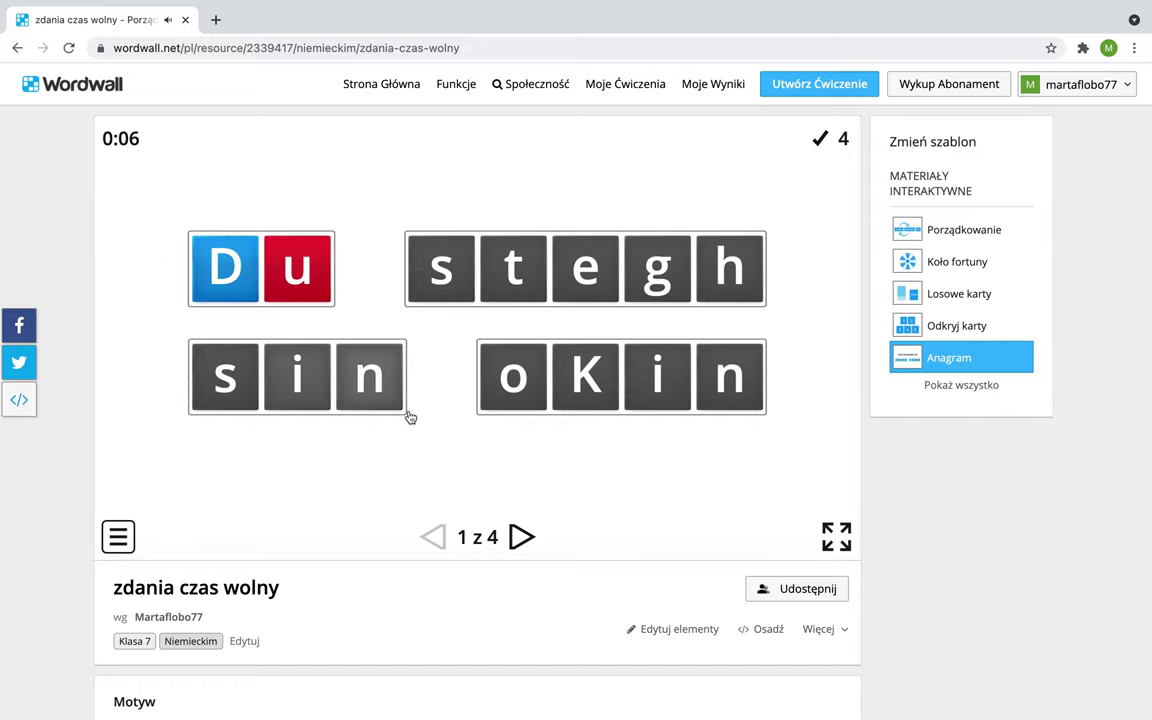
# Rearrange the letters of the two lower anagram words to form "ins" and "Kino".
pyautogui.click(287, 385)
pyautogui.moveTo(287, 385); pyautogui.dragTo(226, 375)
pyautogui.moveTo(360, 378); pyautogui.dragTo(287, 370)
pyautogui.click(509, 378)
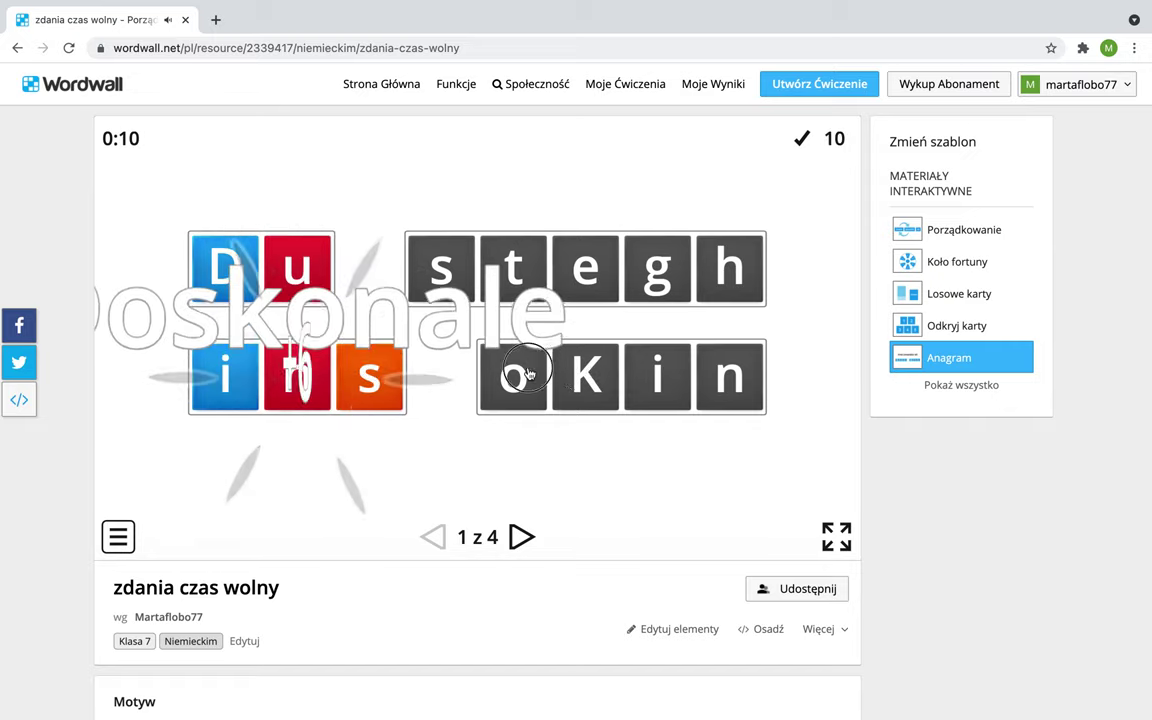
pyautogui.click(577, 380)
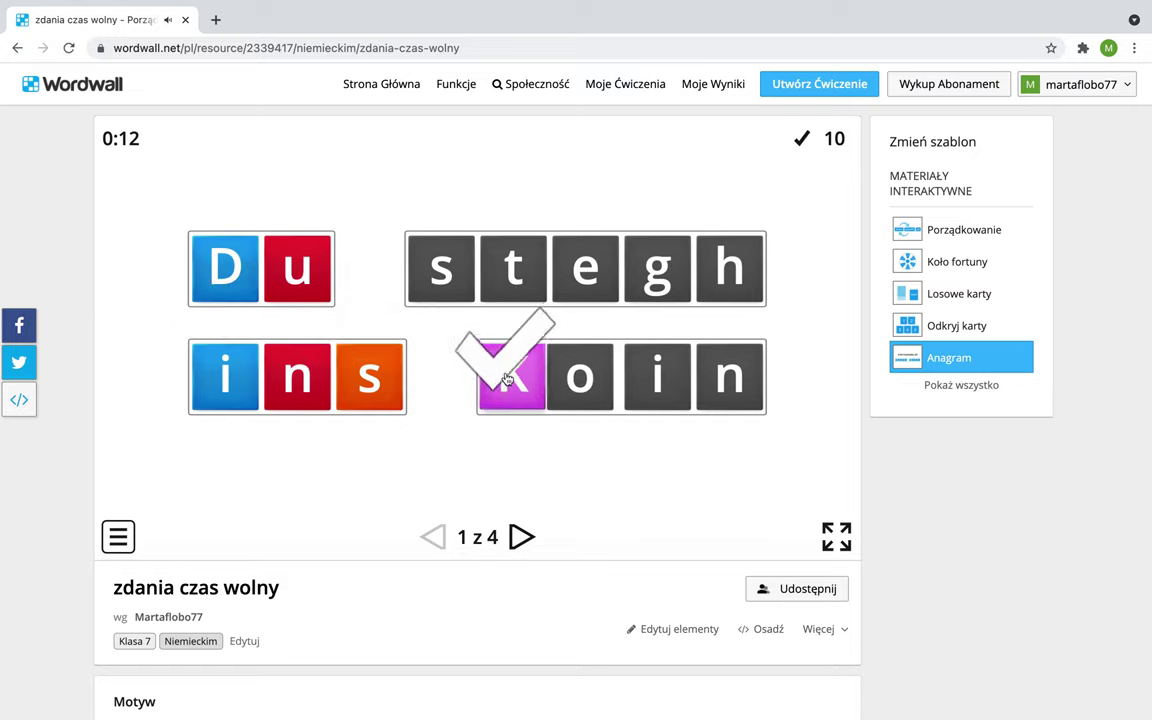
pyautogui.moveTo(583, 377); pyautogui.dragTo(735, 378)
# Examine the theme choices, game options and ranking table available for the anagram activity.
pyautogui.scroll(-6, 738, 465)
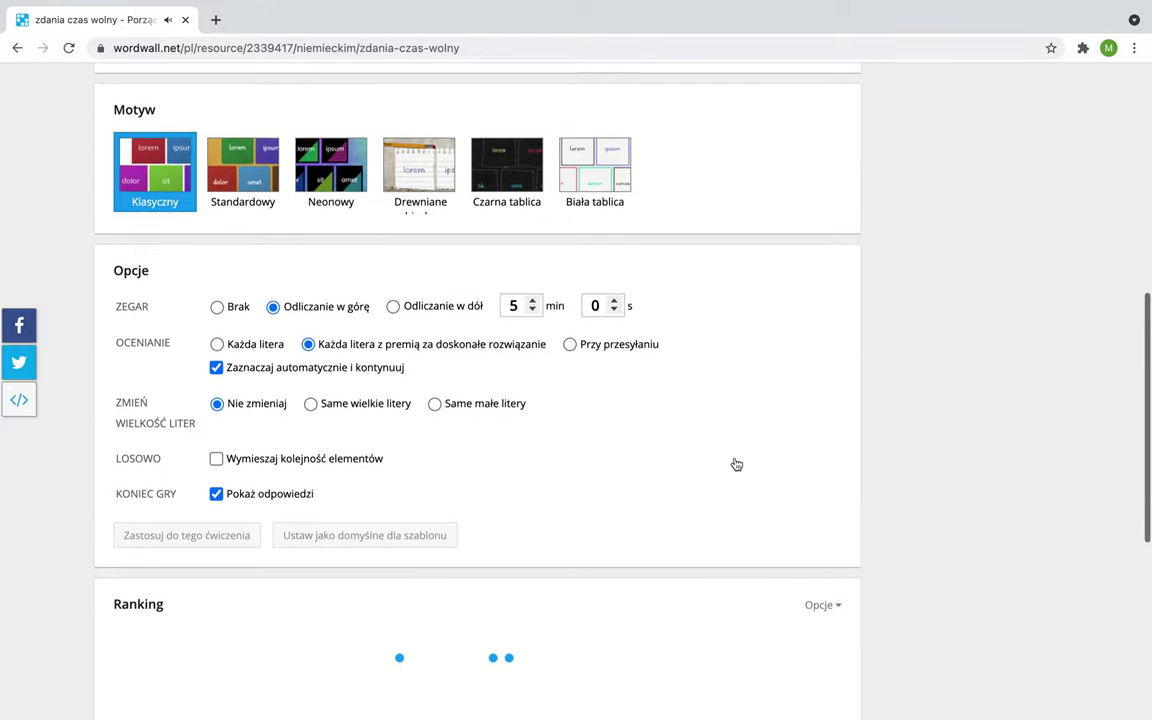
pyautogui.scroll(5, 735, 463)
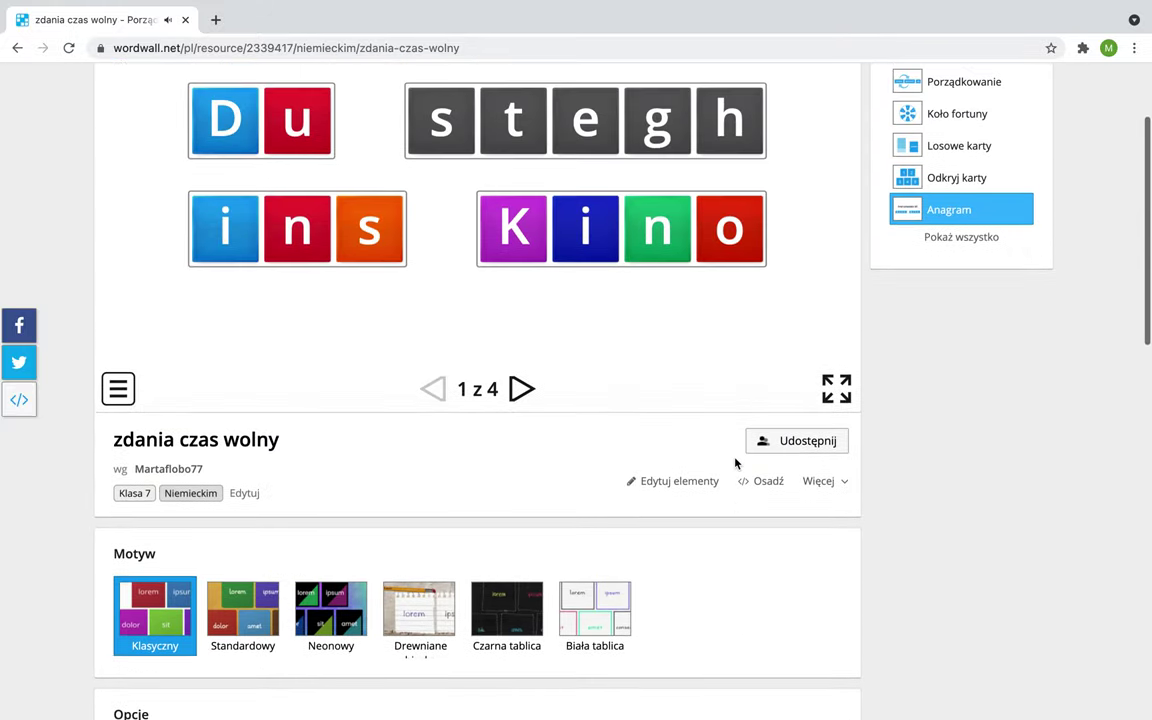
pyautogui.scroll(-5, 738, 517)
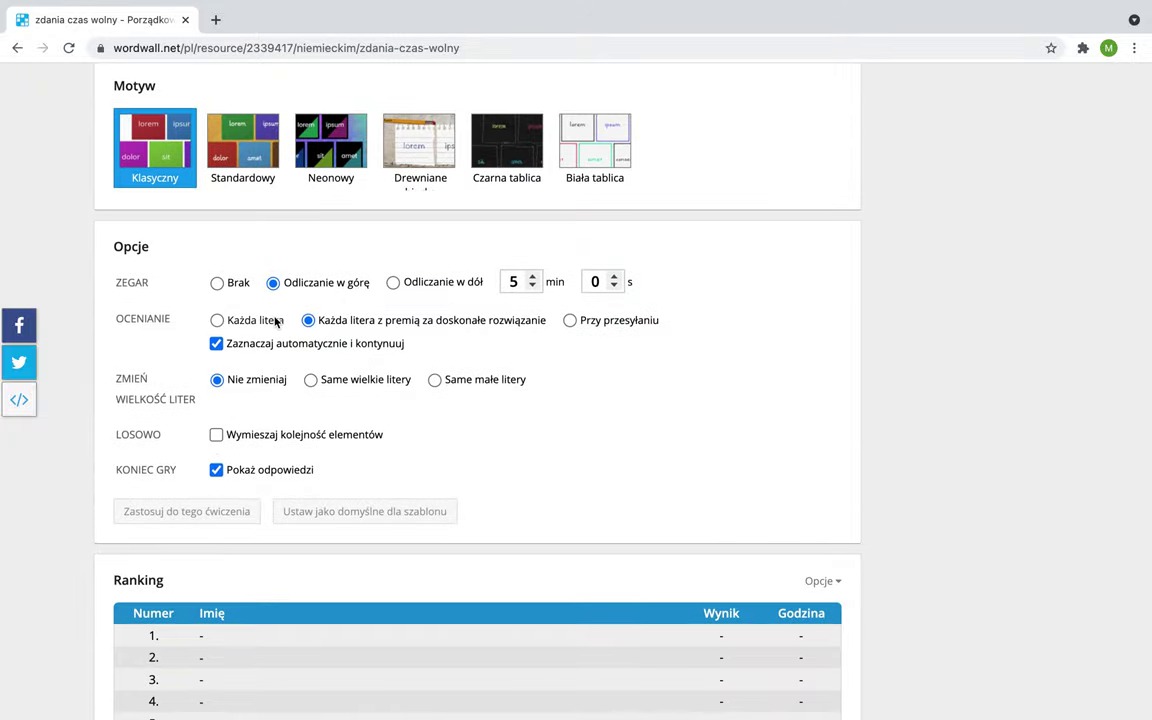
pyautogui.scroll(-1, 276, 321)
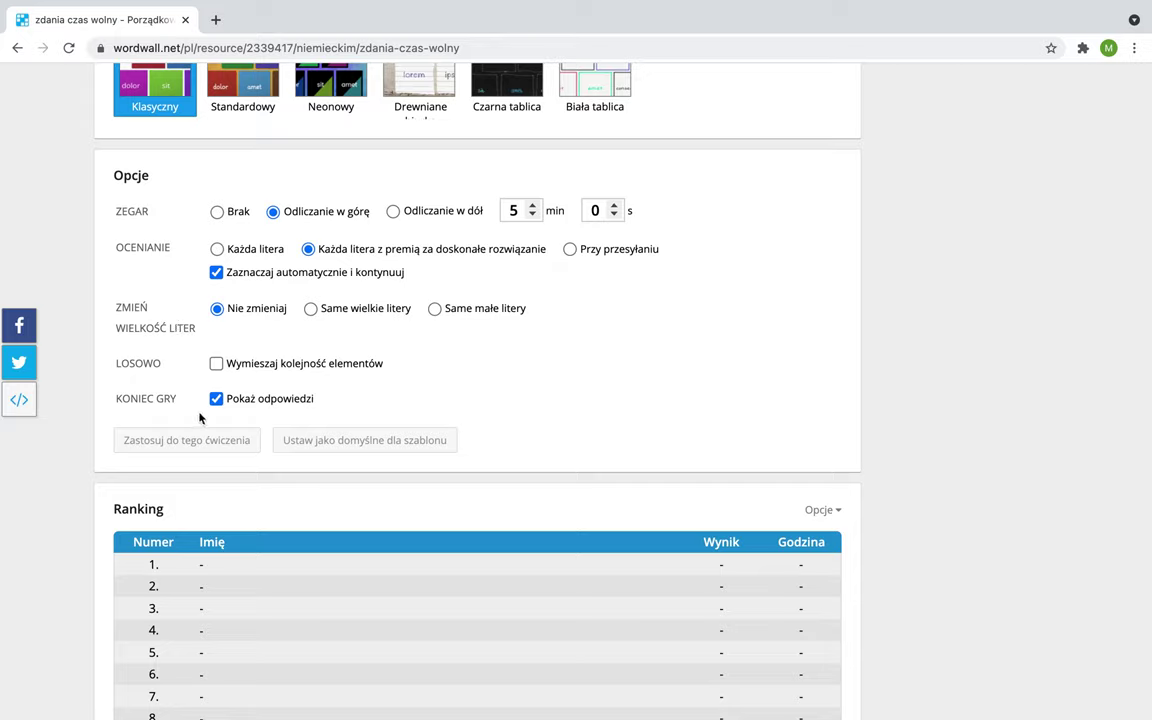
pyautogui.scroll(-5, 484, 412)
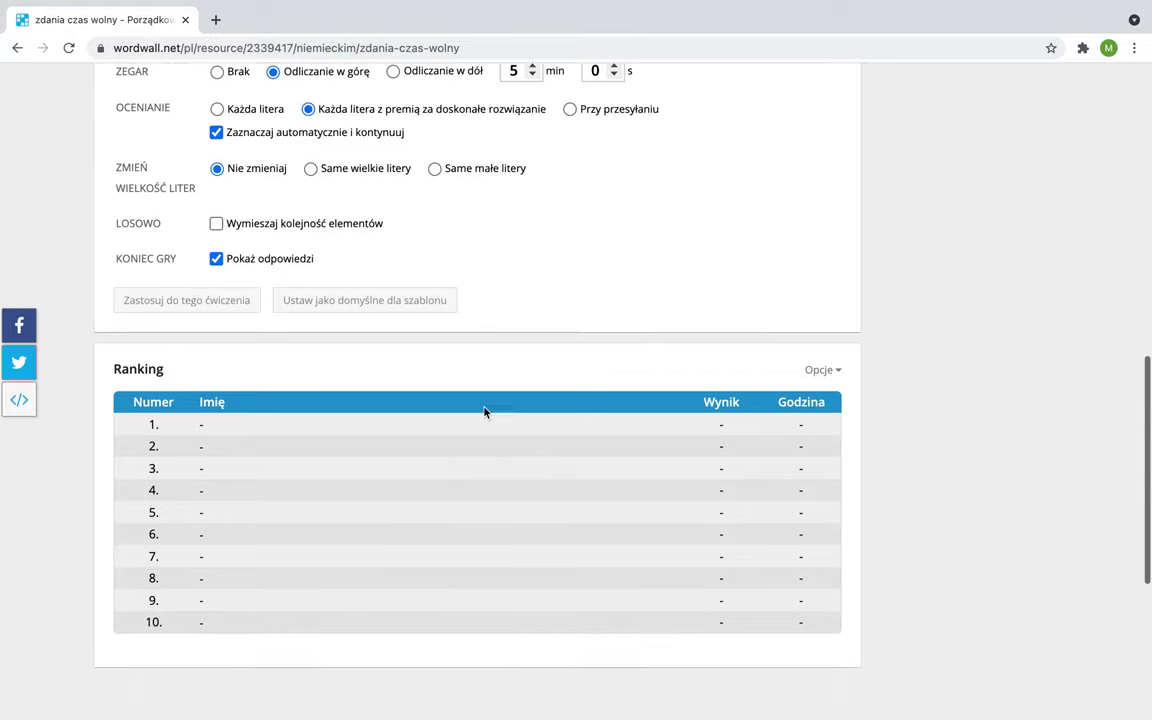
pyautogui.scroll(8, 484, 412)
pyautogui.scroll(2, 484, 412)
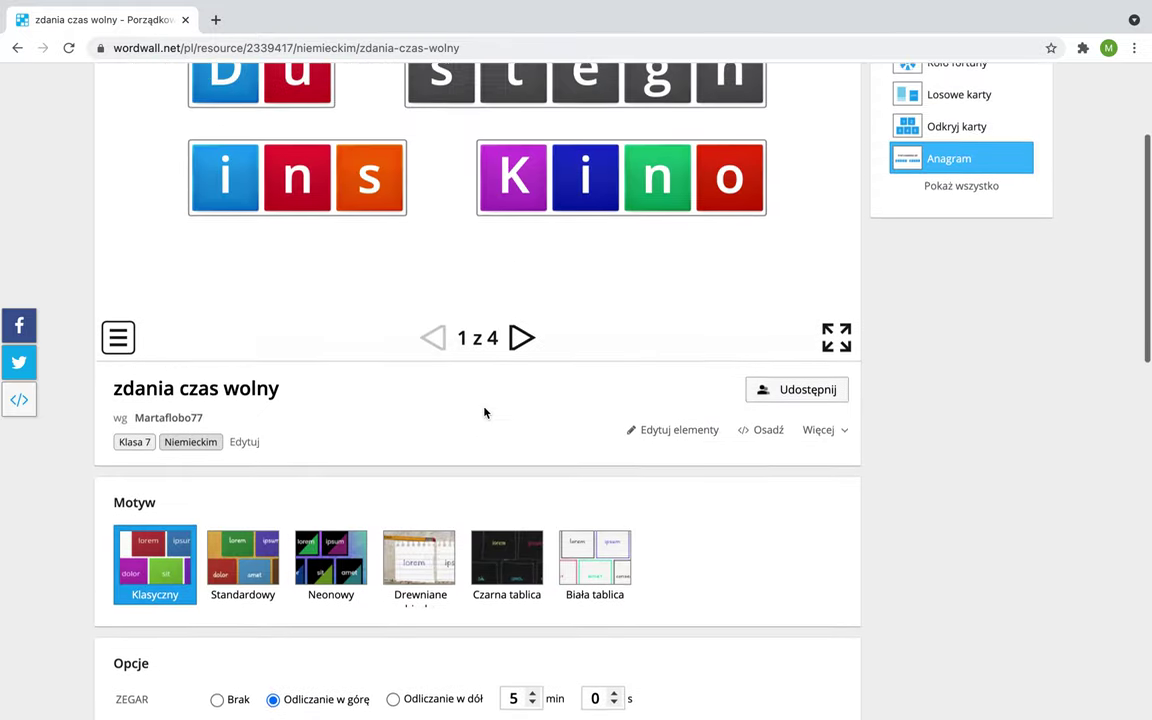
pyautogui.scroll(2, 484, 412)
pyautogui.scroll(2, 484, 412)
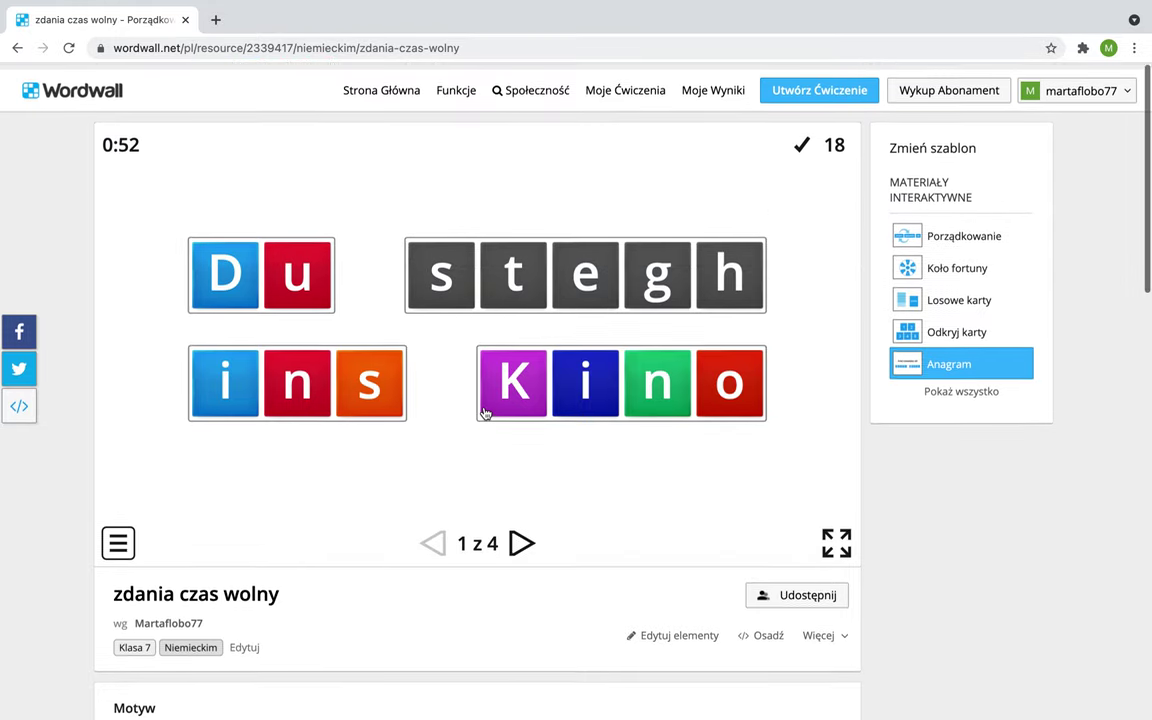
# Open the "Kleider - dodatkowe słownictwo" activity from the user's own activities and go to its ranking table.
pyautogui.click(612, 100)
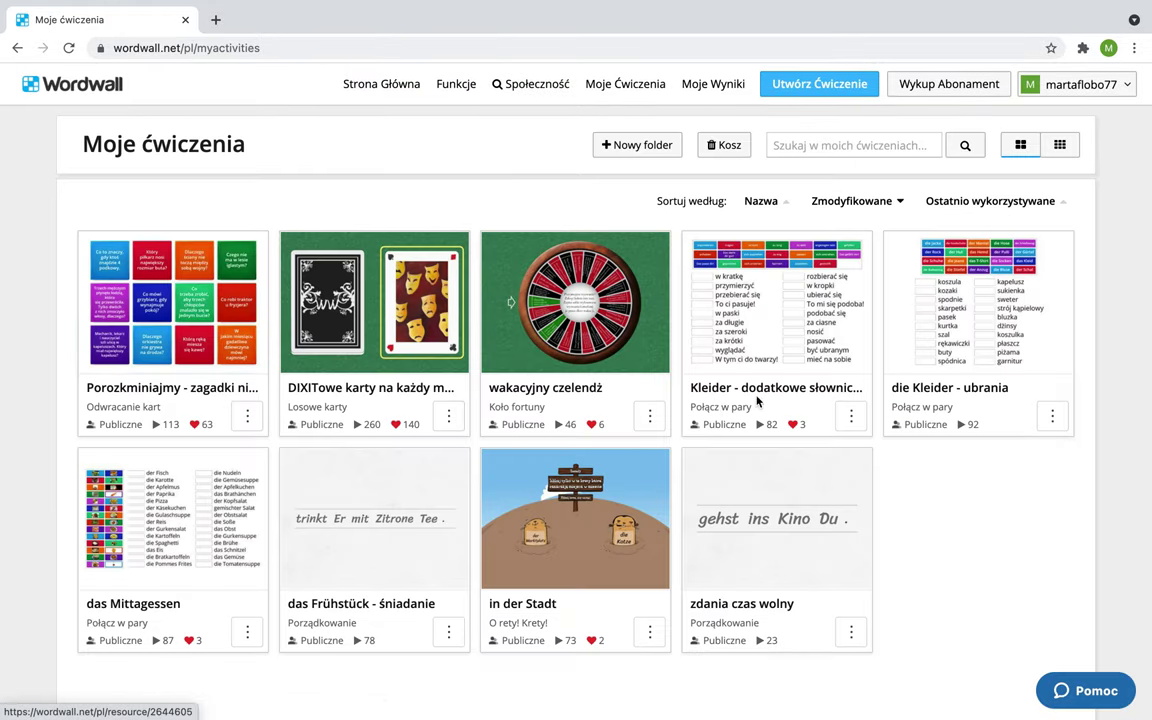
pyautogui.click(759, 391)
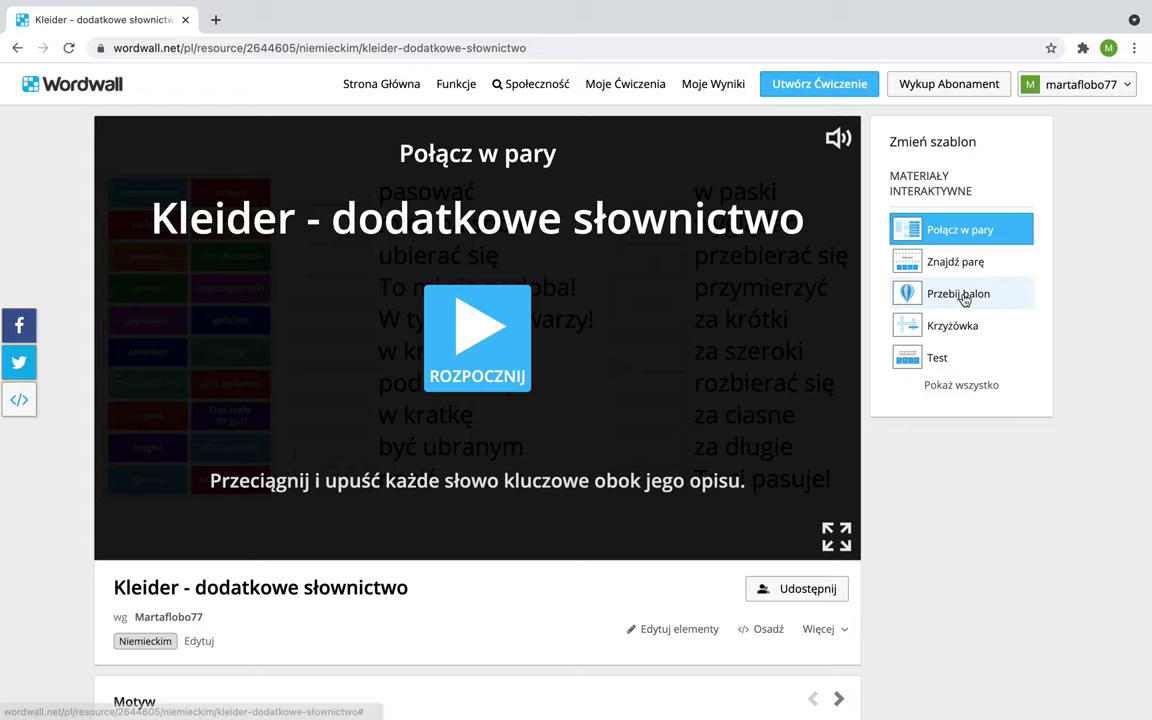
pyautogui.scroll(-6, 929, 494)
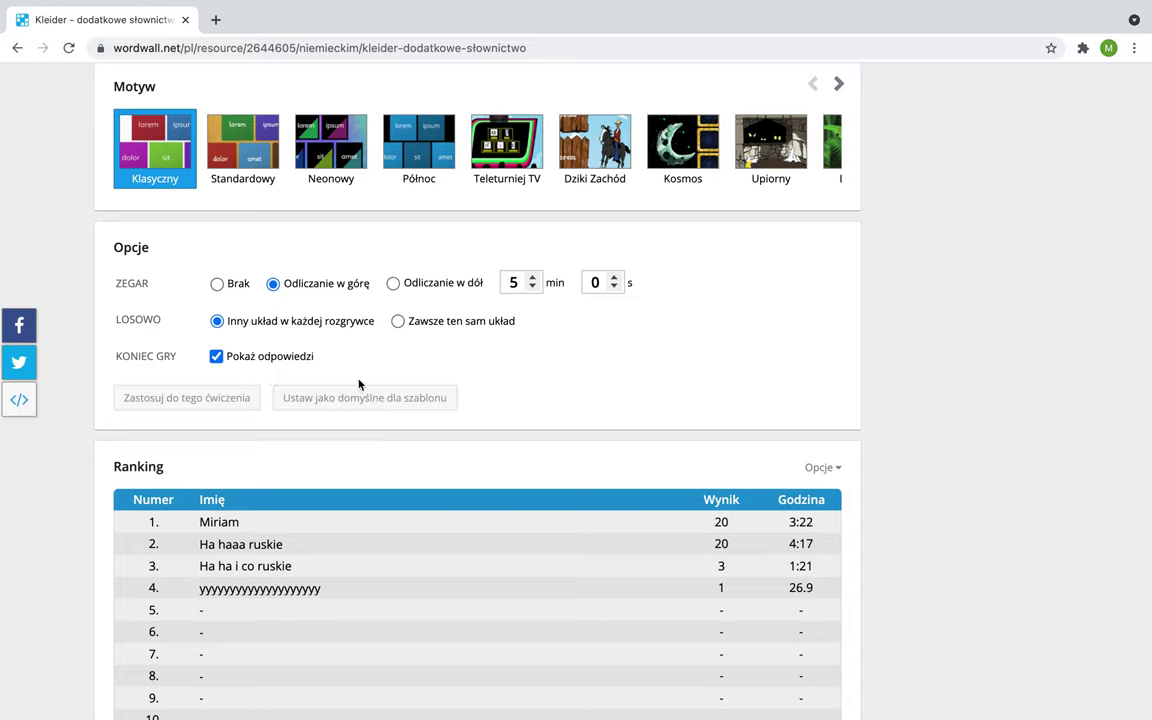
pyautogui.scroll(-3, 420, 440)
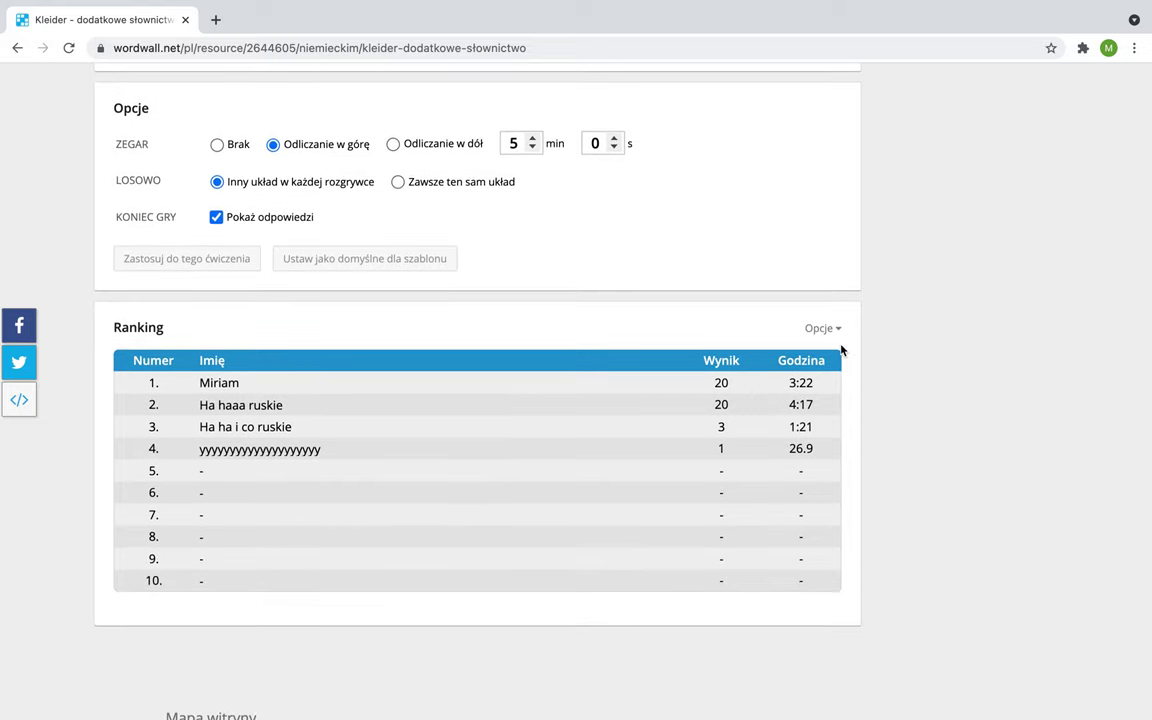
# Set the ranking's Aktywna option to Wył. and apply it to this activity only.
pyautogui.click(837, 333)
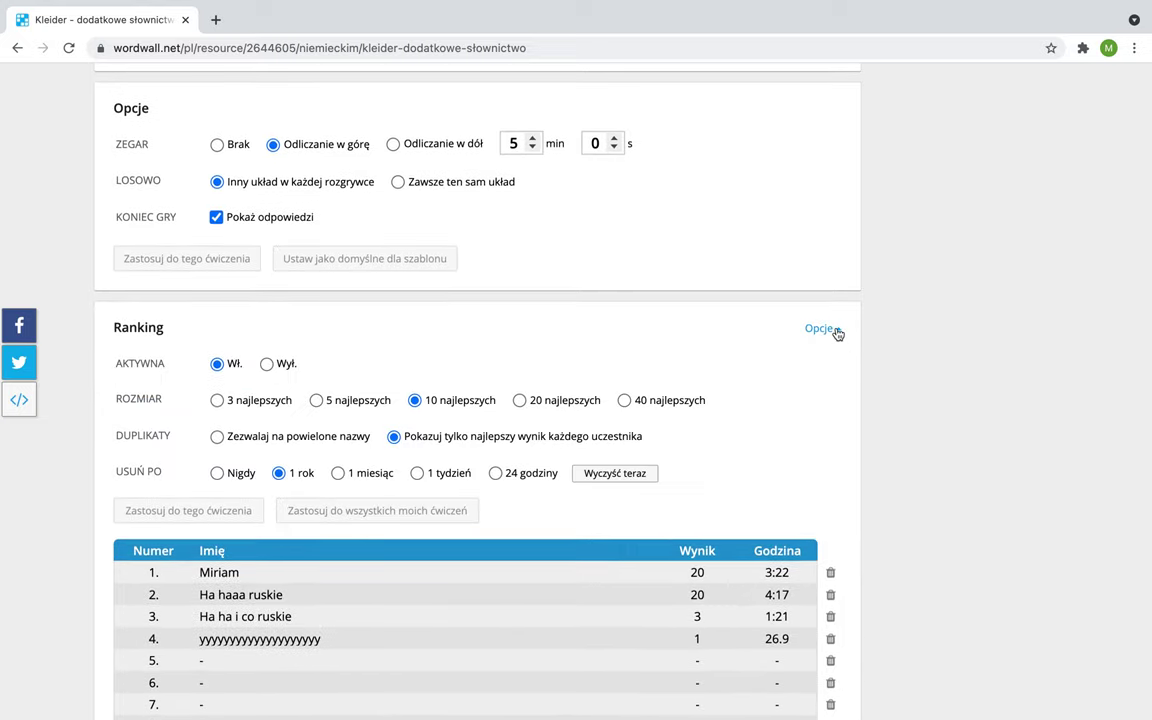
pyautogui.scroll(-3, 671, 500)
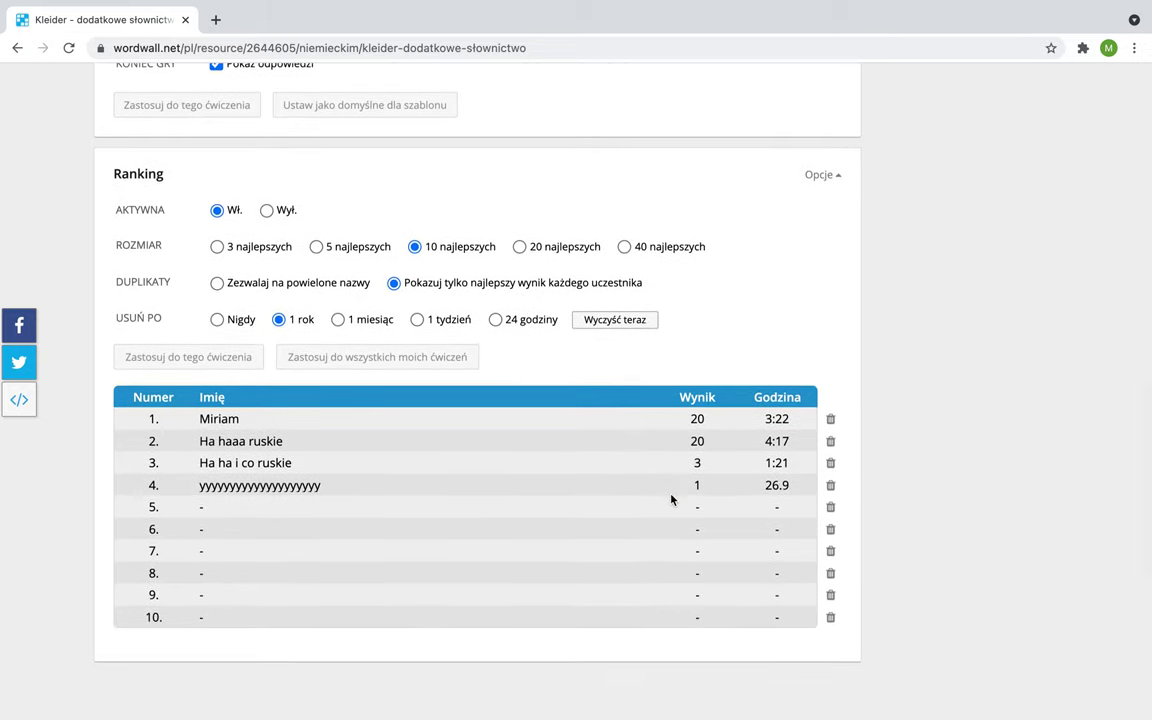
pyautogui.scroll(1, 671, 500)
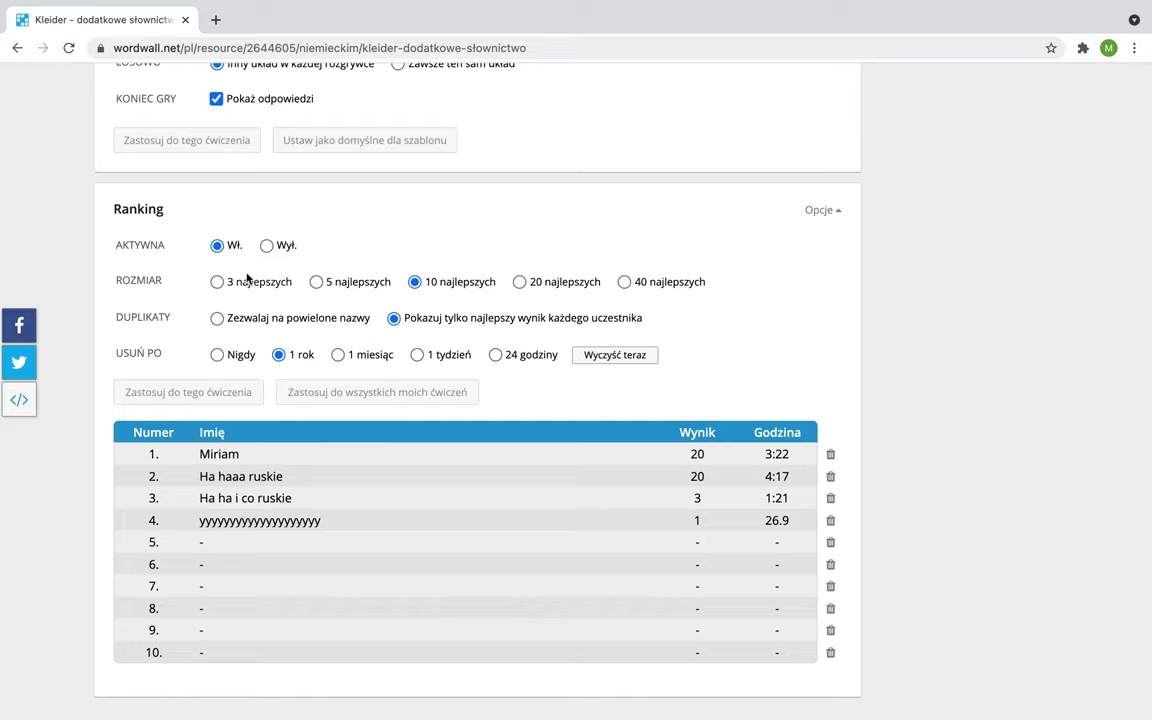
pyautogui.click(267, 247)
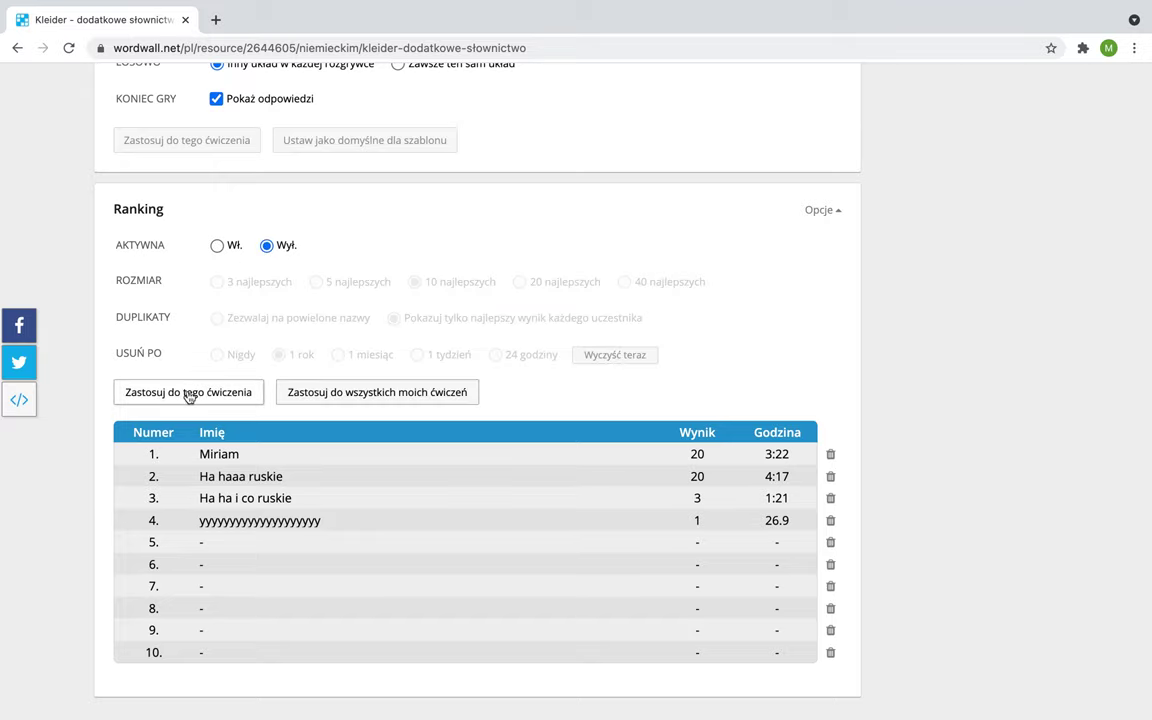
pyautogui.click(220, 402)
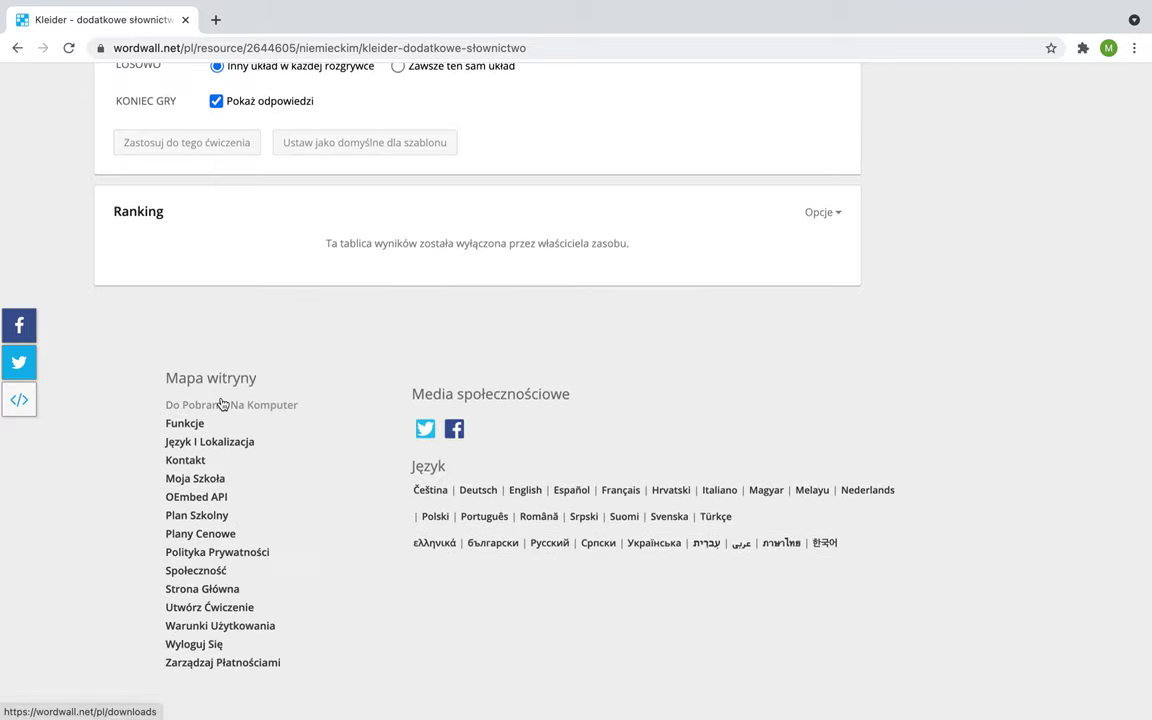
# Open the "das Frühstück - śniadanie" activity from the user's own activities and go to its ranking table.
pyautogui.scroll(10, 486, 231)
pyautogui.scroll(2, 484, 231)
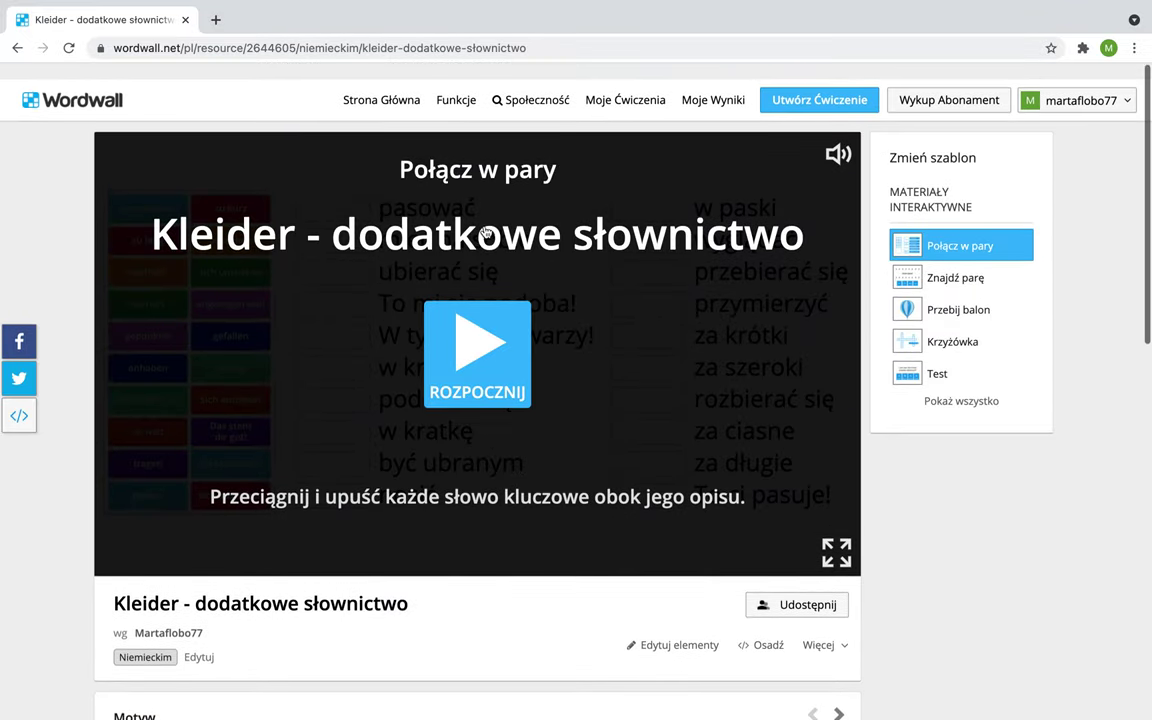
pyautogui.click(668, 84)
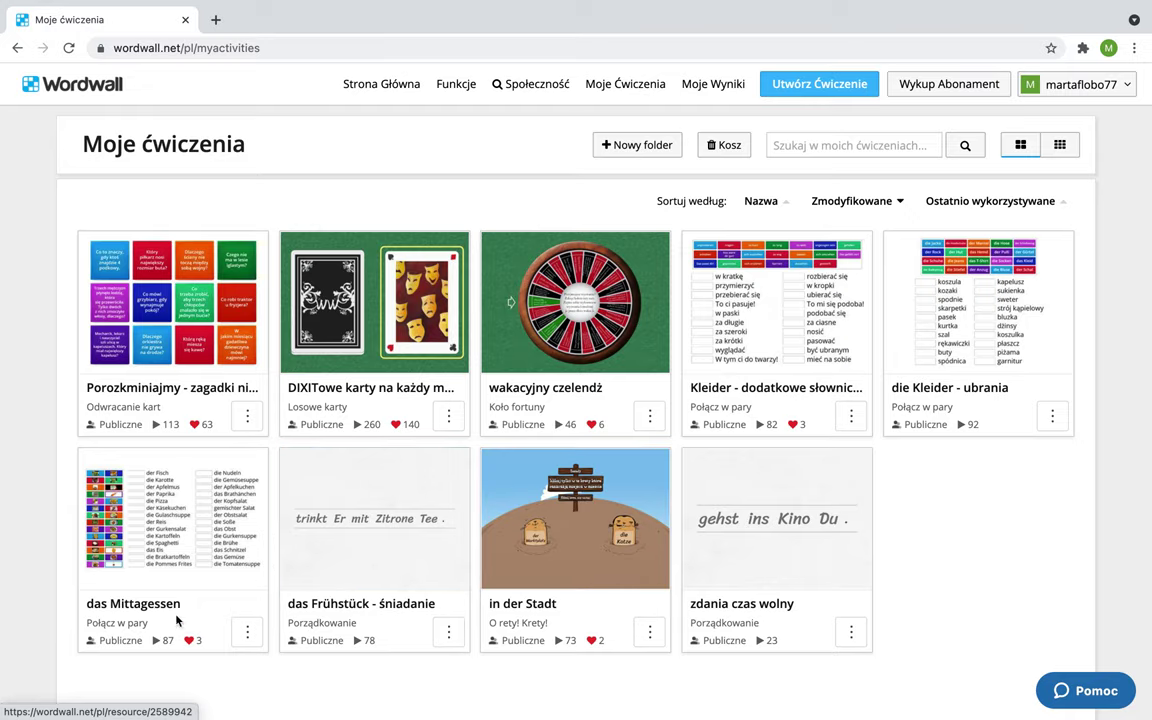
pyautogui.click(362, 606)
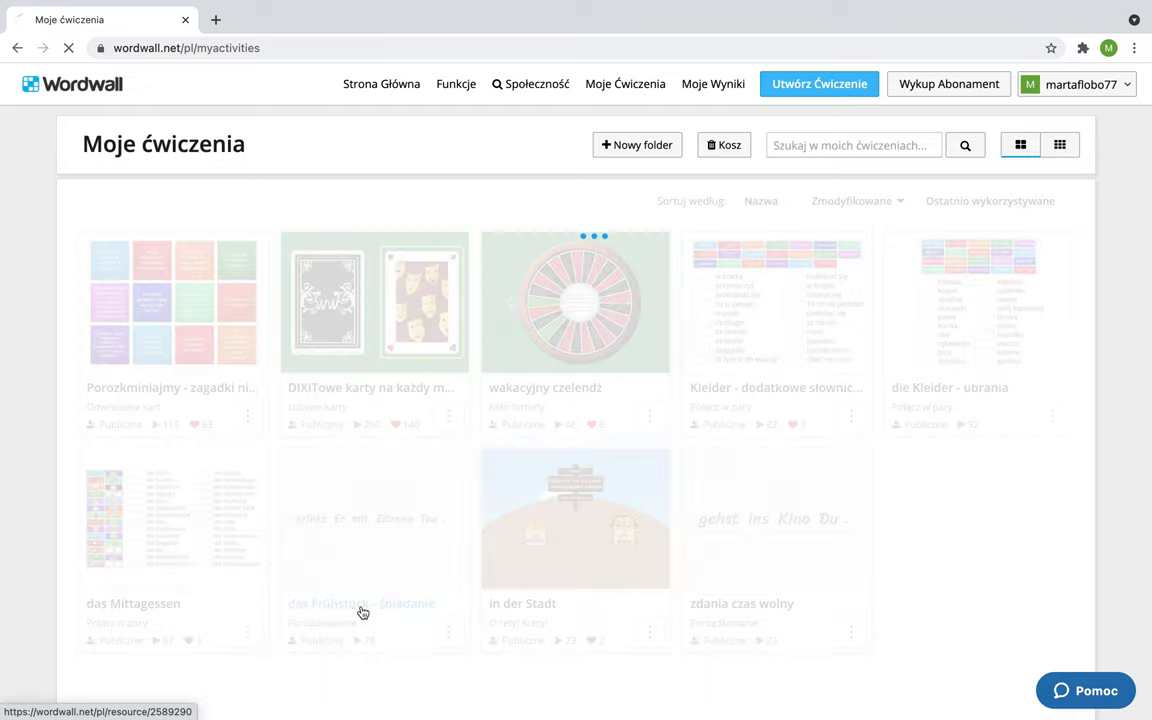
pyautogui.scroll(-8, 447, 546)
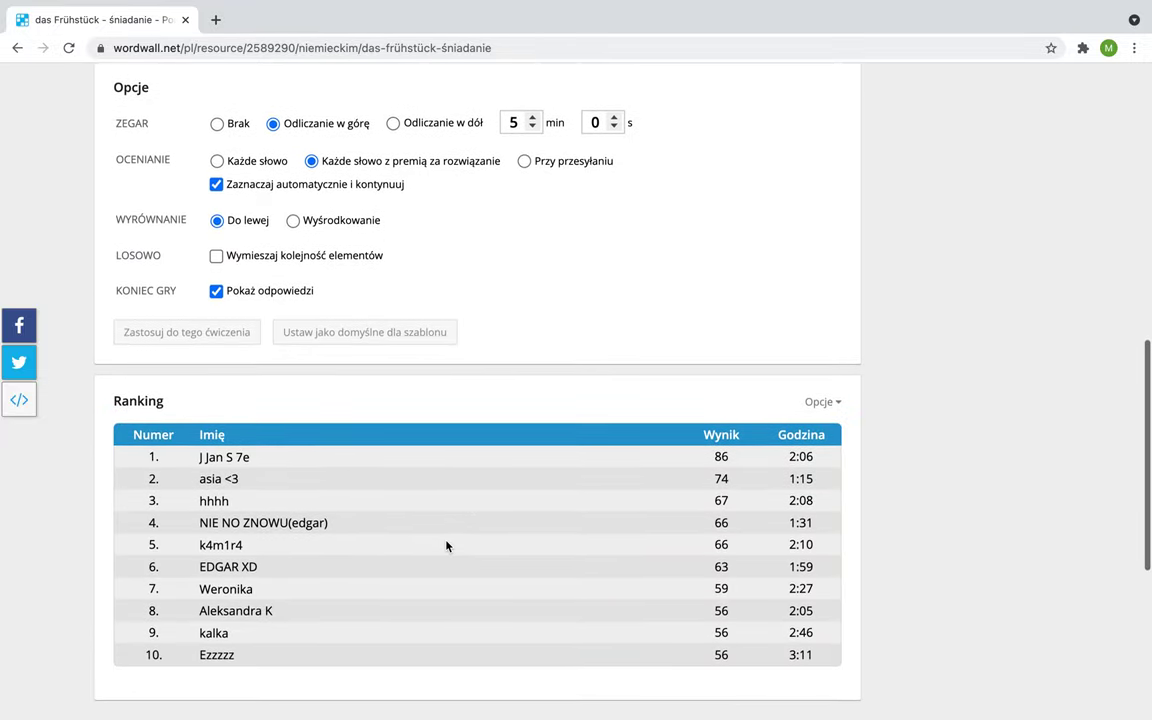
pyautogui.scroll(-1, 447, 546)
pyautogui.scroll(-3, 447, 546)
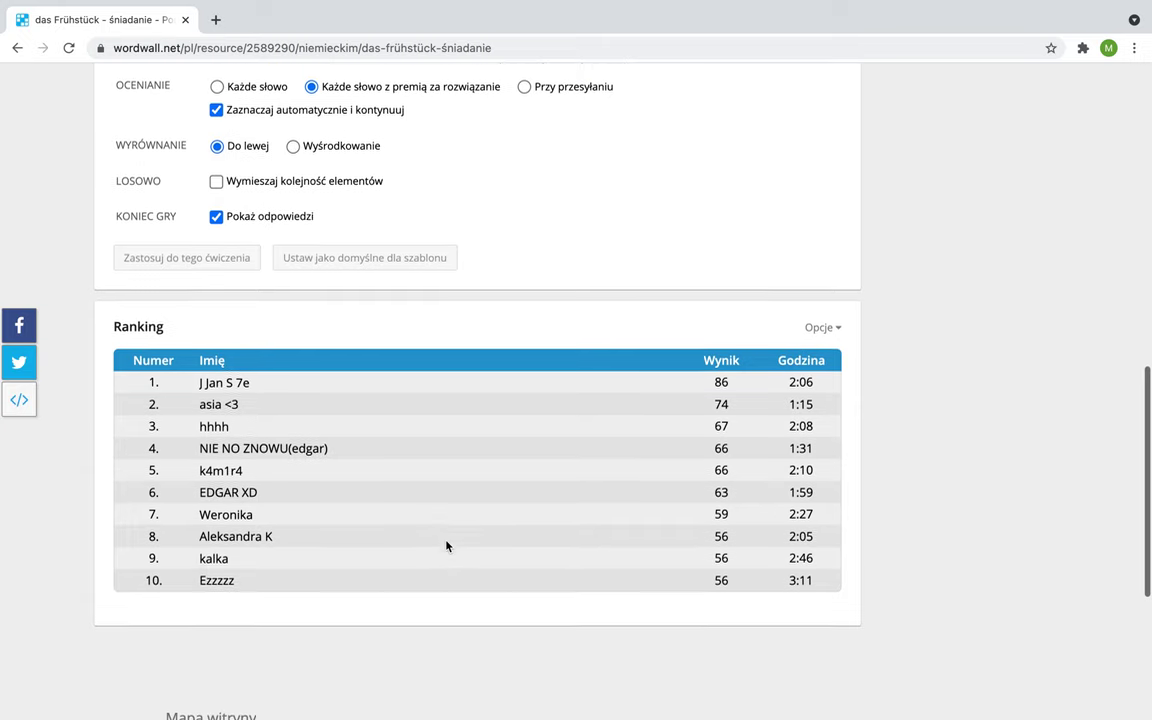
pyautogui.scroll(2, 447, 546)
# Limit the ranking size to "3 najlepszych" and apply it to this activity only.
pyautogui.click(819, 323)
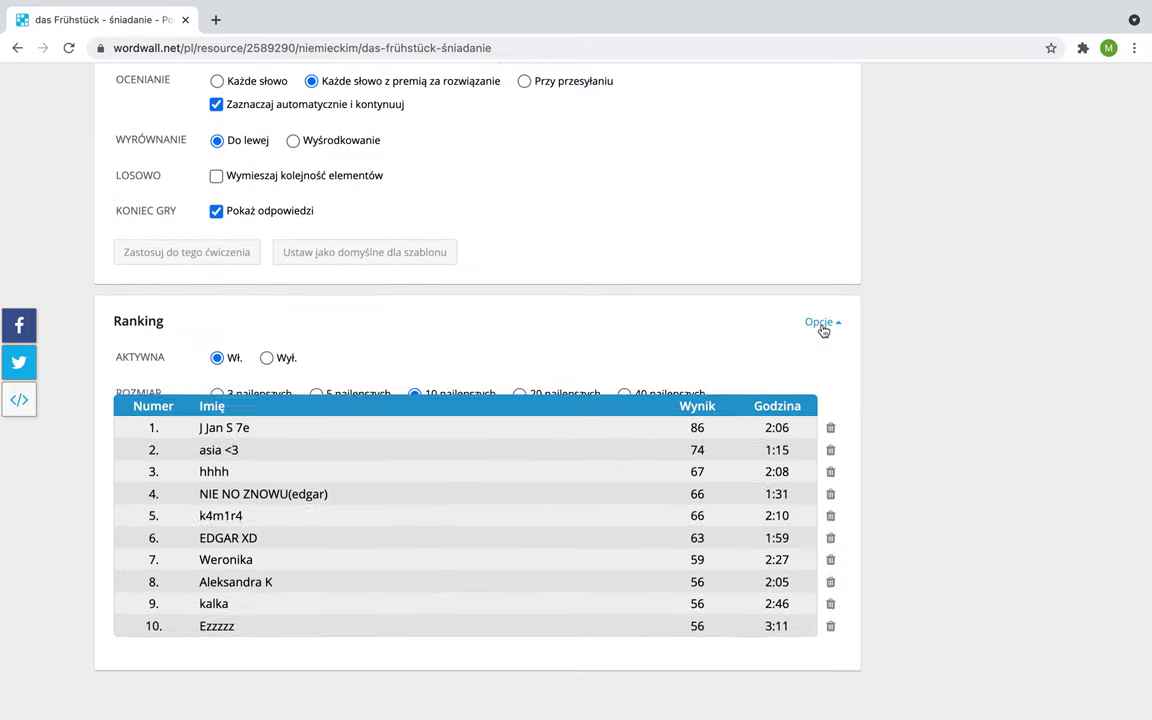
pyautogui.click(217, 394)
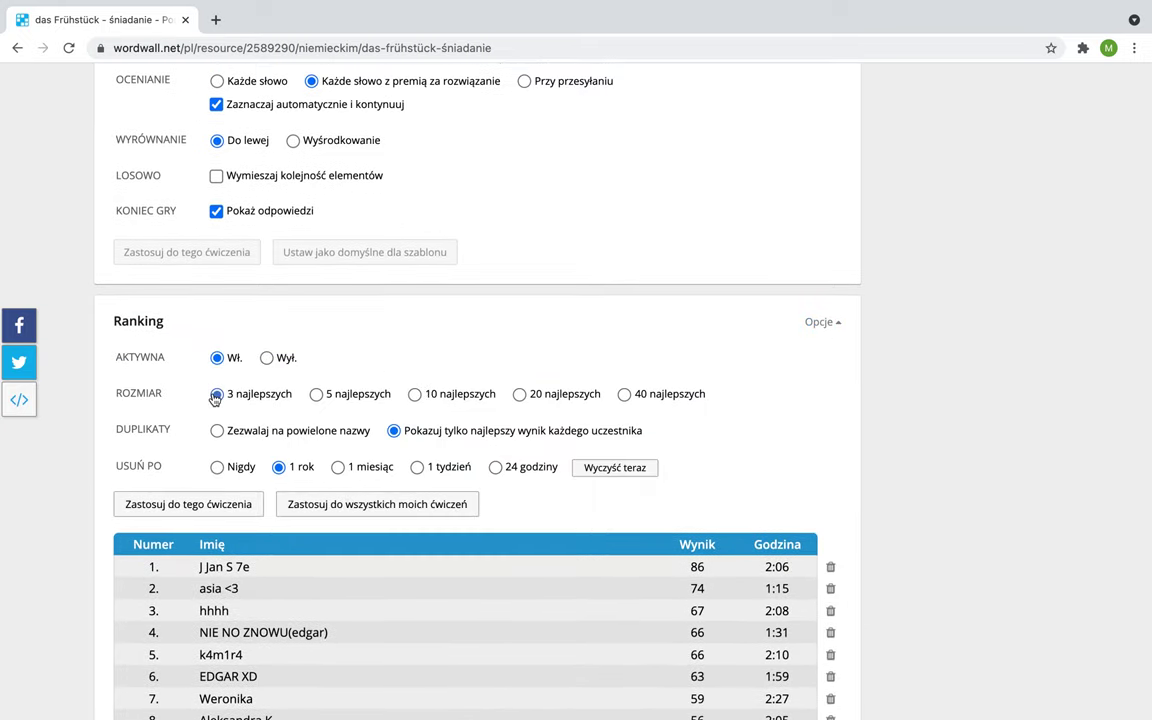
pyautogui.click(214, 503)
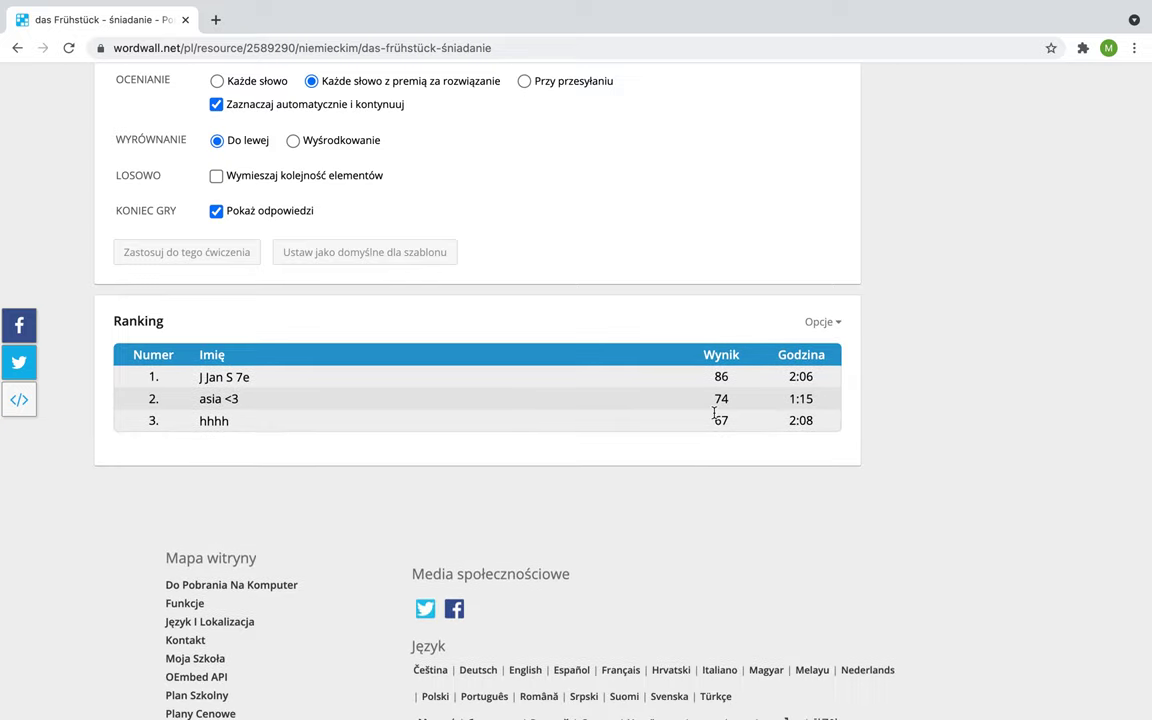
# Return to the Moje ćwiczenia overview of the user's own activities.
pyautogui.scroll(20, 566, 450)
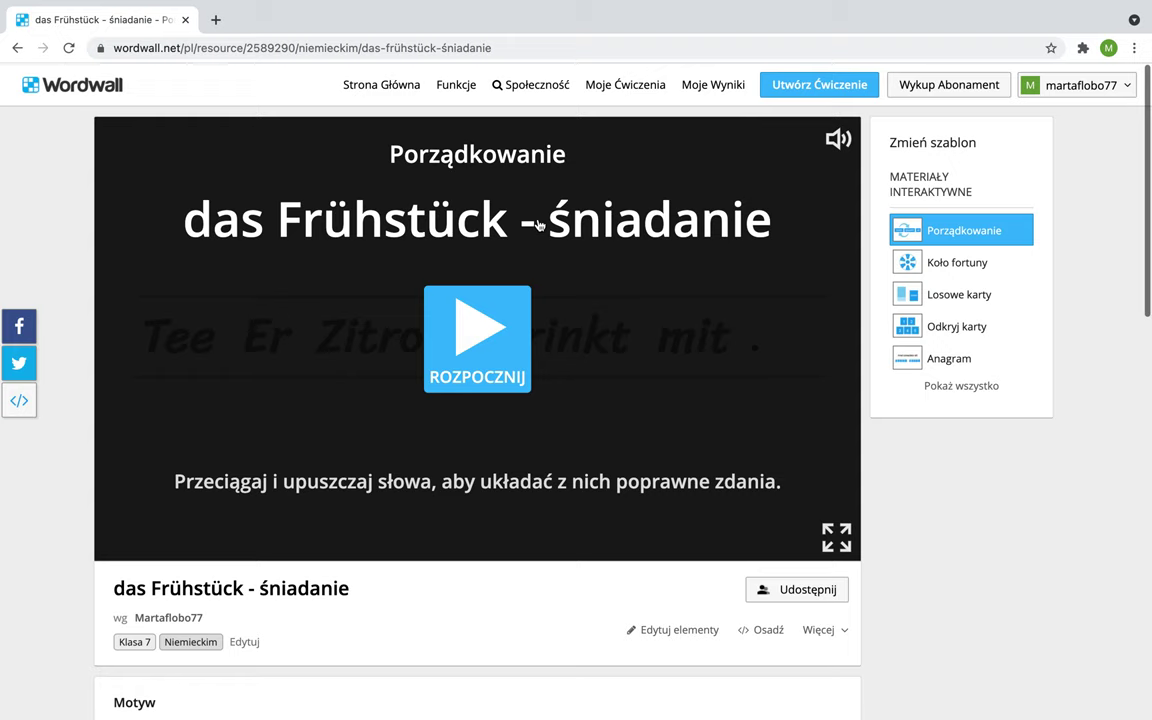
pyautogui.click(617, 92)
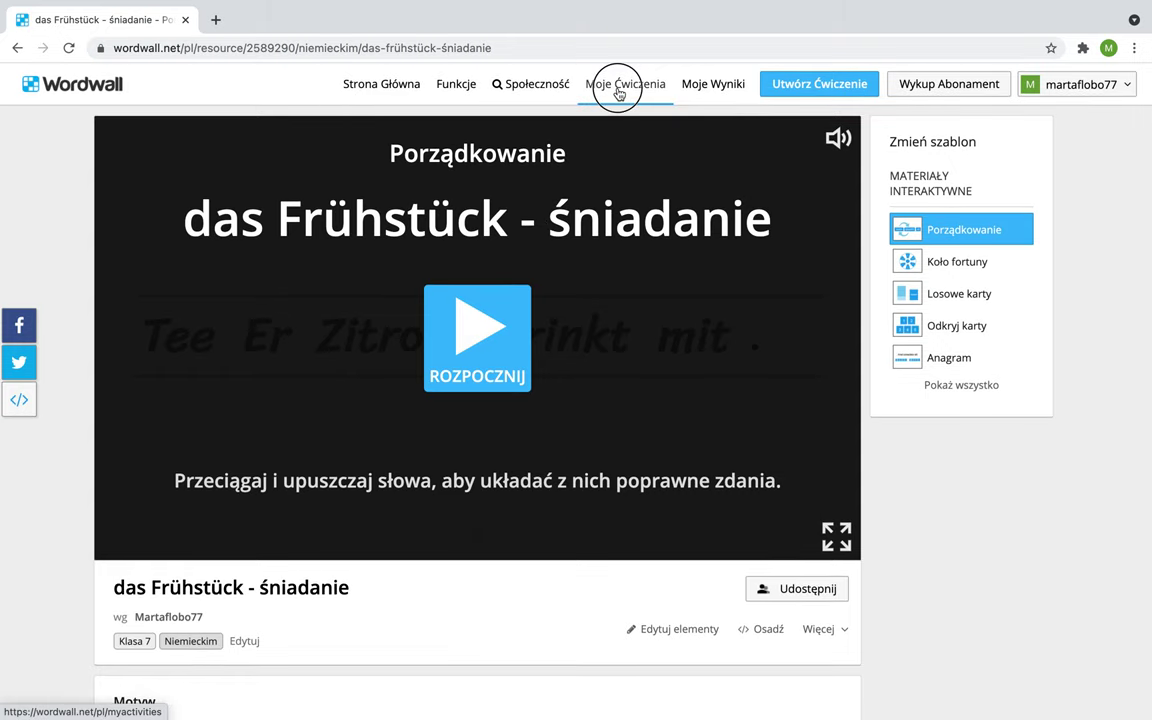
pyautogui.click(712, 86)
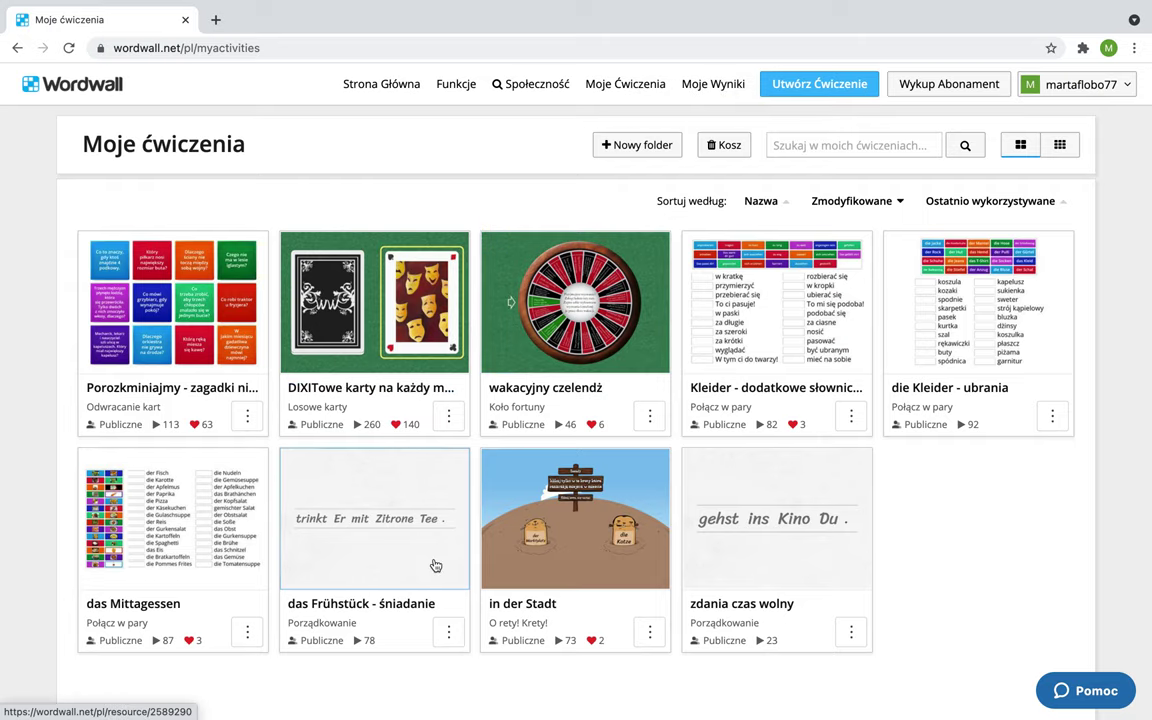
# Open the "in der Stadt" activity from the user's own activities and review its game options and additional actions.
pyautogui.click(525, 607)
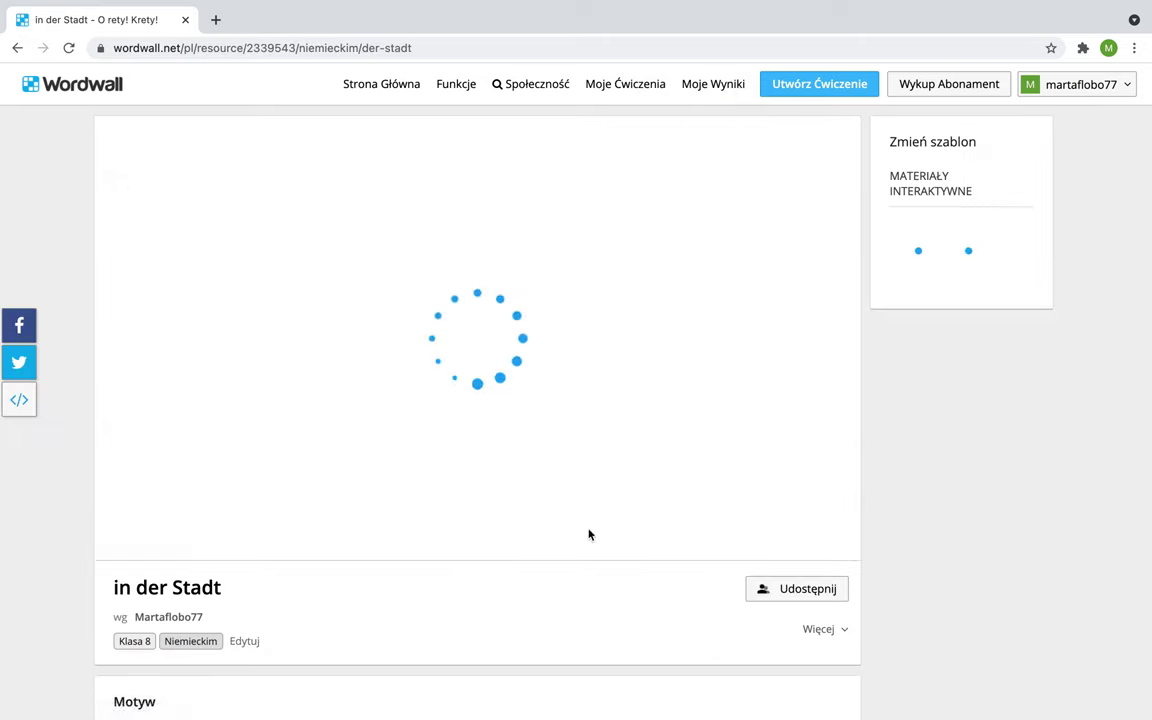
pyautogui.scroll(-3, 620, 441)
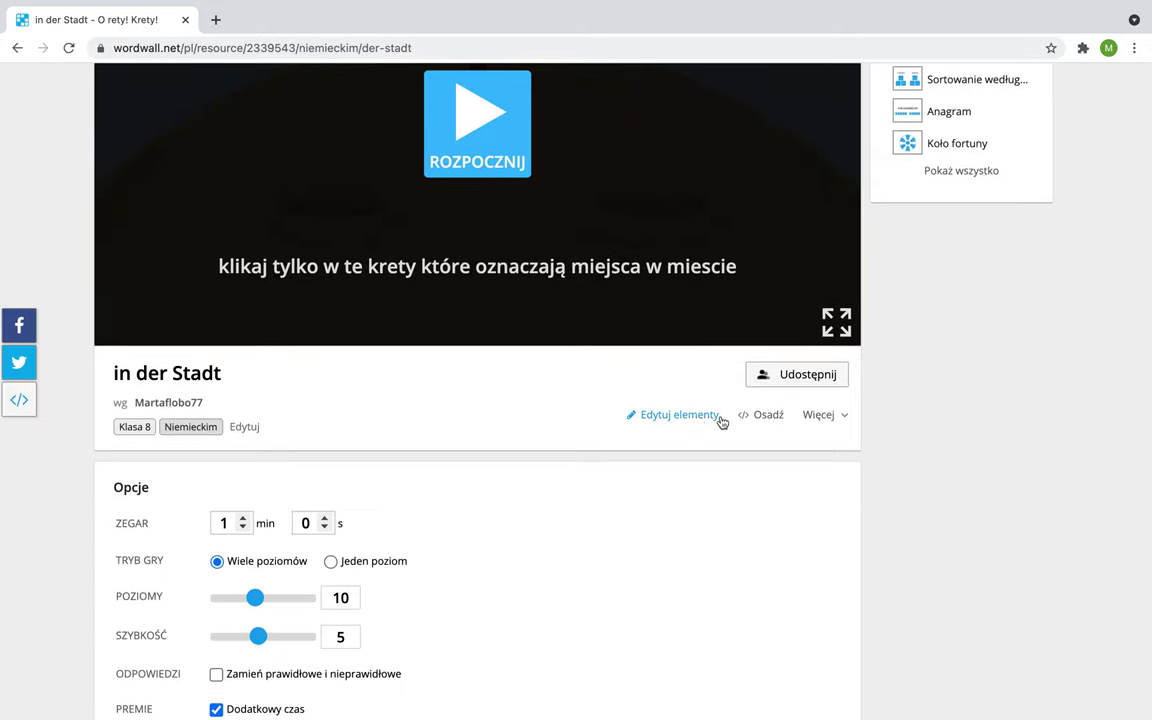
pyautogui.scroll(-1, 278, 552)
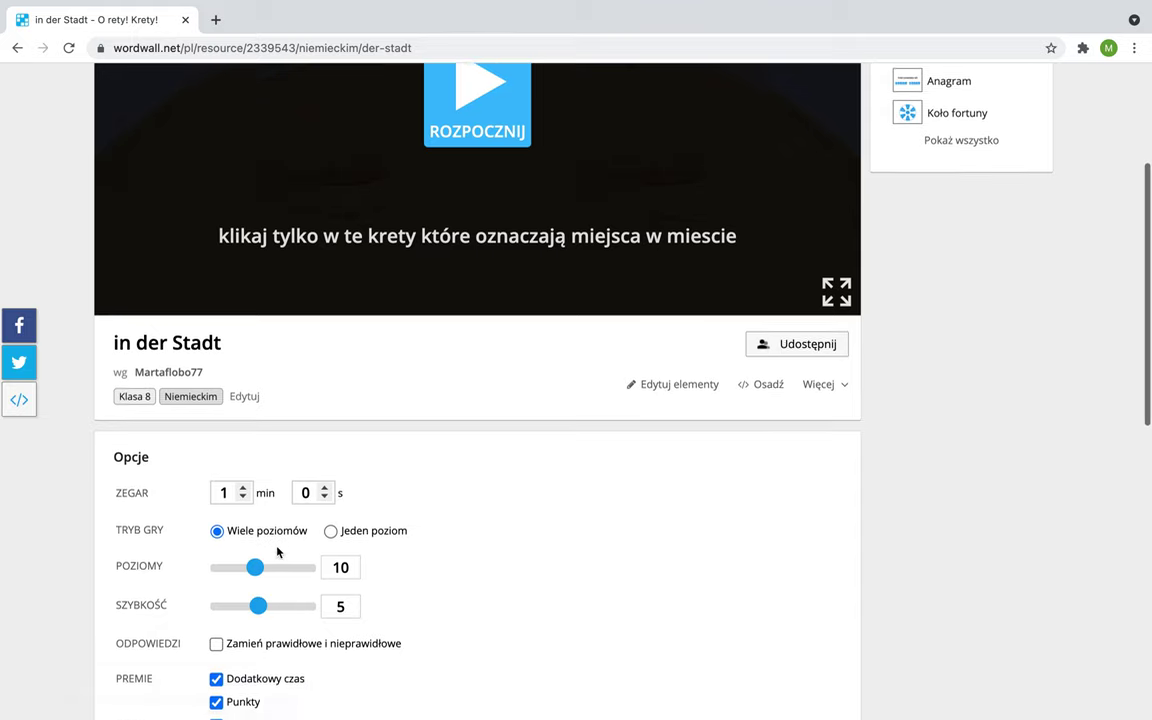
pyautogui.scroll(-1, 278, 552)
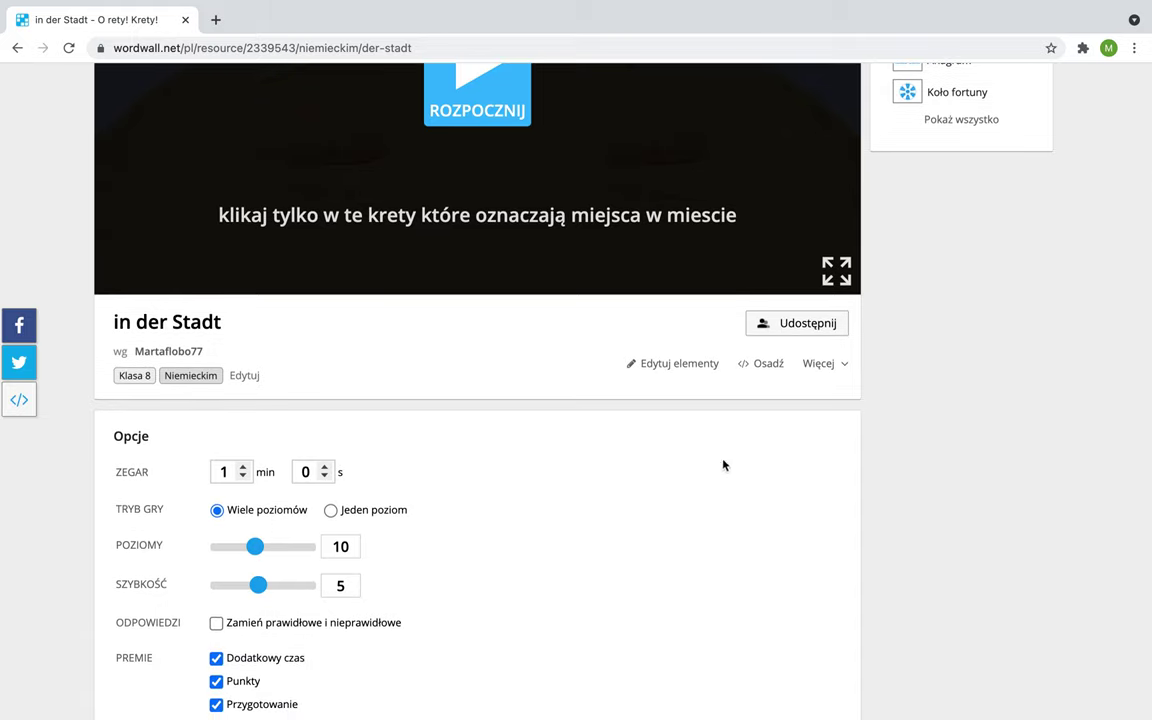
pyautogui.click(845, 366)
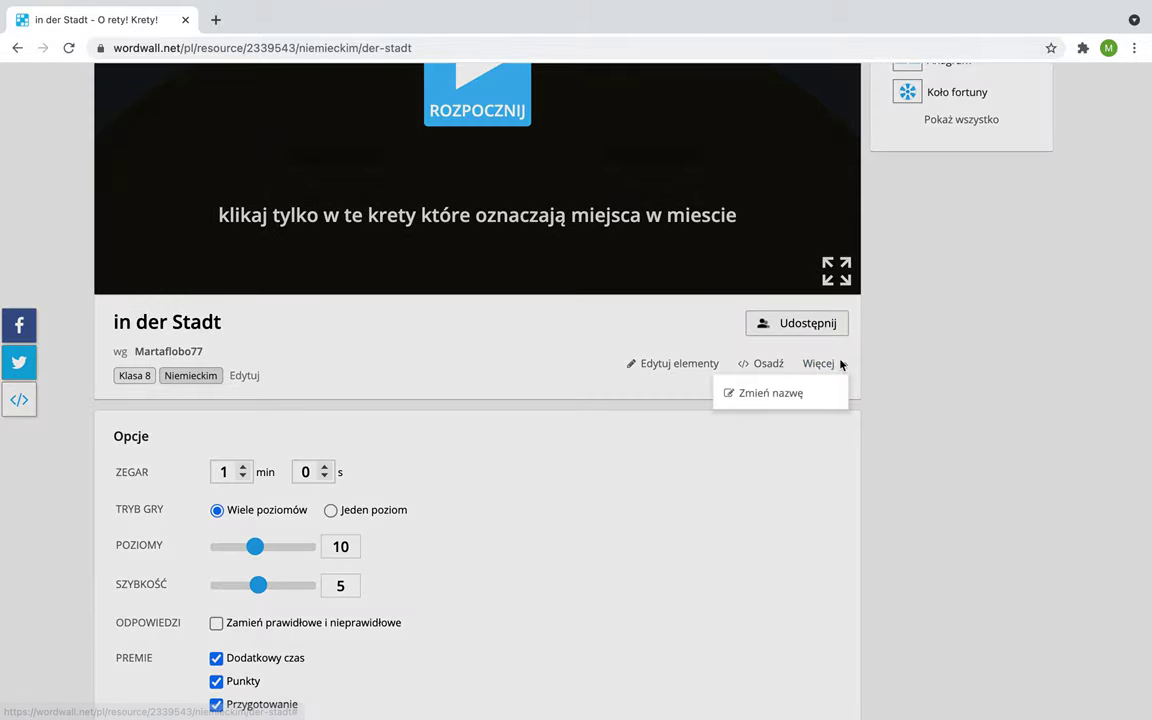
pyautogui.click(868, 362)
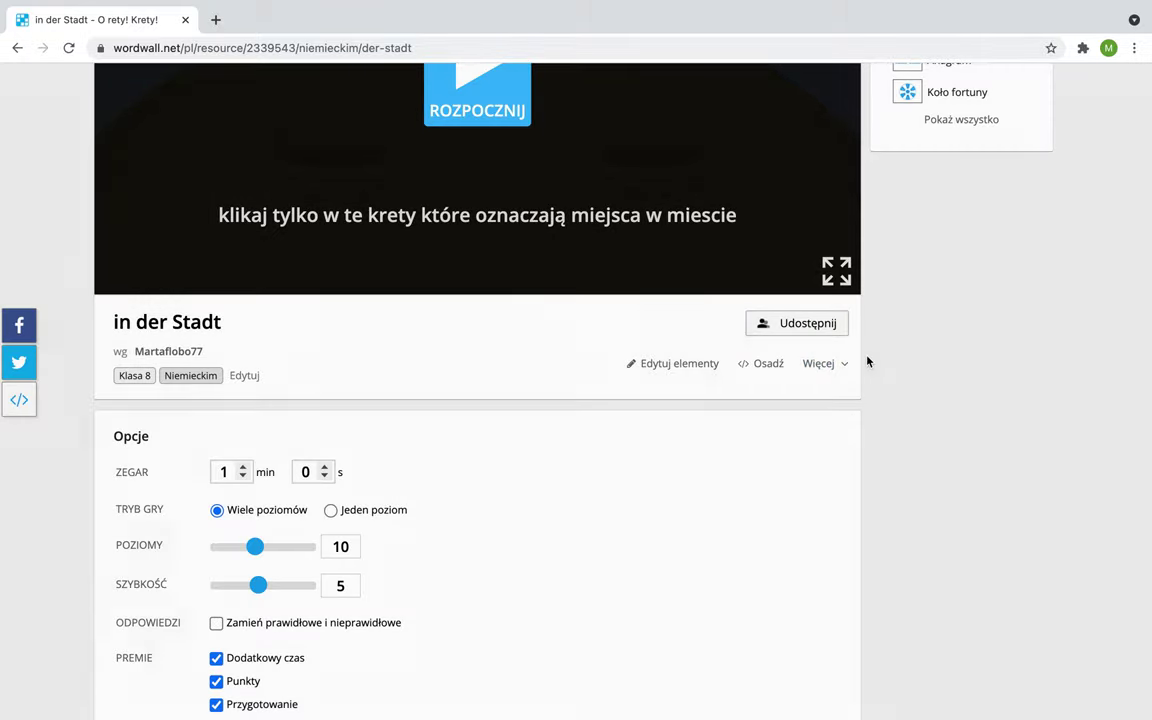
# View the activity's sharing choices and the assignment setup for students, and close them without starting an assignment.
pyautogui.click(814, 330)
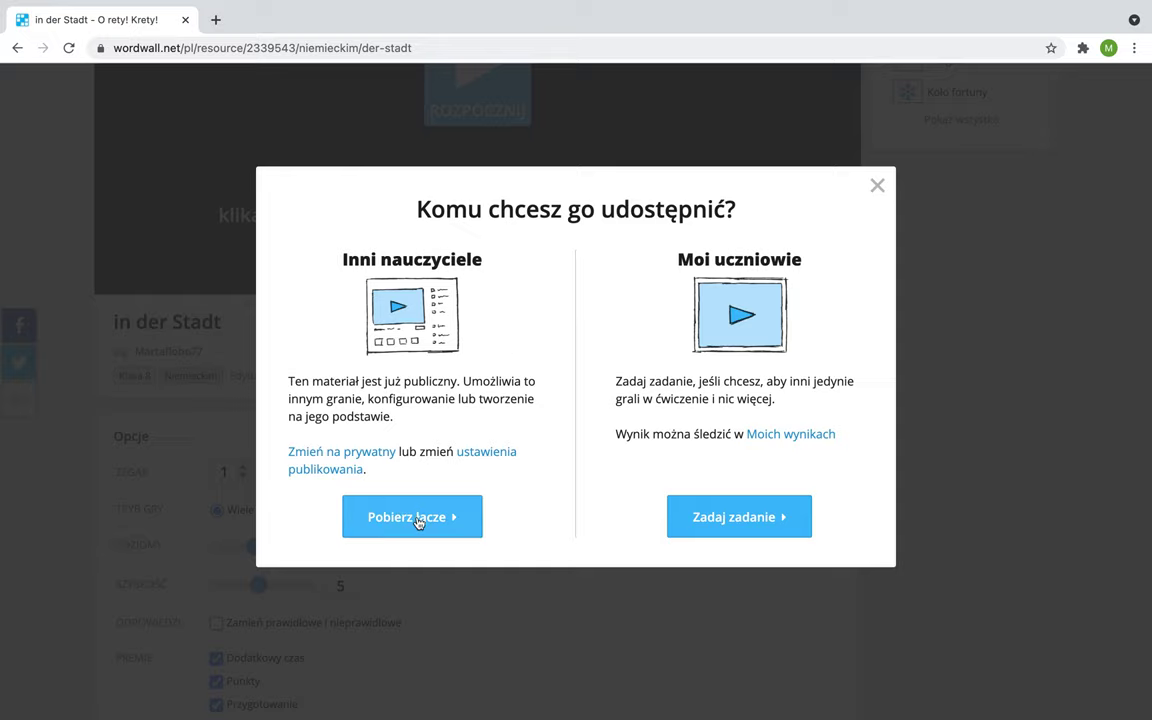
pyautogui.click(722, 519)
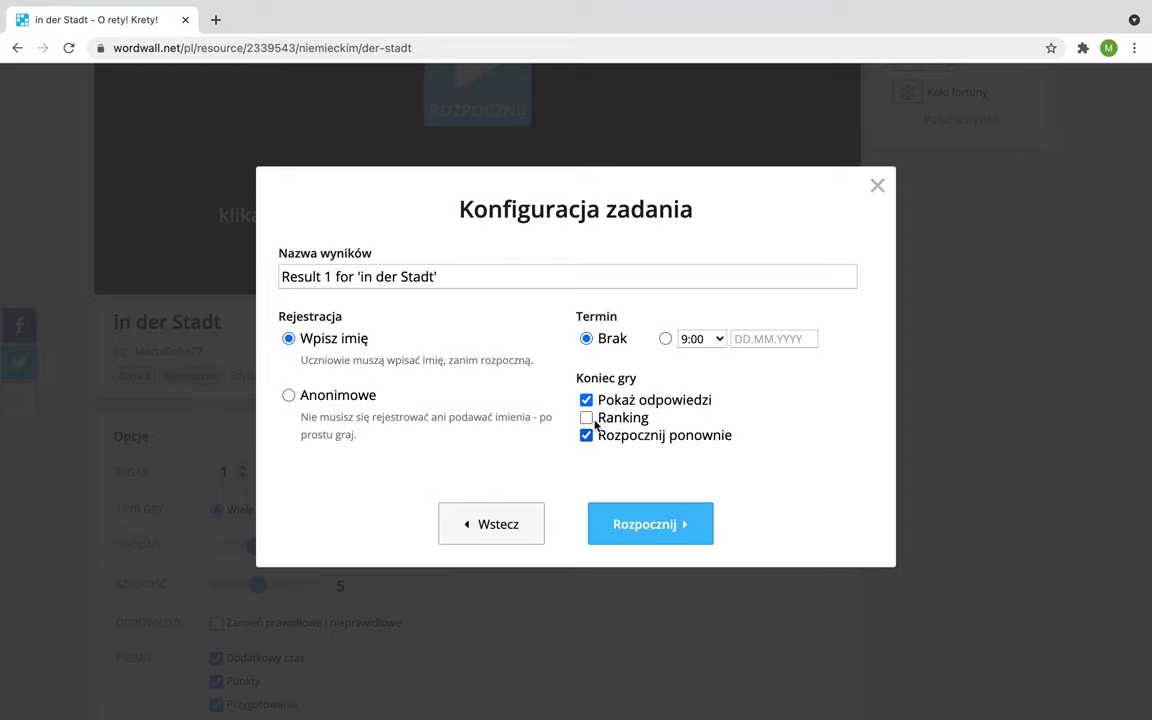
pyautogui.click(497, 530)
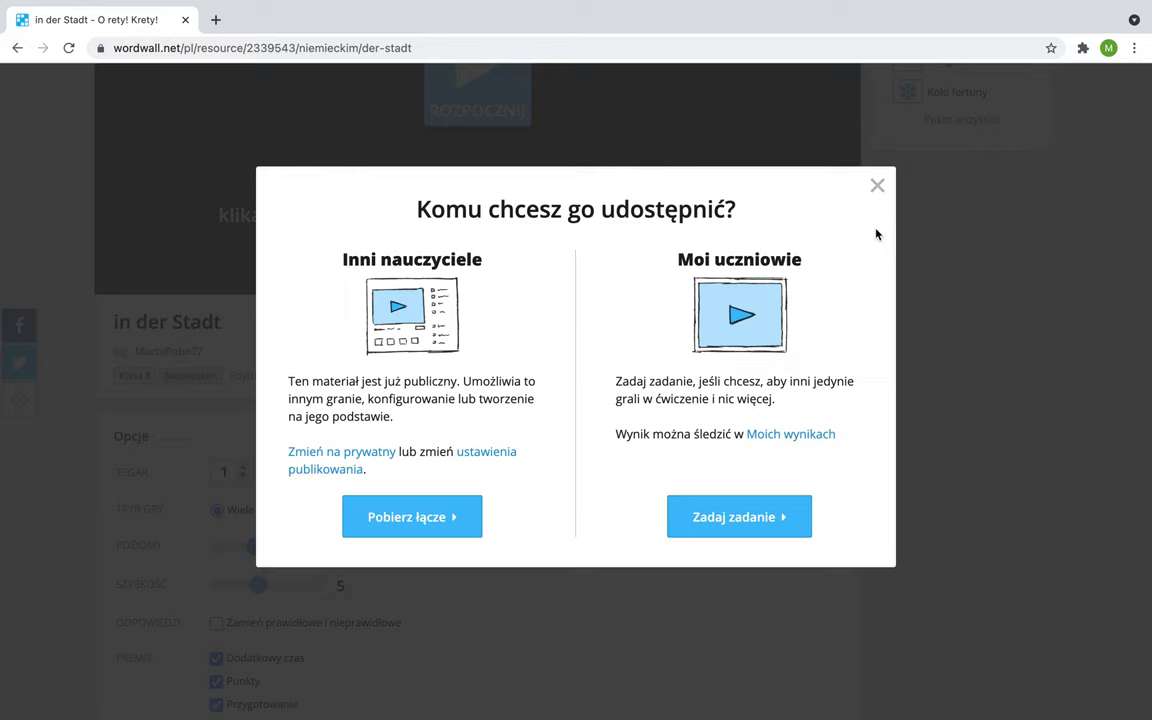
pyautogui.click(877, 185)
# Start creating a new exercise and look over the resource limit notice and the interactive Basic templates.
pyautogui.scroll(5, 728, 399)
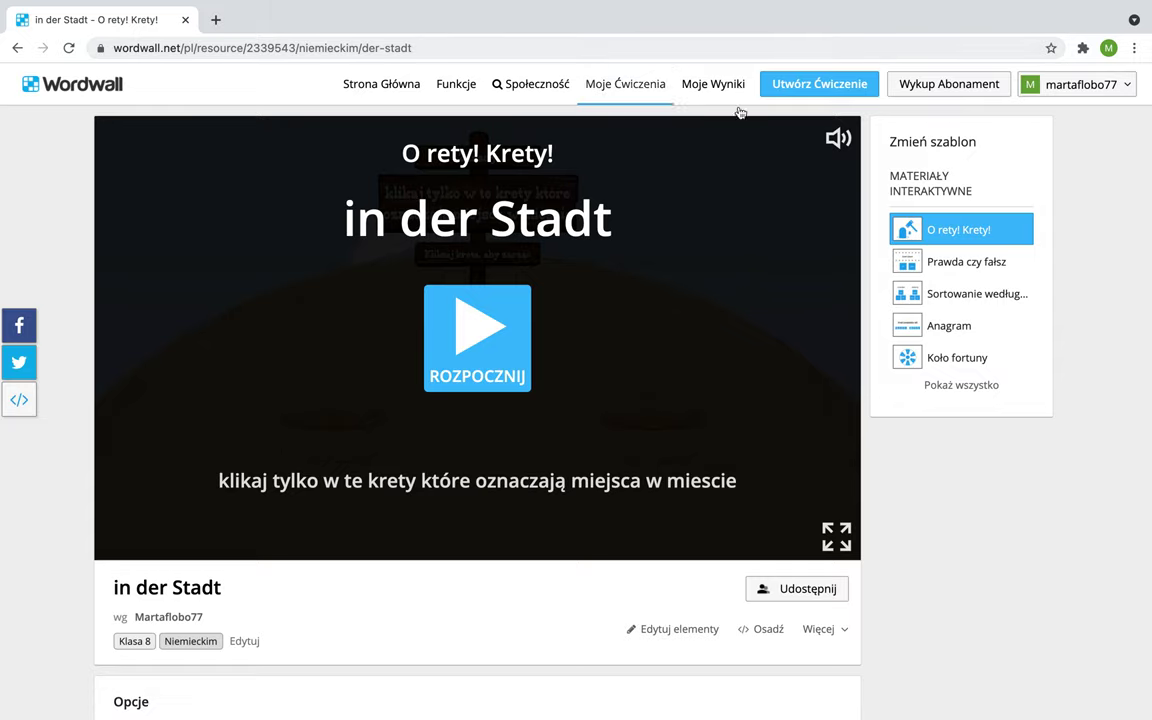
pyautogui.click(811, 90)
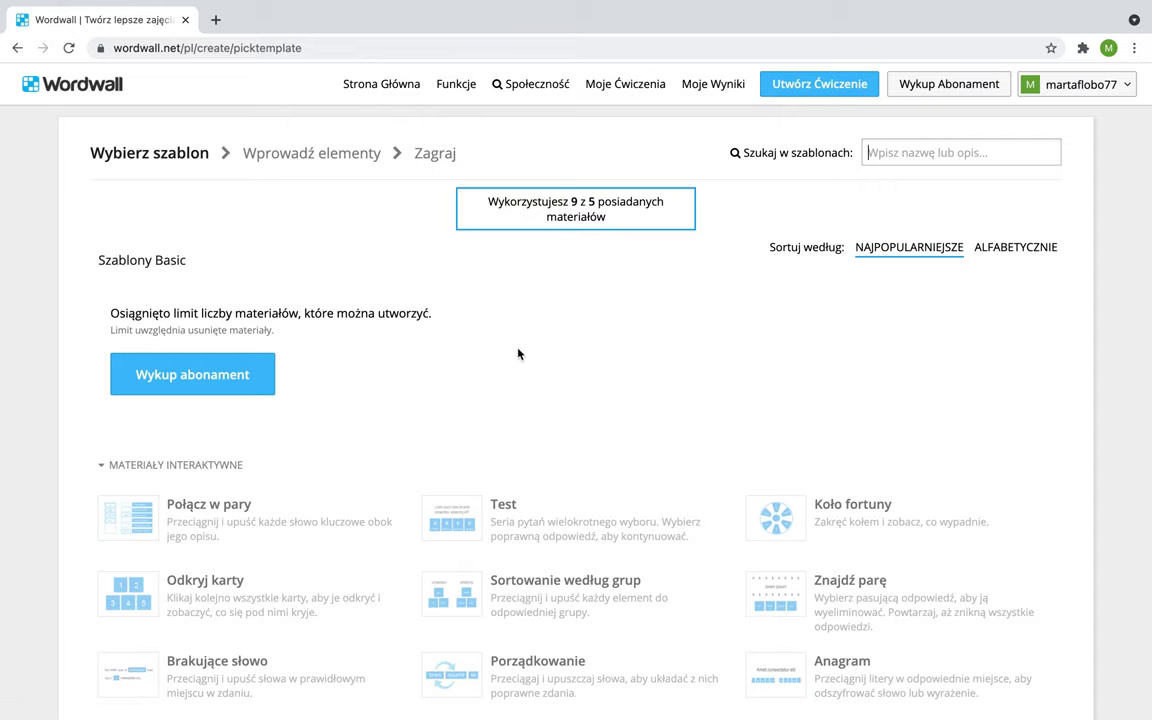
pyautogui.scroll(-1, 547, 378)
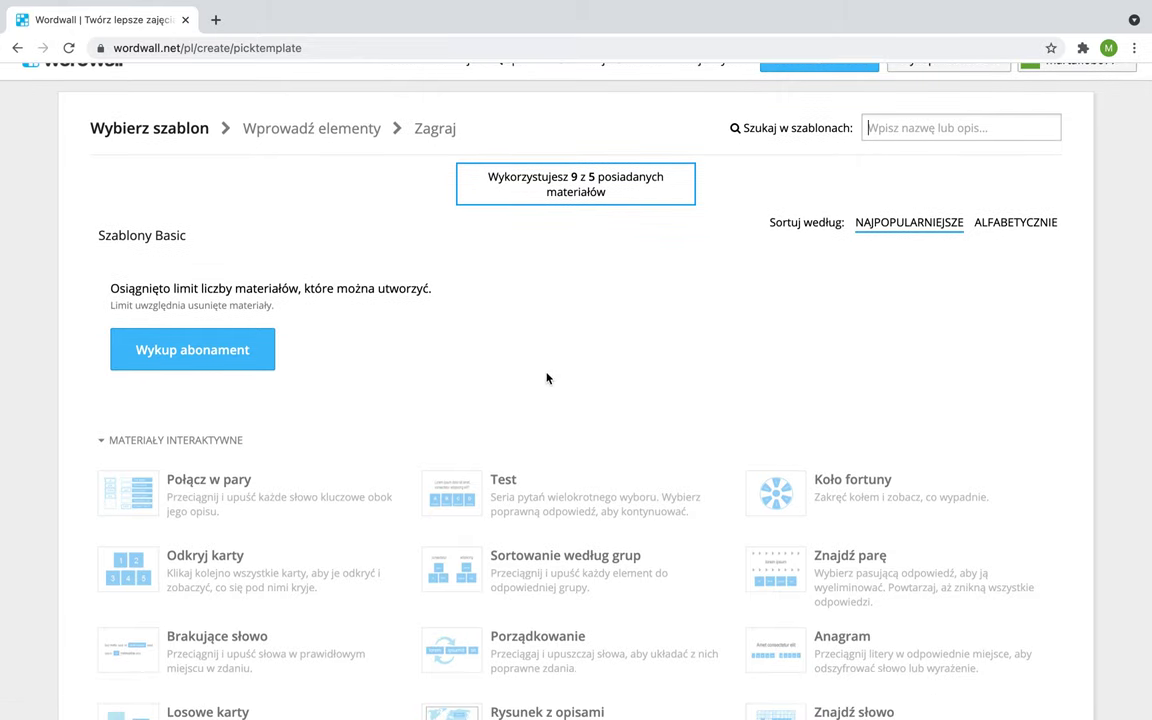
pyautogui.scroll(-1, 547, 378)
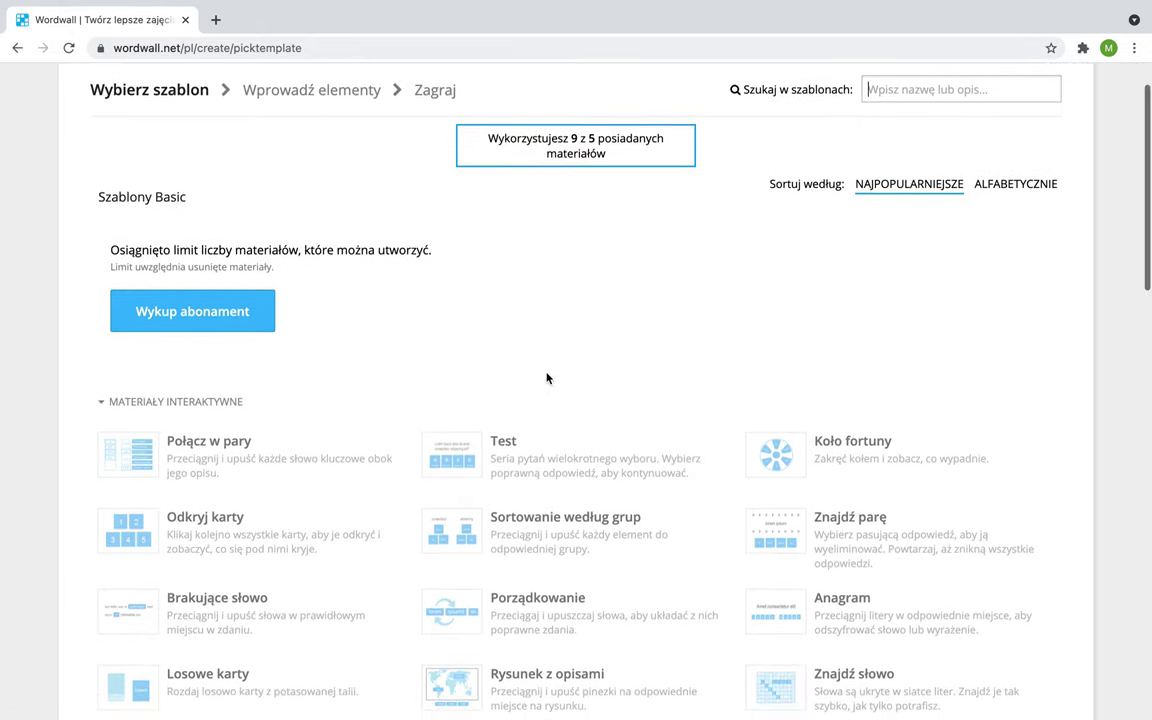
pyautogui.scroll(-3, 547, 378)
pyautogui.scroll(2, 547, 378)
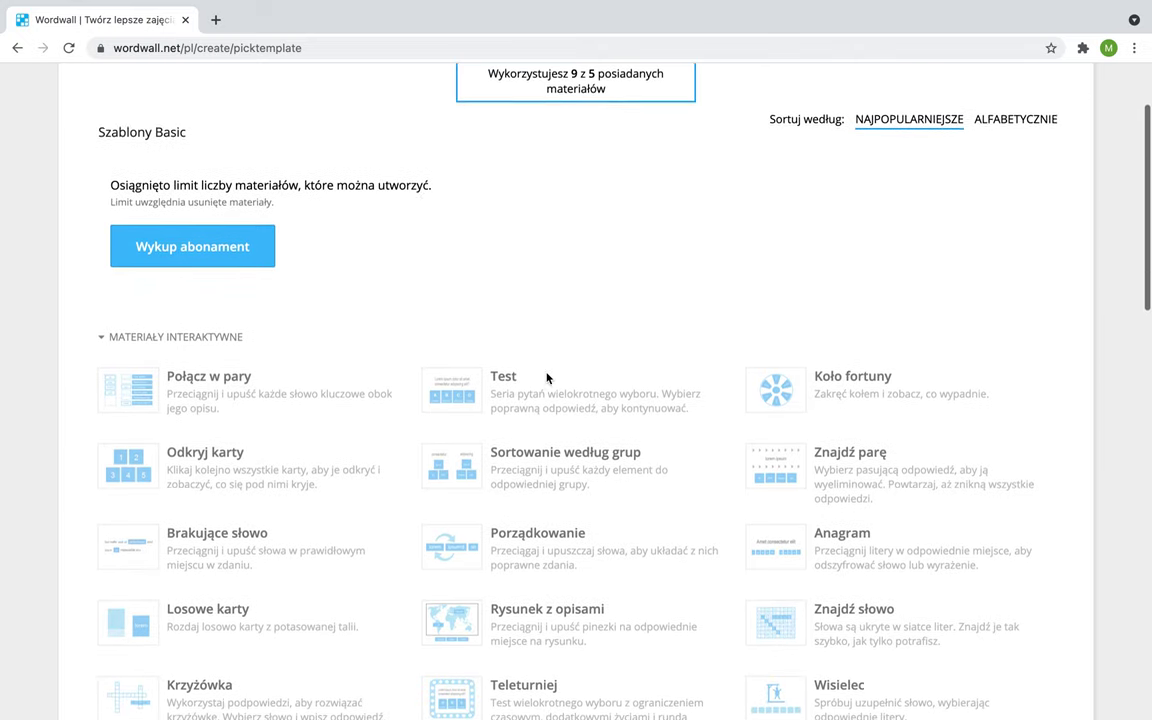
pyautogui.scroll(3, 547, 378)
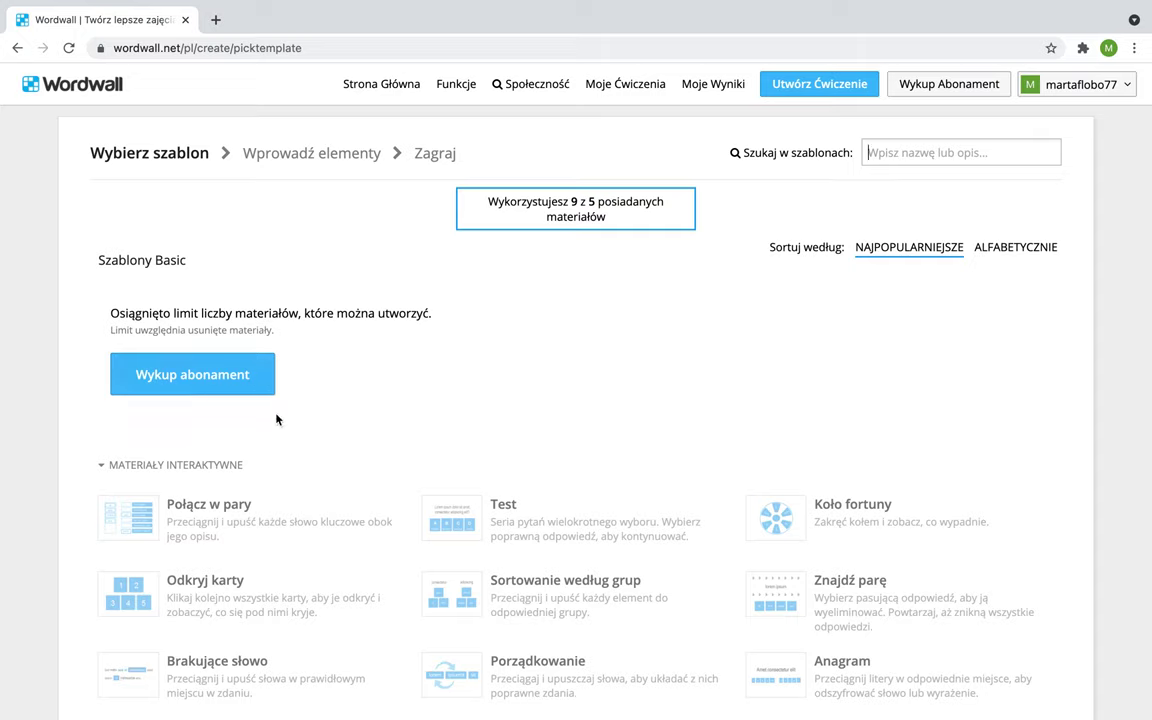
# Check the account options and compare the templates offered under Szablony Basic and Szablony Pro.
pyautogui.click(1077, 85)
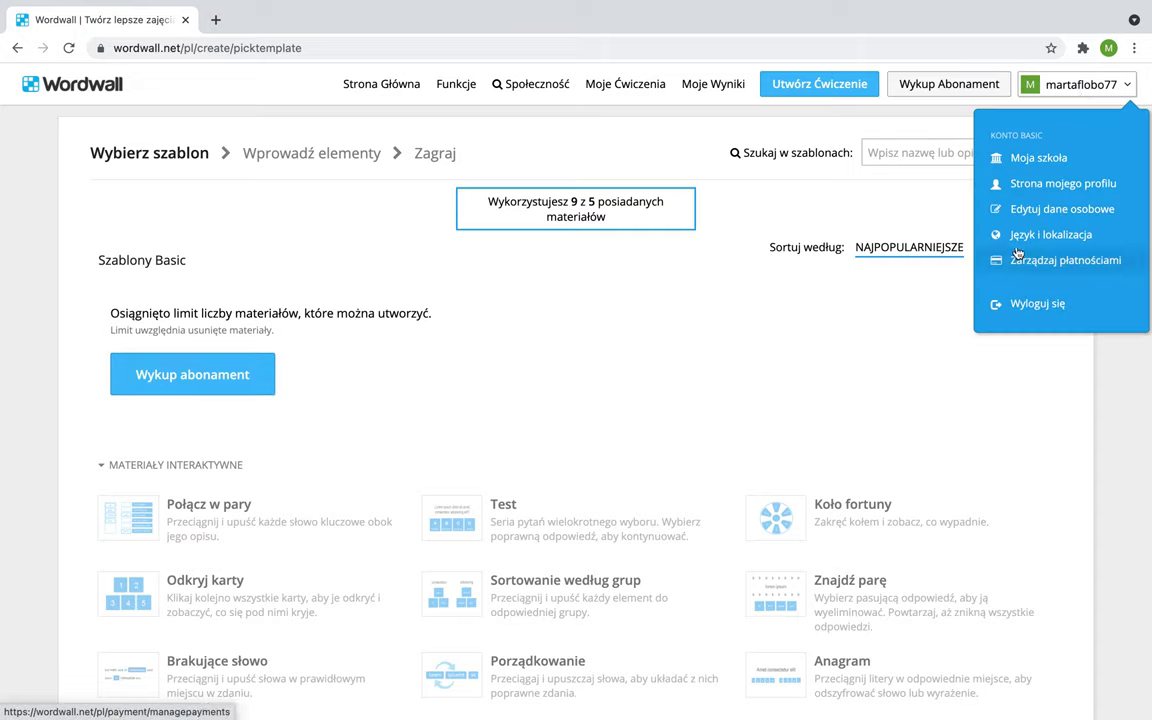
pyautogui.click(831, 322)
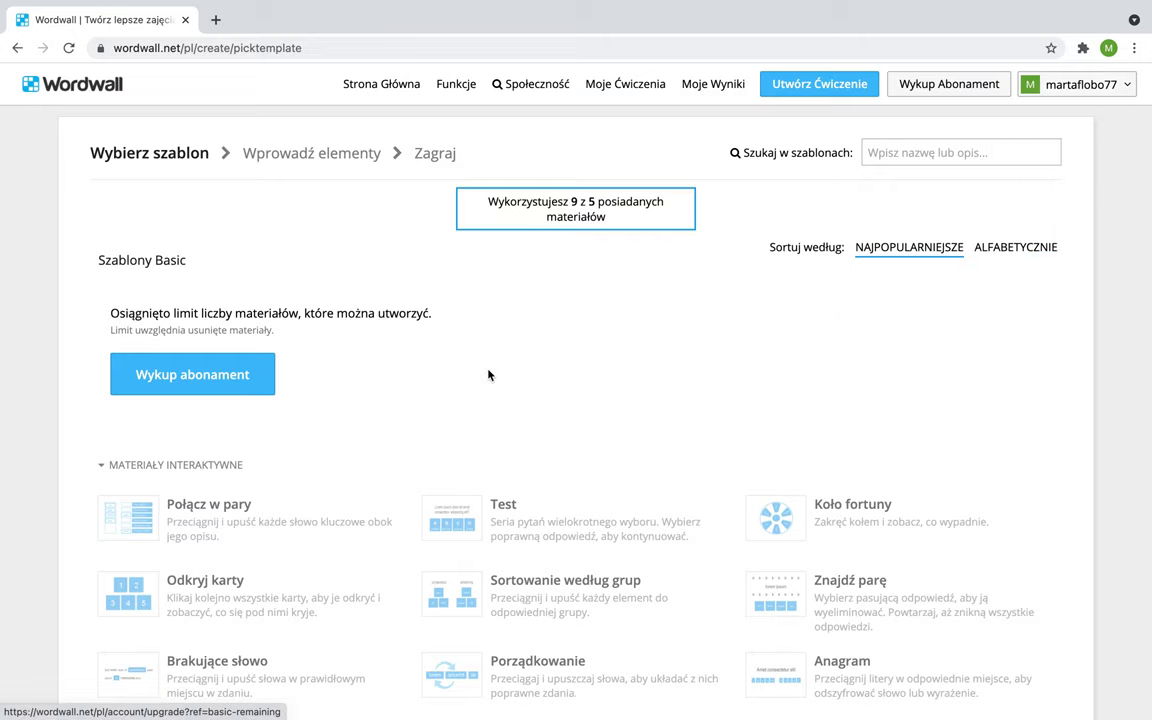
pyautogui.scroll(-8, 489, 373)
pyautogui.scroll(-5, 489, 373)
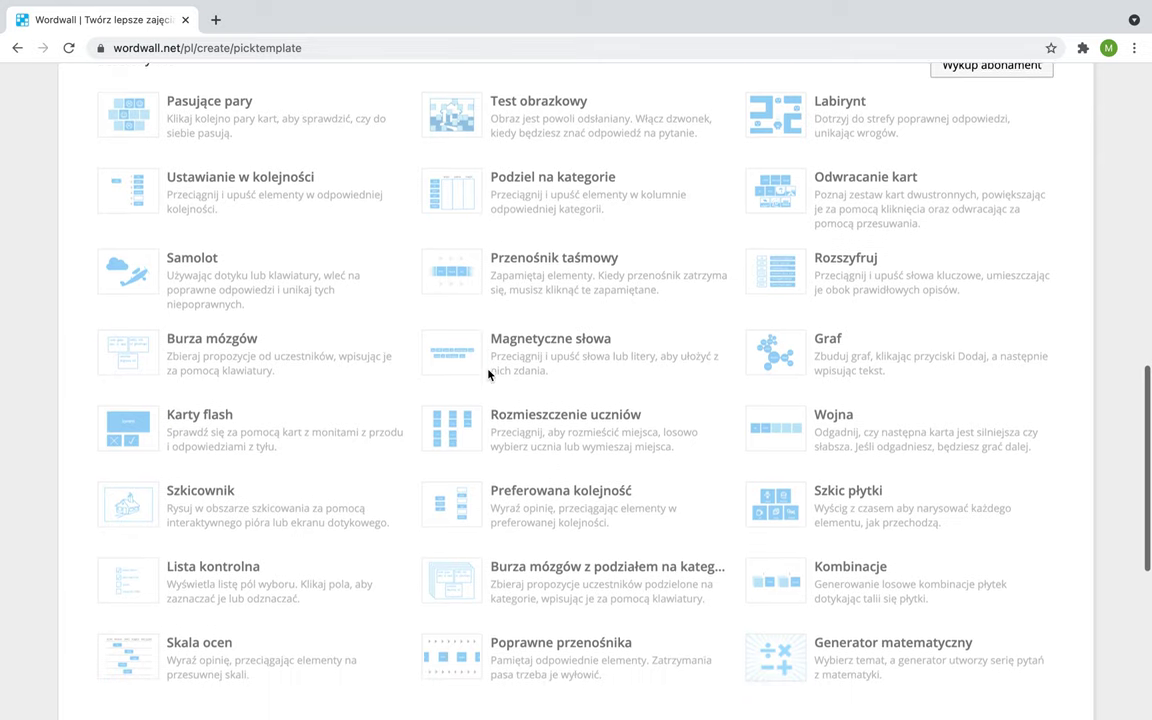
pyautogui.scroll(3, 489, 373)
pyautogui.scroll(15, 489, 374)
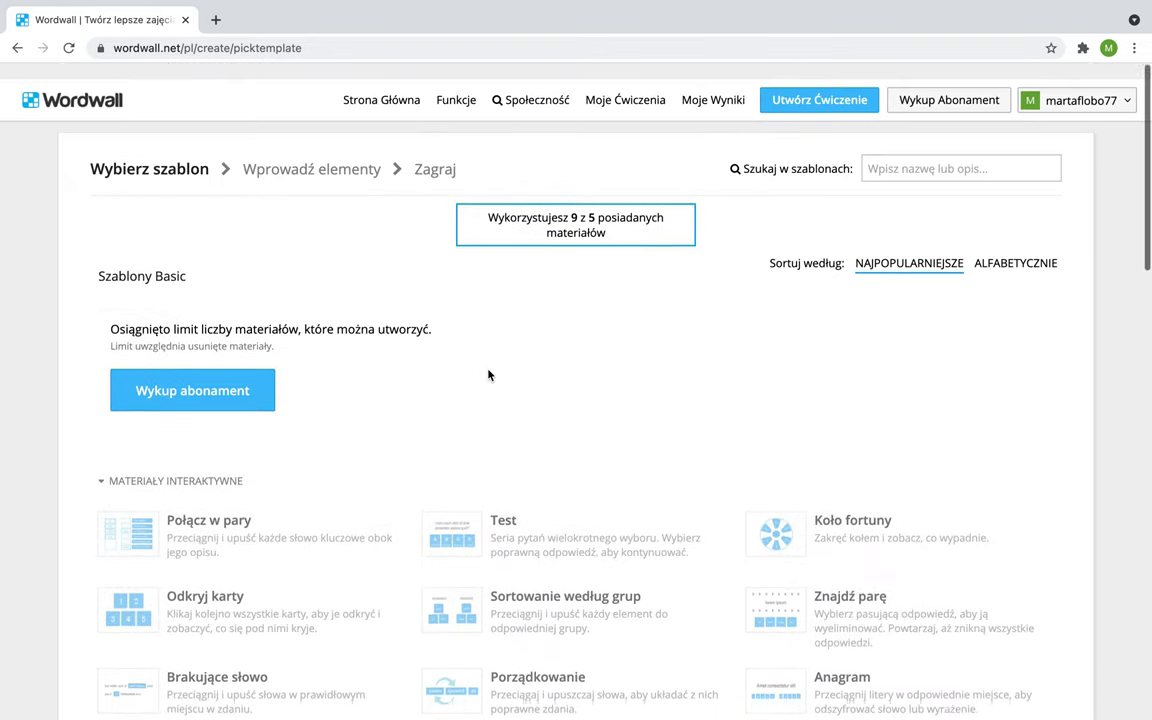
pyautogui.scroll(-3, 489, 375)
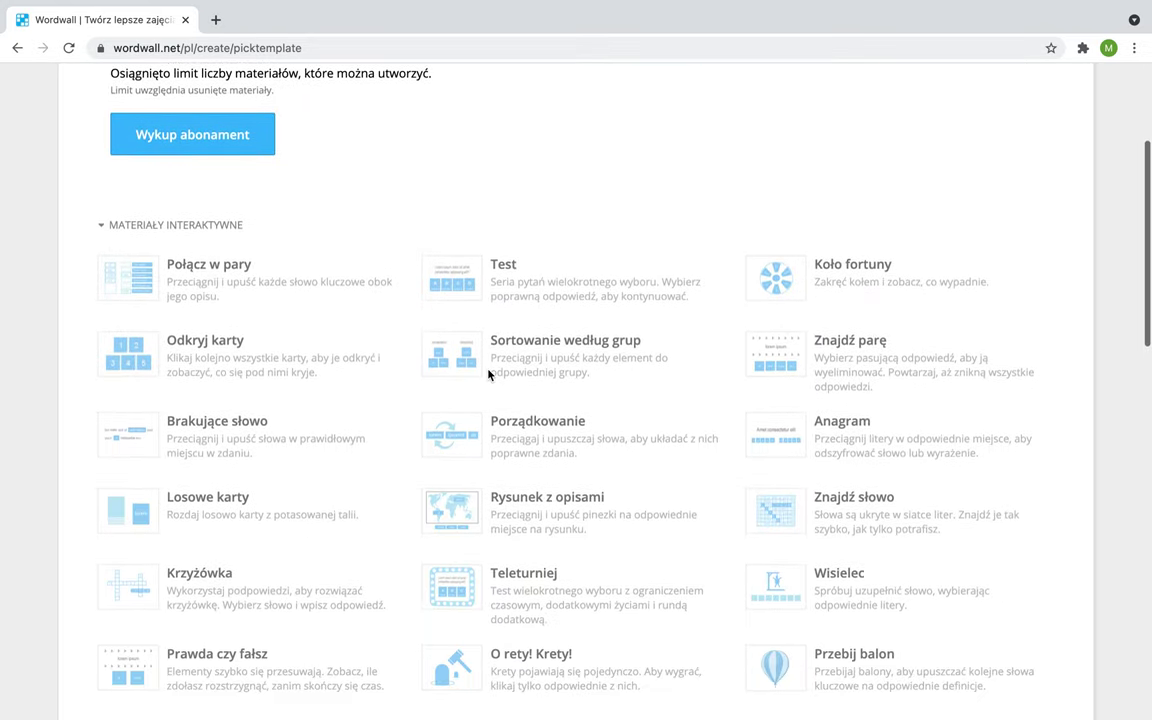
pyautogui.scroll(3, 489, 375)
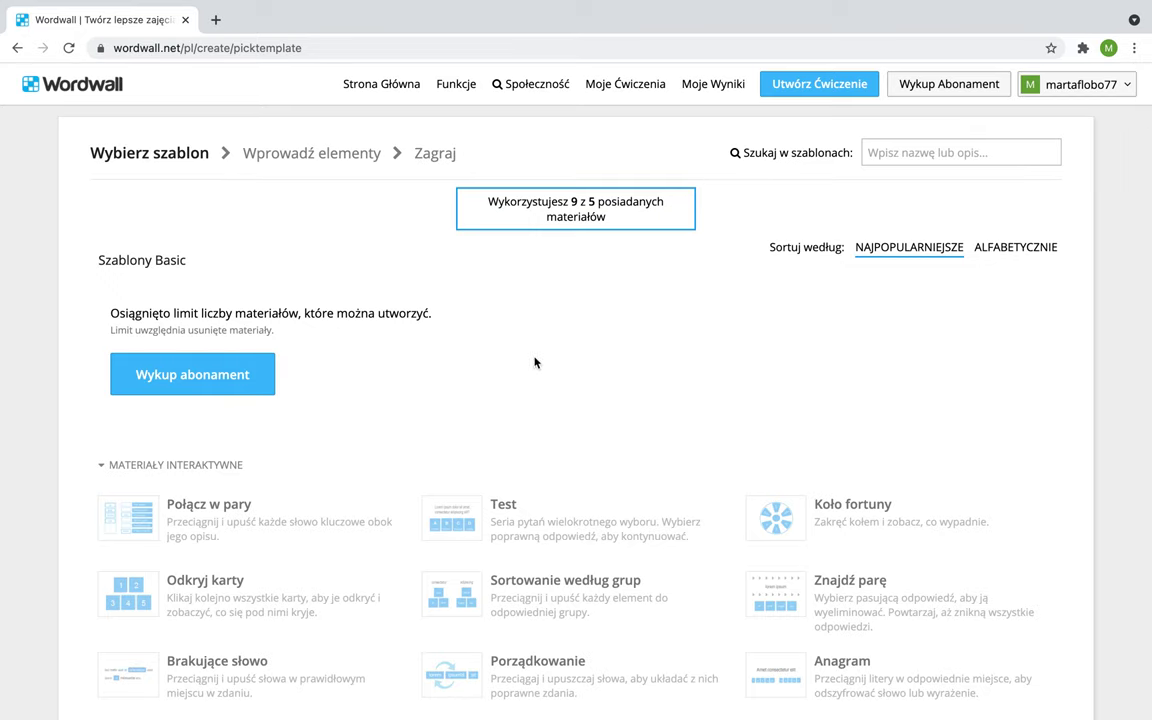
pyautogui.scroll(-6, 474, 386)
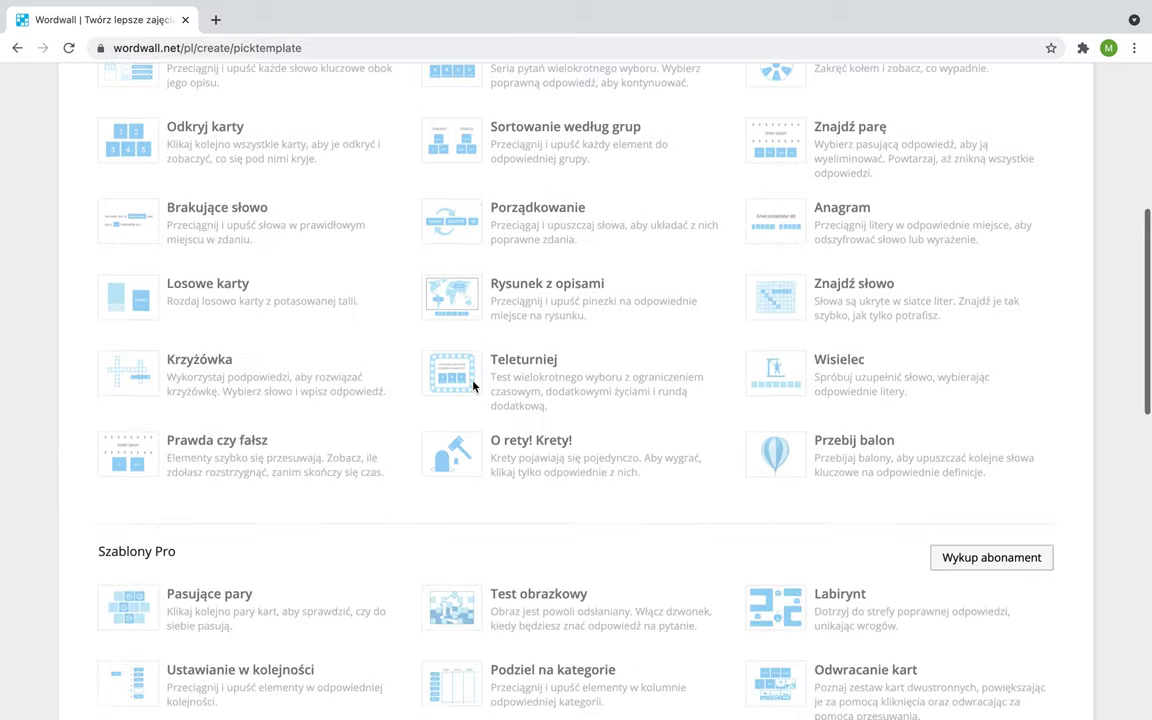
pyautogui.scroll(4, 474, 386)
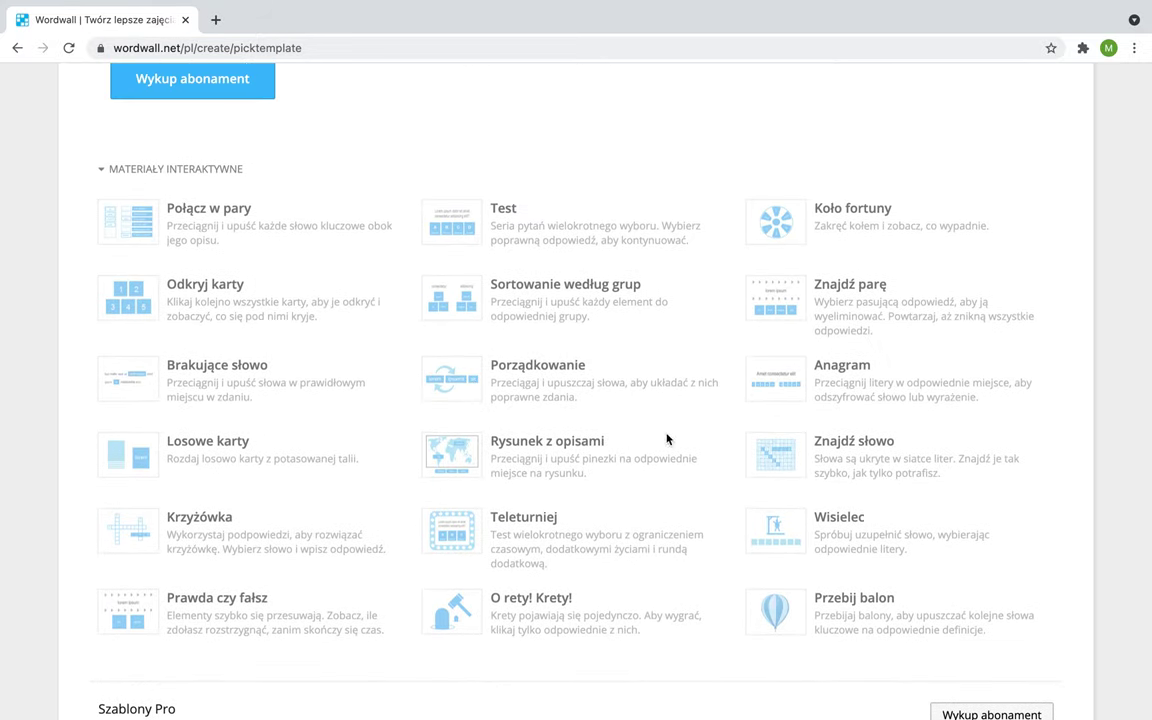
pyautogui.scroll(-6, 545, 503)
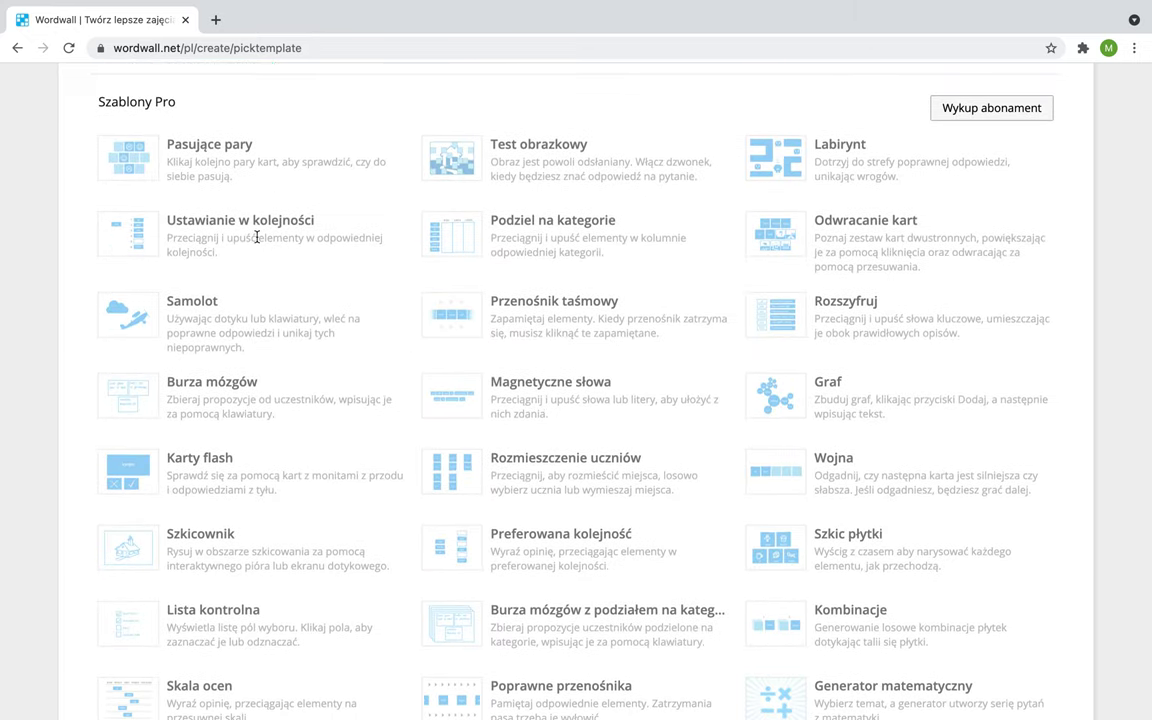
pyautogui.scroll(-3, 347, 472)
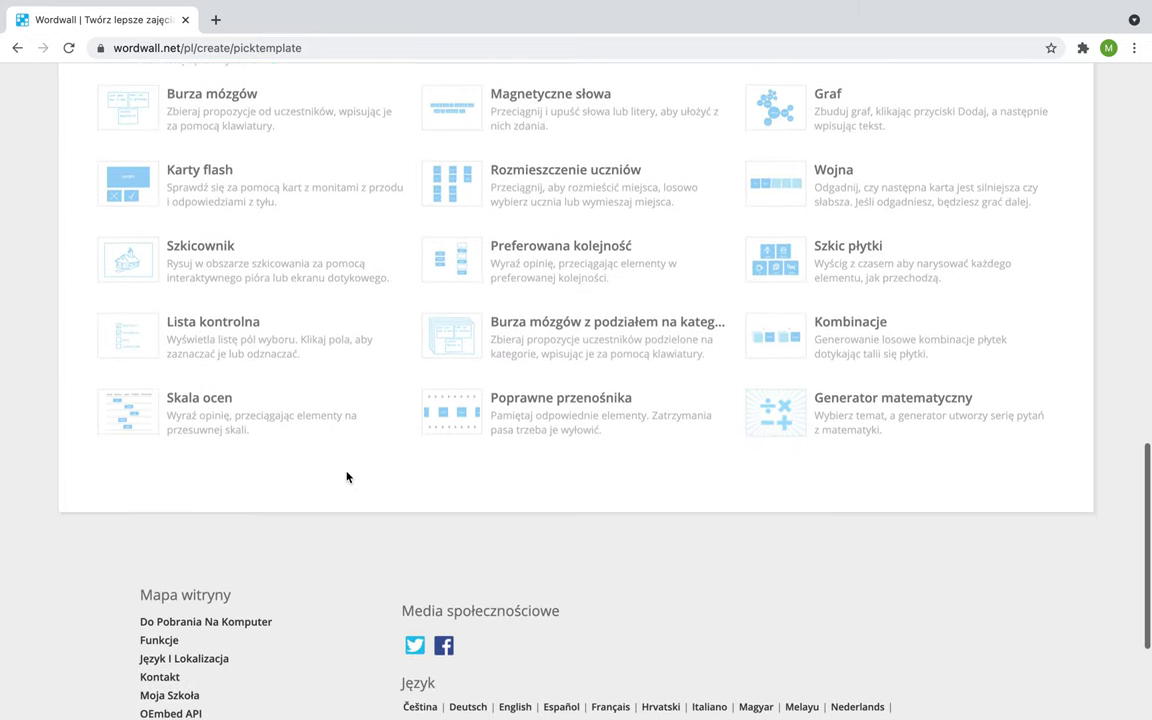
pyautogui.scroll(2, 347, 477)
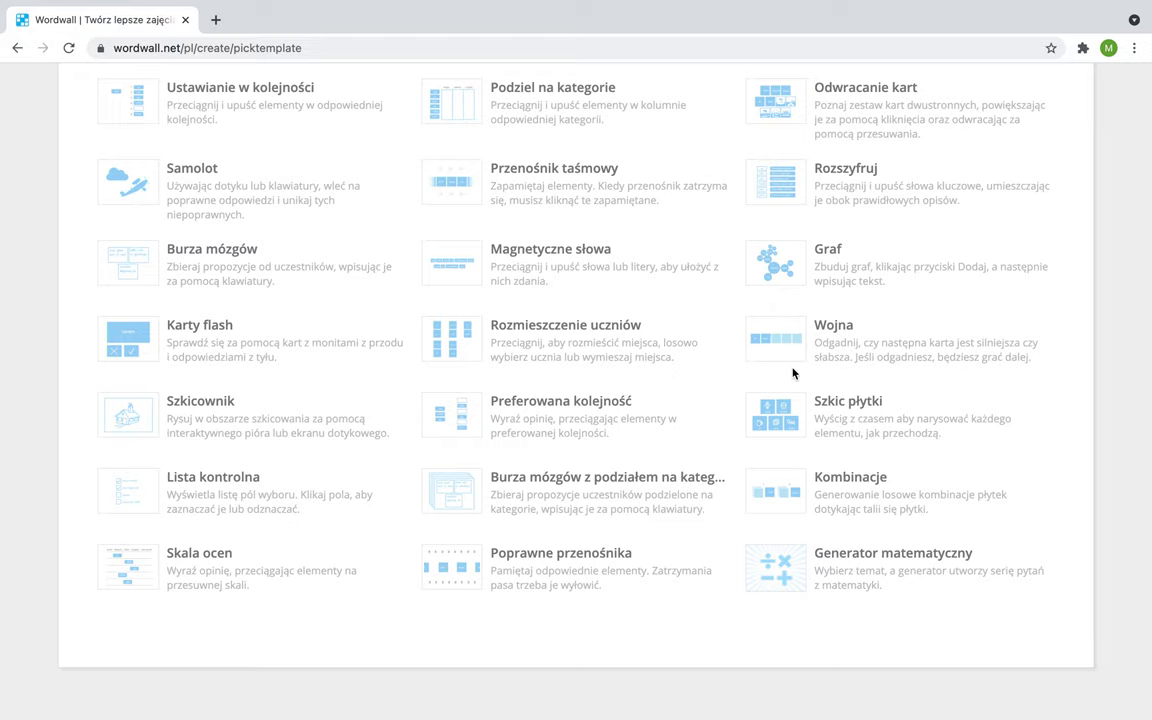
# Log out of the current Wordwall account.
pyautogui.scroll(10, 792, 373)
pyautogui.click(1078, 88)
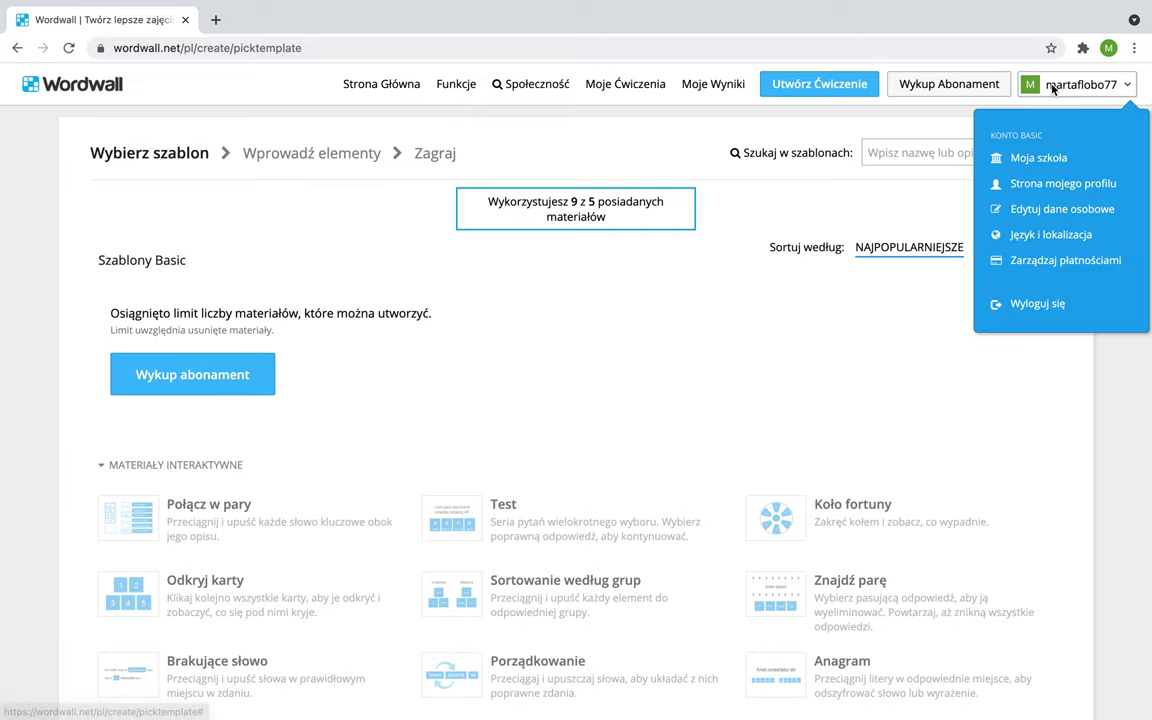
pyautogui.click(1022, 310)
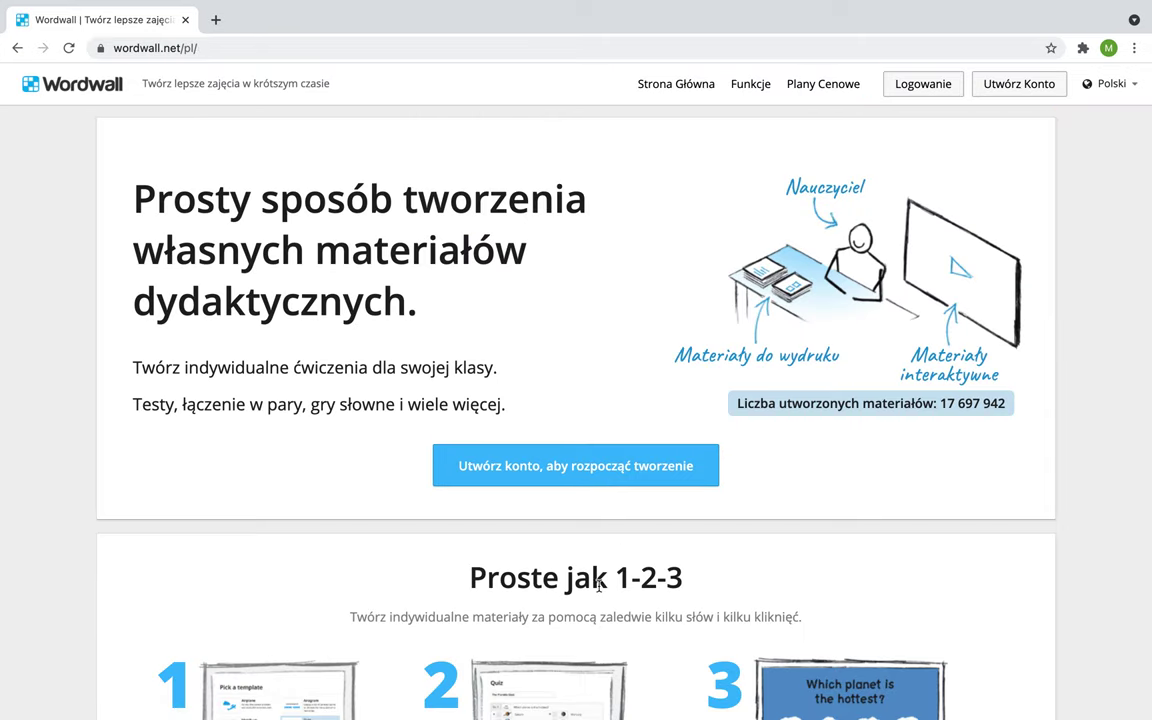
# Switch to Safari and open the wordwall.net website.
pyautogui.moveTo(198, 710)
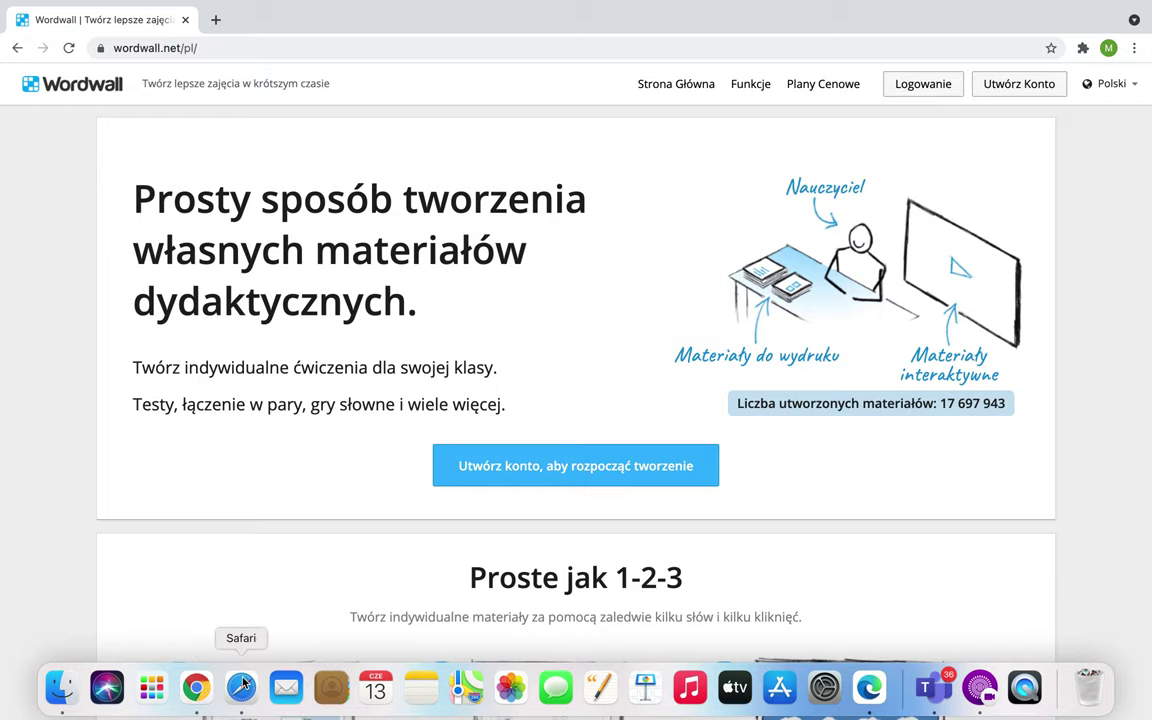
pyautogui.click(241, 687)
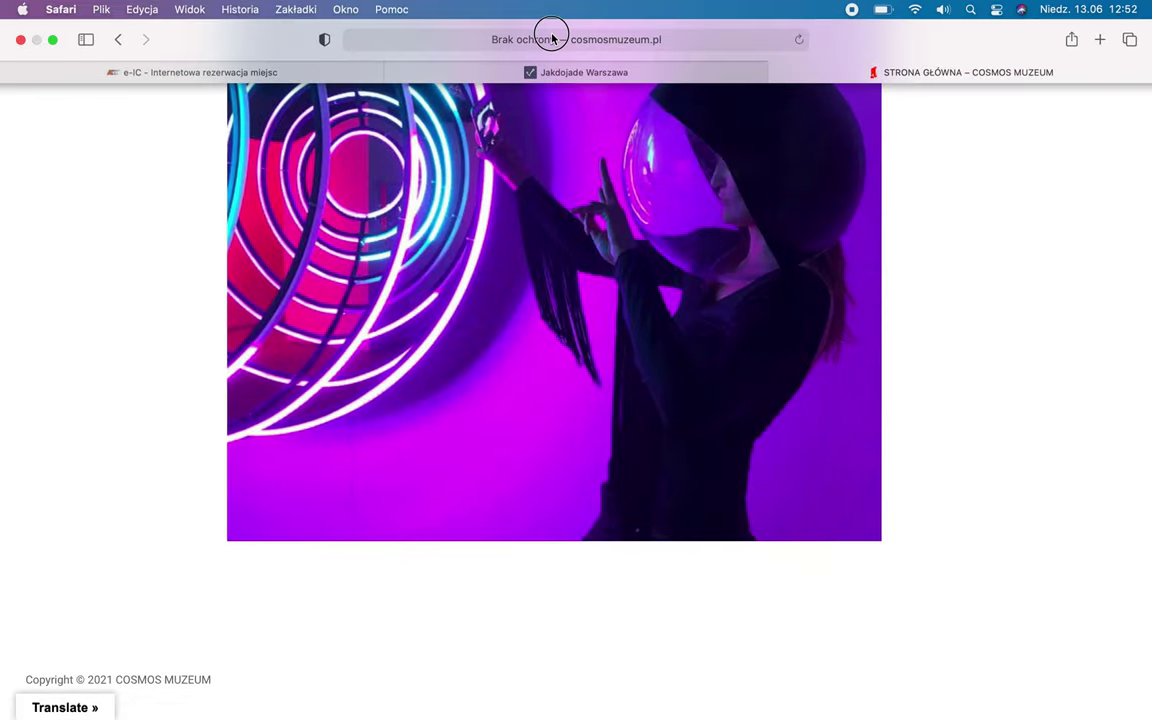
pyautogui.click(550, 37)
pyautogui.write('gword')
pyautogui.press('BackSpace')
pyautogui.press('BackSpace')
pyautogui.press('BackSpace')
pyautogui.press('BackSpace')
pyautogui.press('BackSpace')
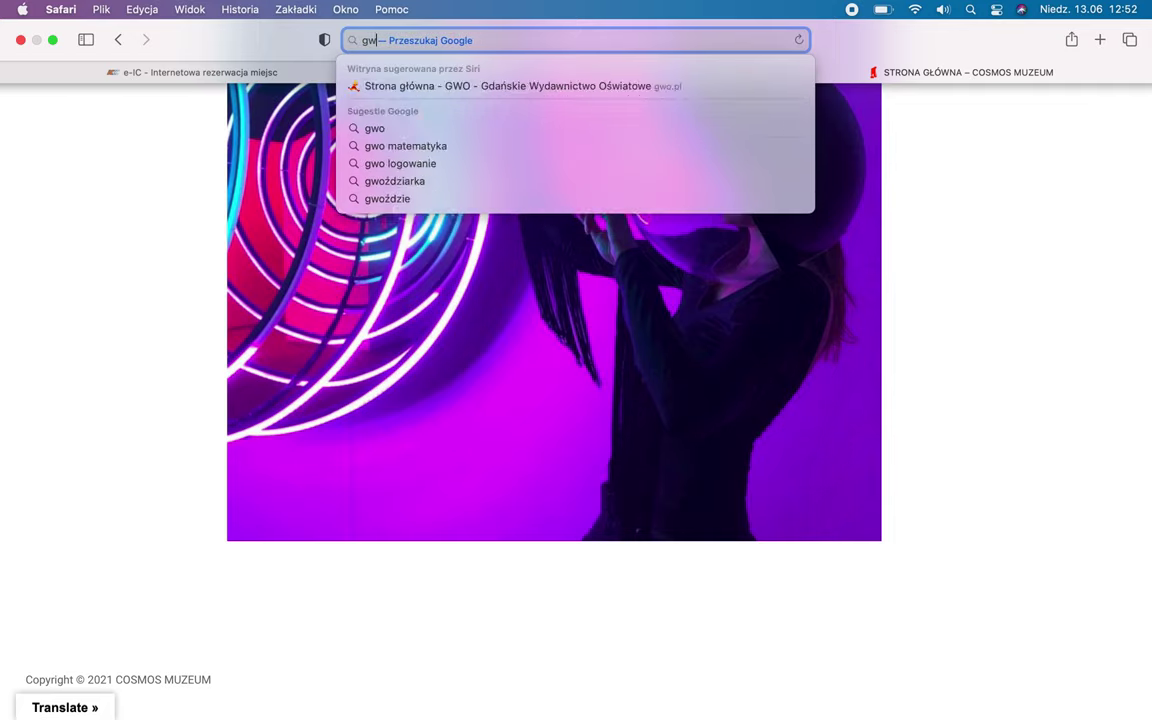
pyautogui.write('wordwall.net')
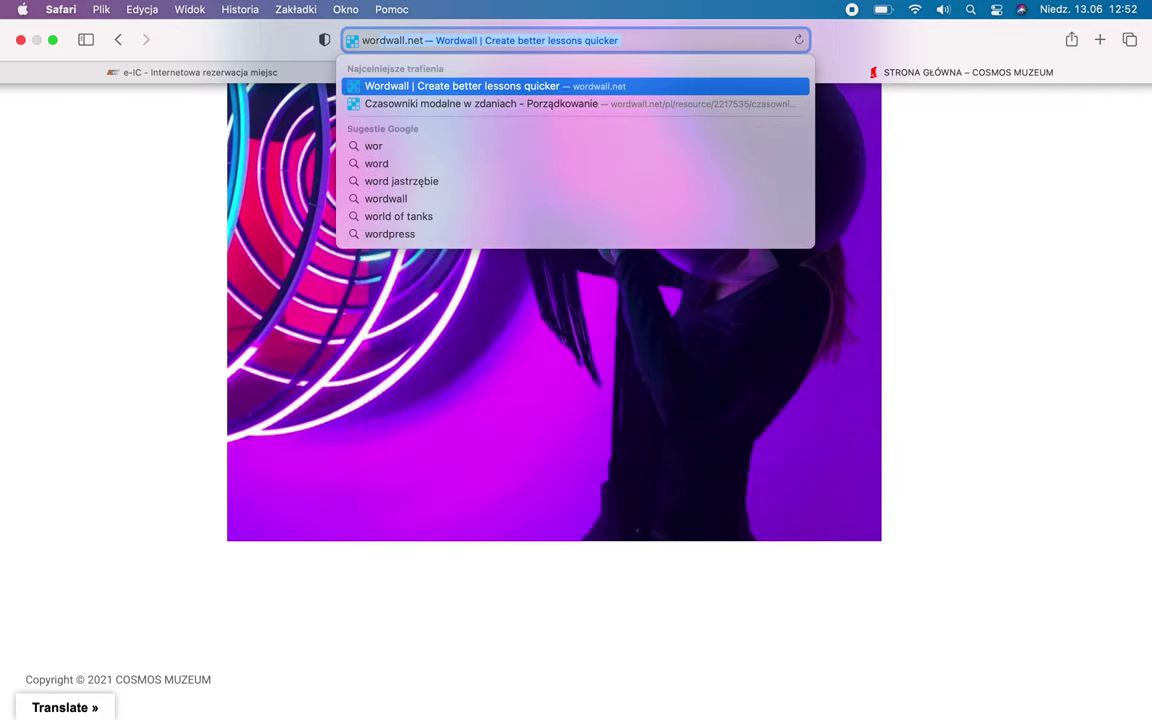
pyautogui.press('Return')
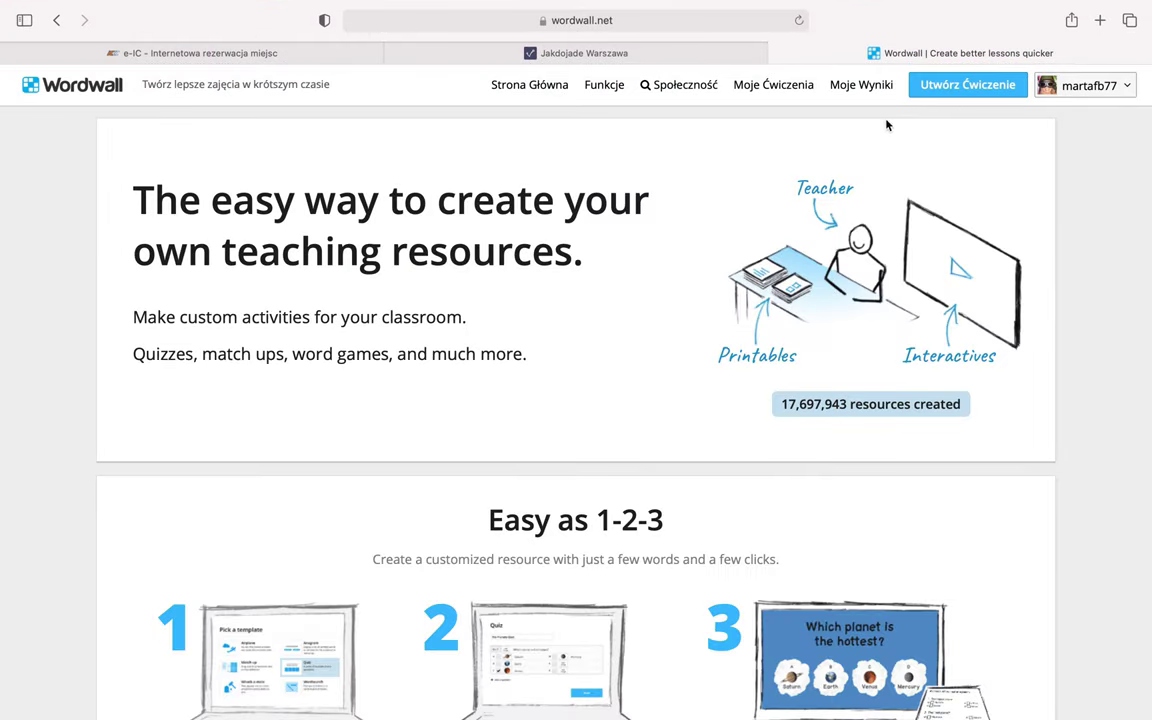
# Start creating a new exercise with the second account and look through its available templates.
pyautogui.click(951, 88)
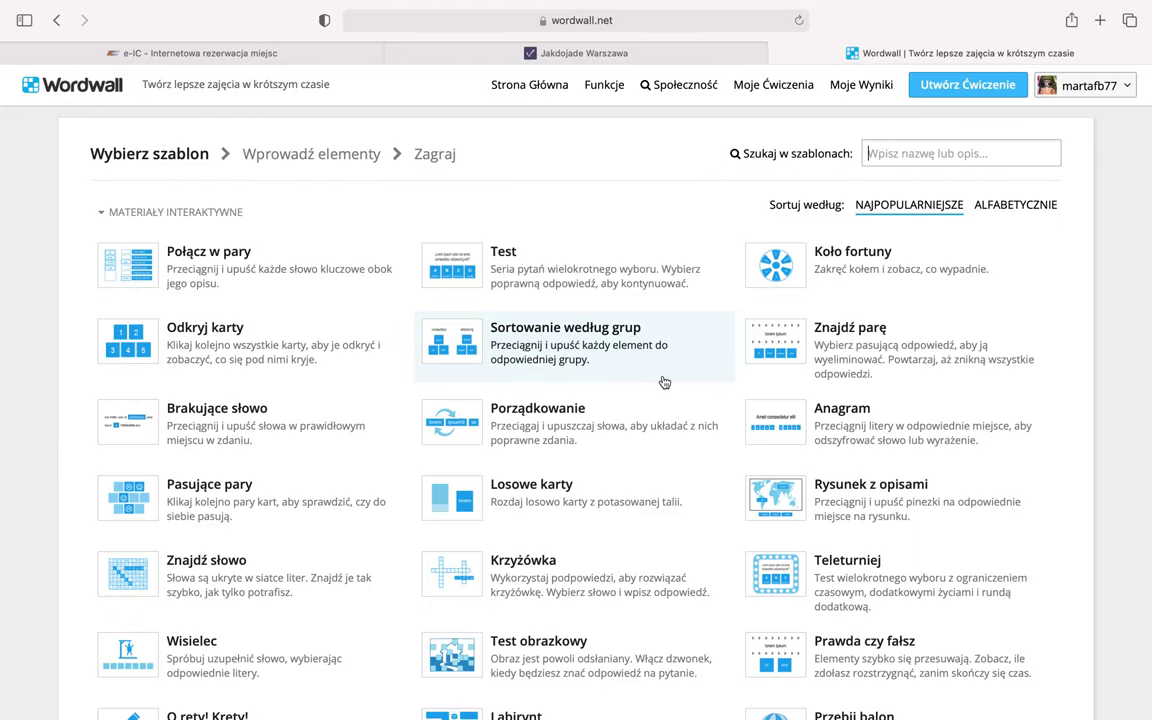
pyautogui.scroll(-10, 663, 382)
pyautogui.scroll(5, 663, 382)
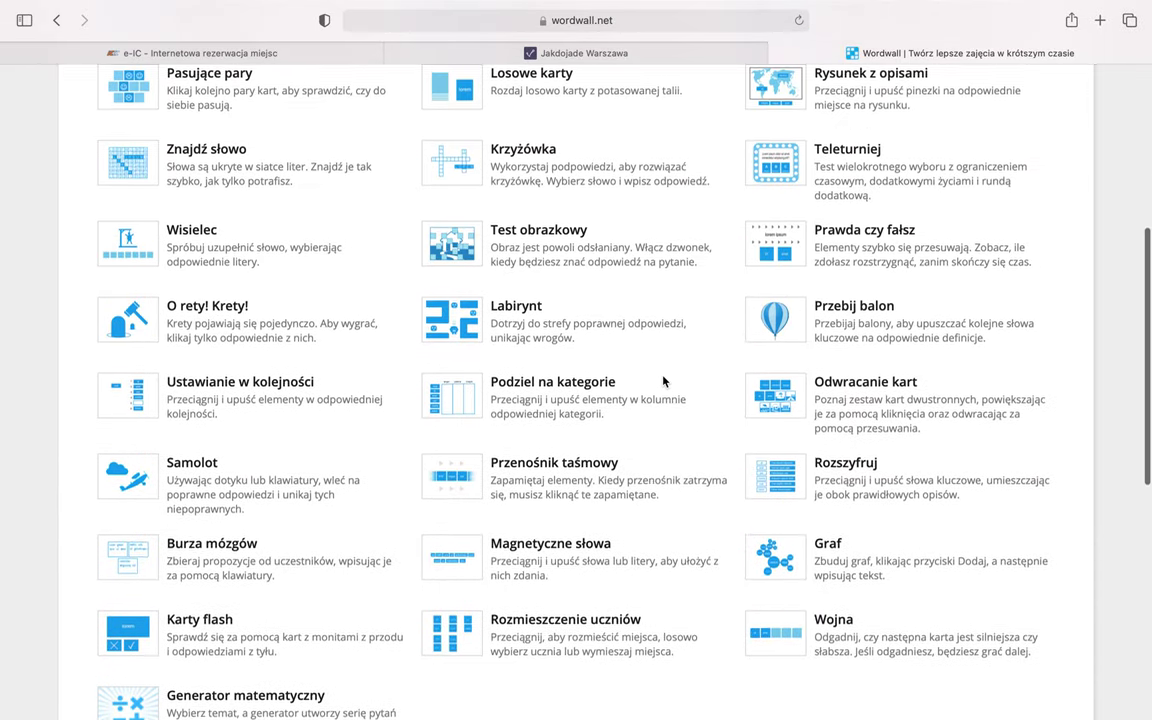
# Look through the interactive templates and expand the Materiały do wydruku section to view the printable ones.
pyautogui.scroll(2, 663, 381)
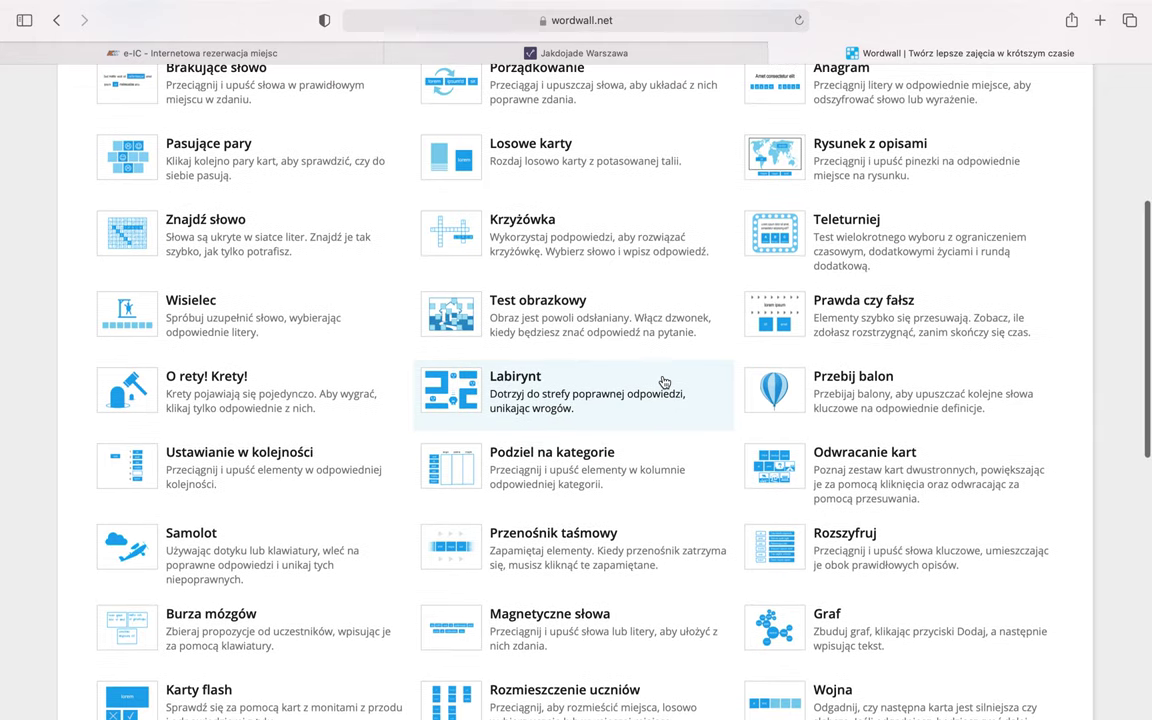
pyautogui.scroll(-5, 663, 382)
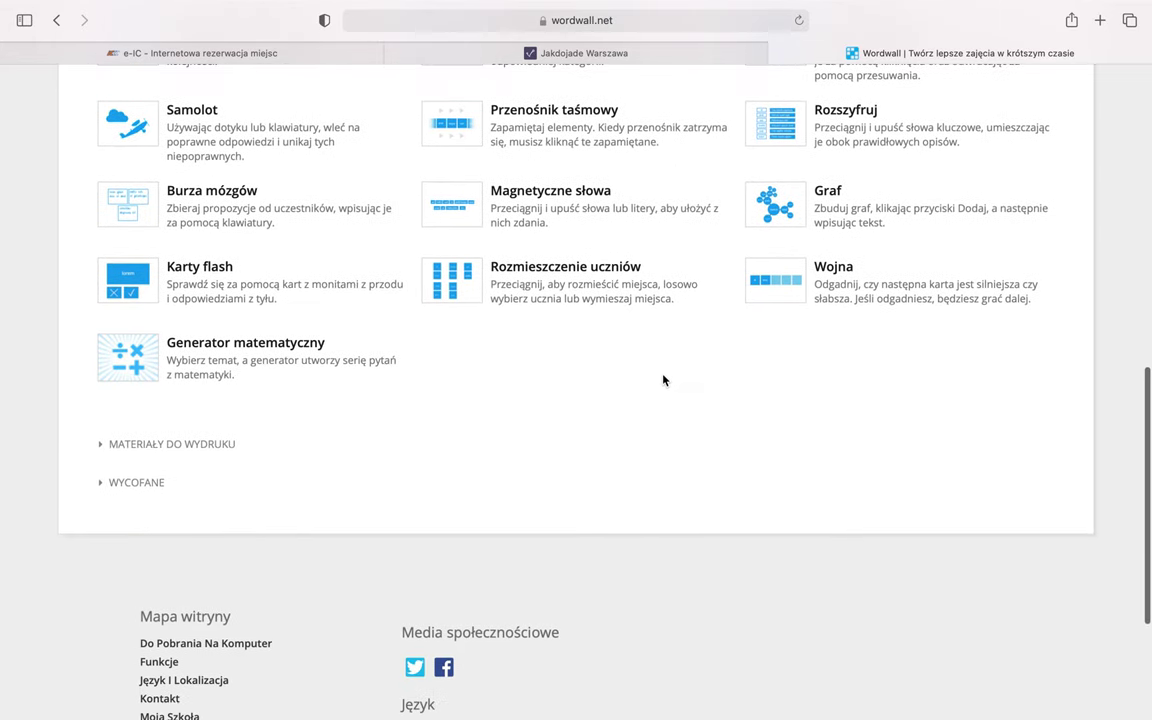
pyautogui.click(188, 446)
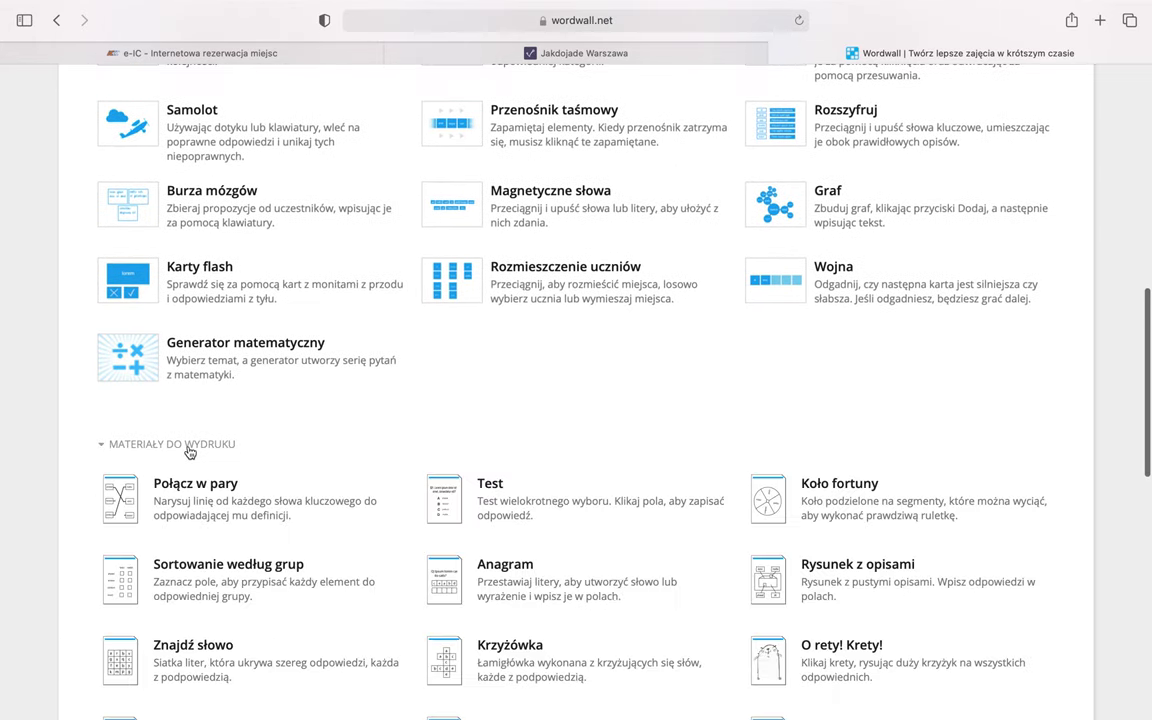
pyautogui.scroll(-5, 398, 442)
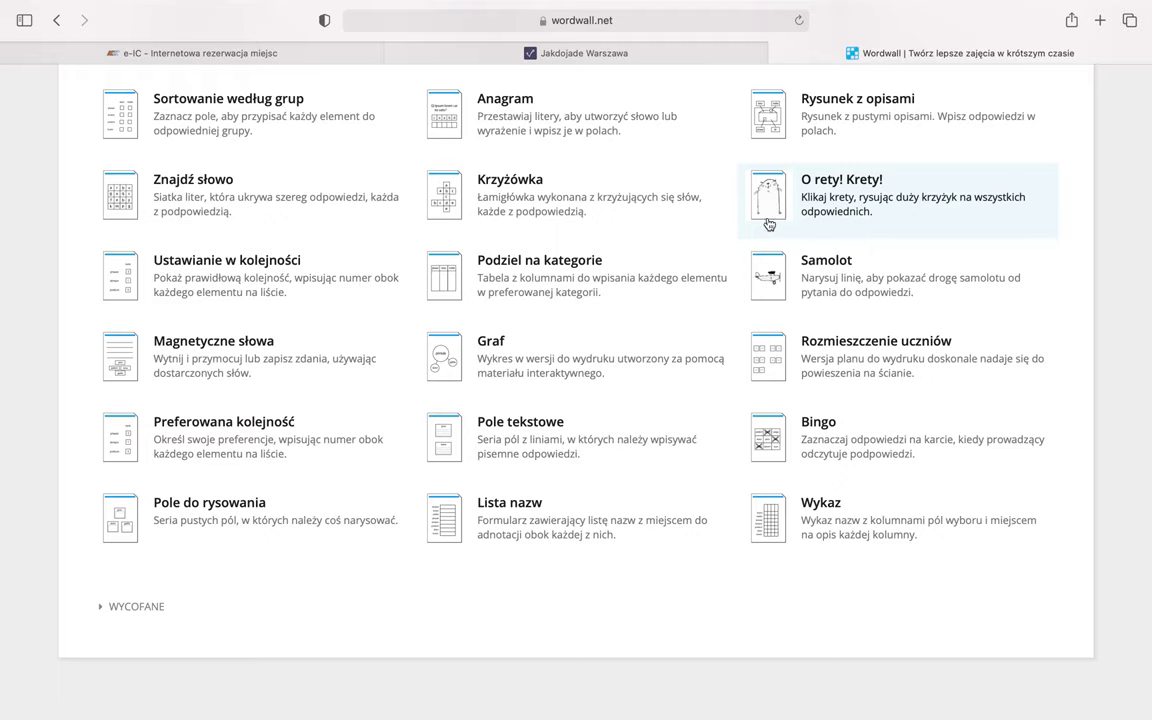
# Open the printable O rety! Krety! template, look over its input form and return to the template list.
pyautogui.click(845, 207)
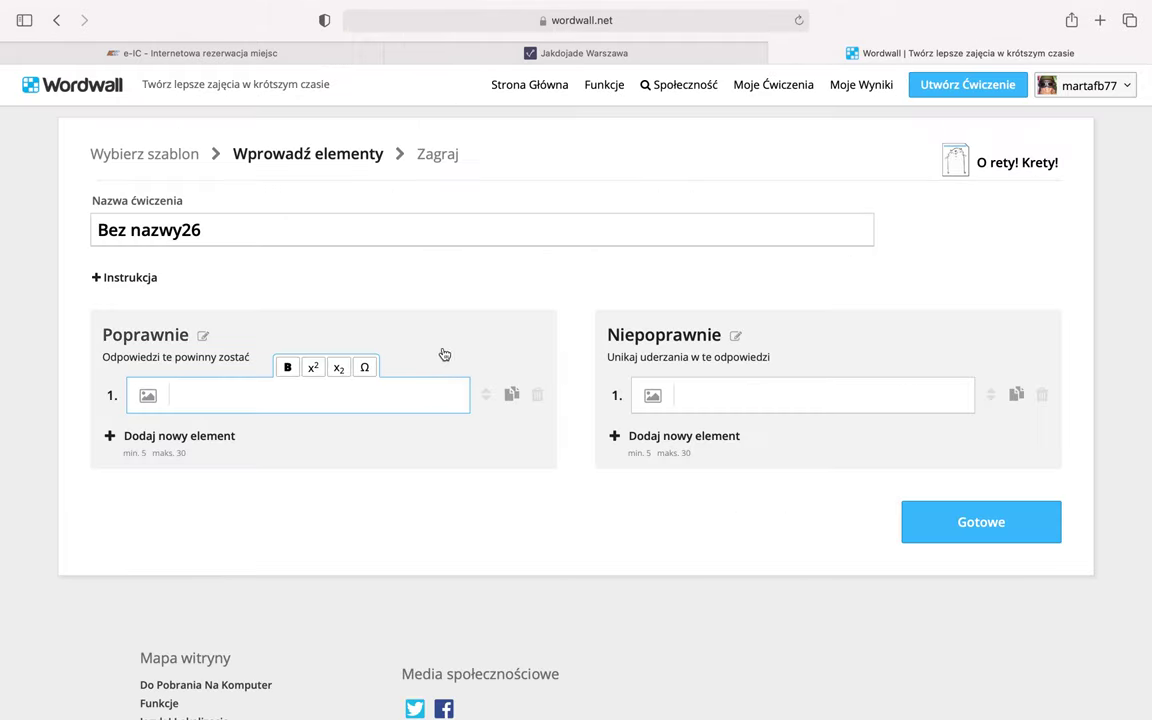
pyautogui.scroll(-2, 419, 443)
pyautogui.scroll(-2, 419, 444)
pyautogui.scroll(5, 419, 442)
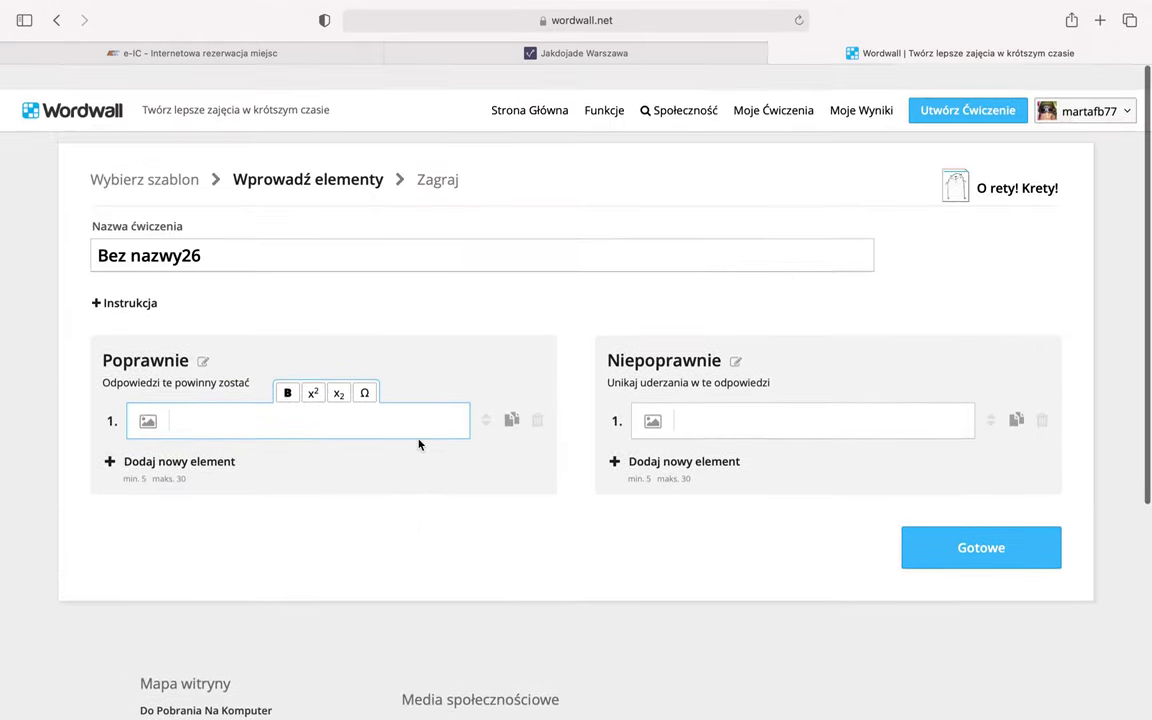
pyautogui.moveTo(44, 20)
pyautogui.click(117, 39)
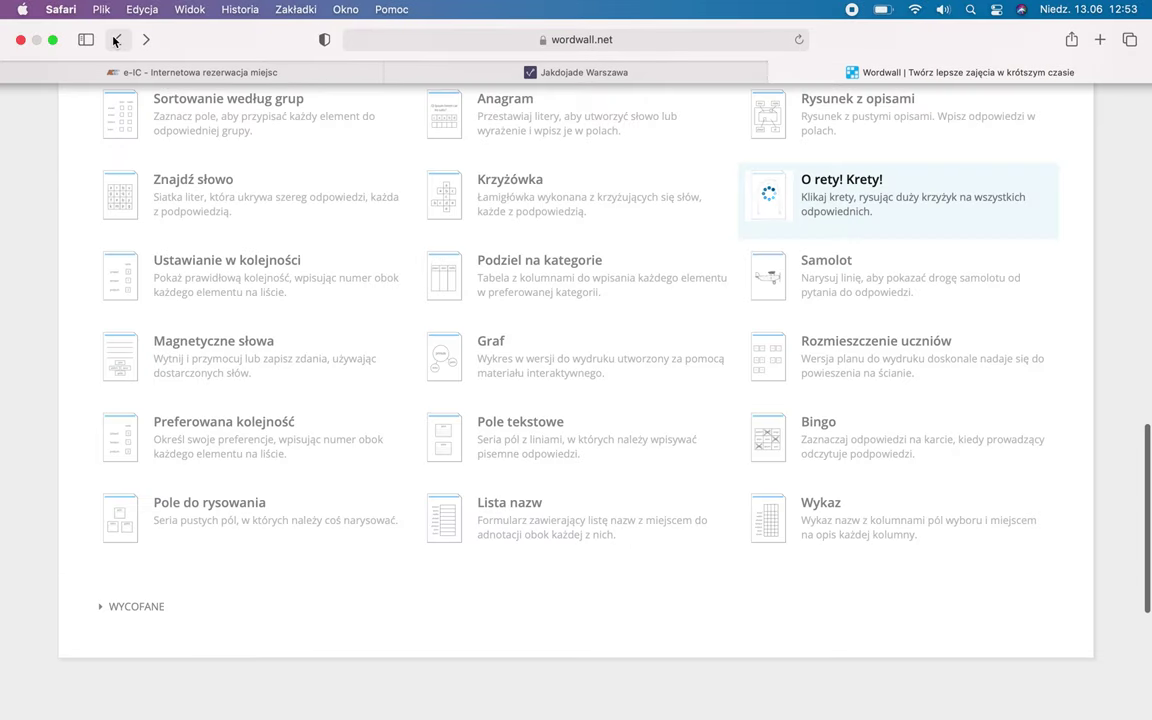
# Expand the Wycofane section and look over the withdrawn, printable and interactive templates.
pyautogui.scroll(-5, 609, 524)
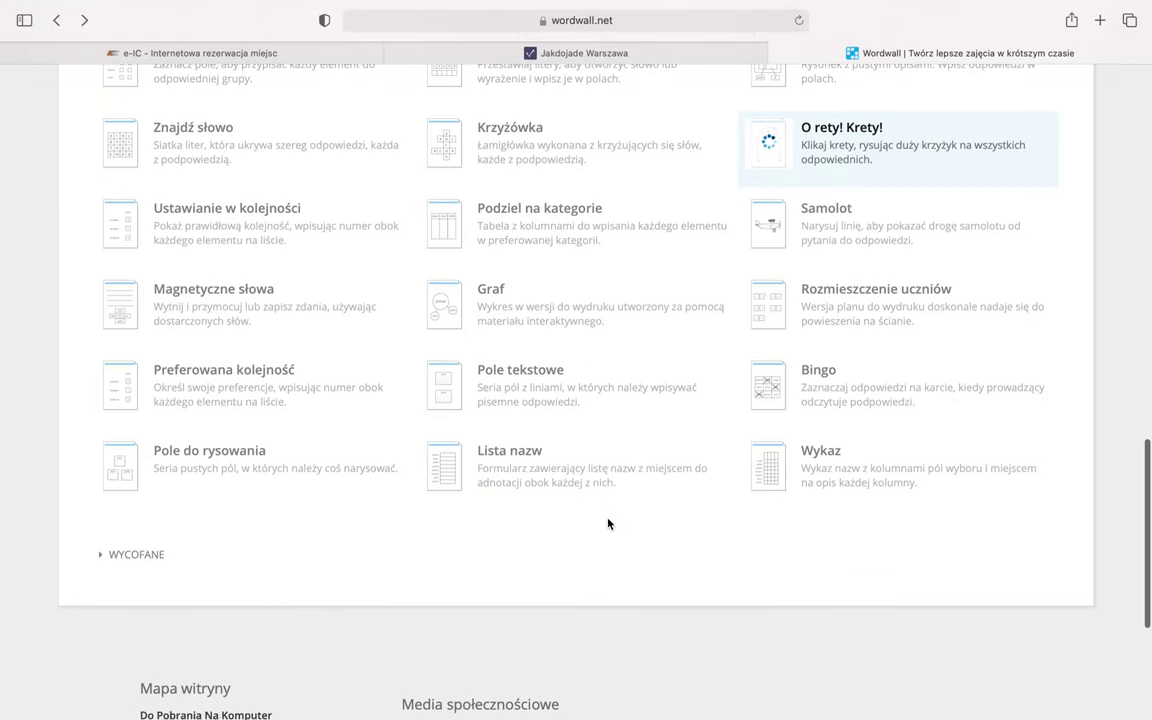
pyautogui.click(159, 339)
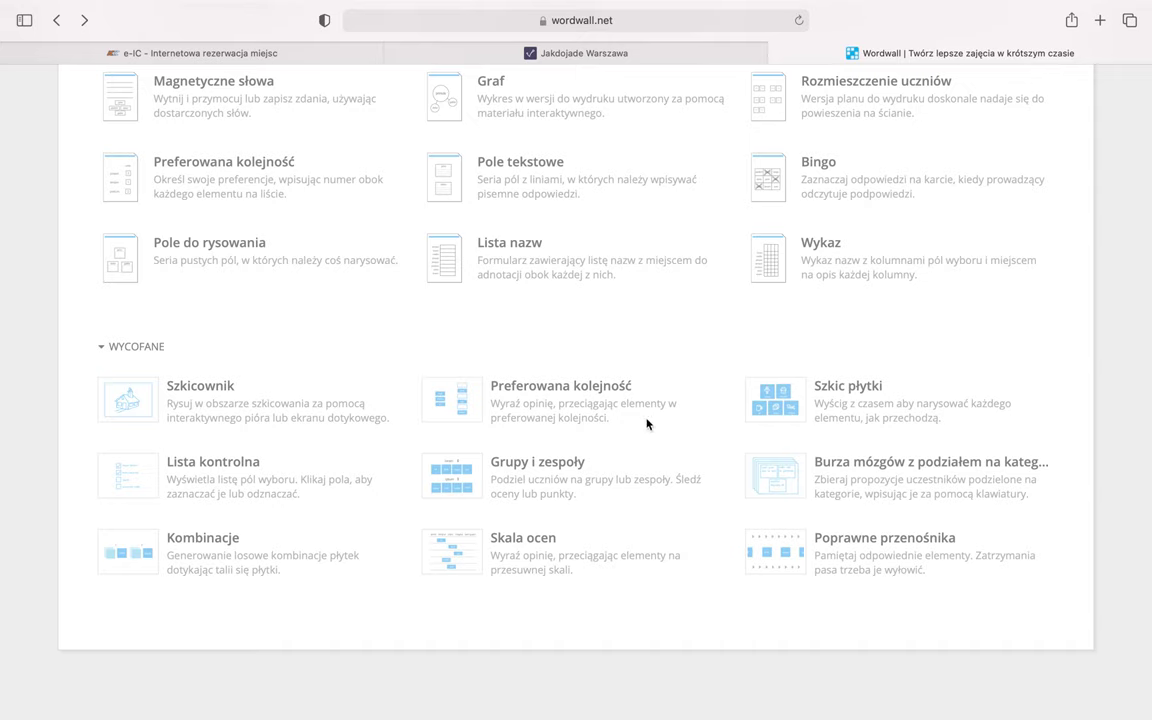
pyautogui.scroll(10, 770, 388)
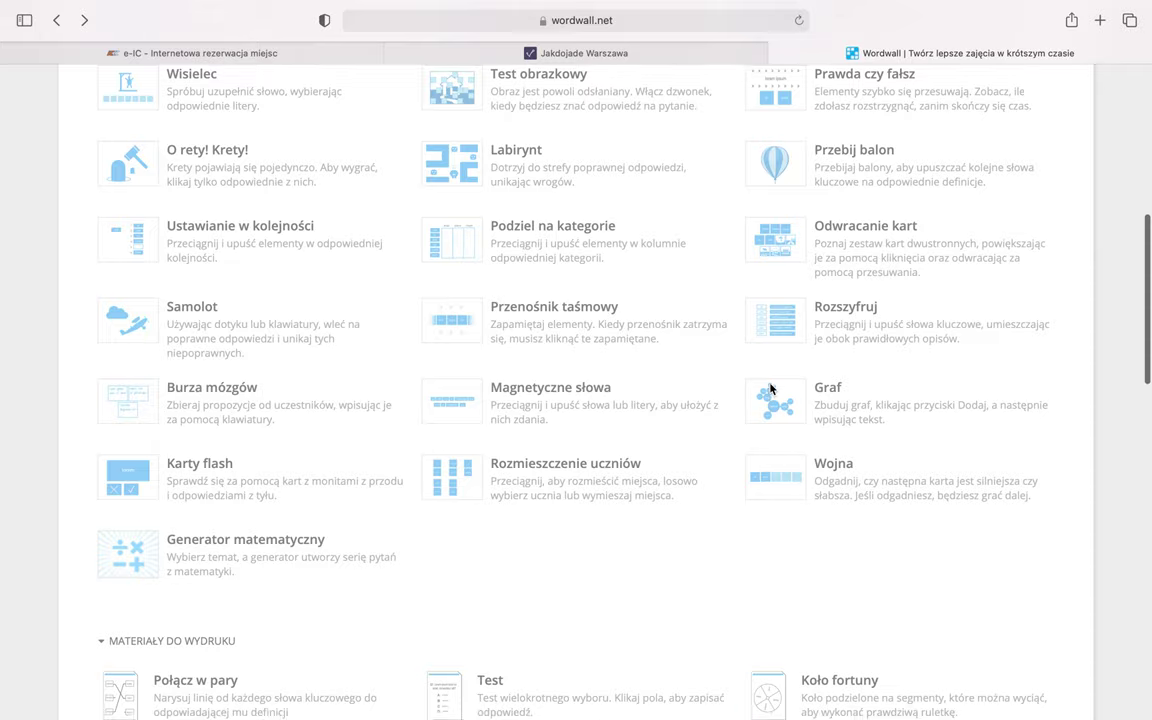
pyautogui.scroll(-4, 770, 388)
pyautogui.scroll(-1, 770, 388)
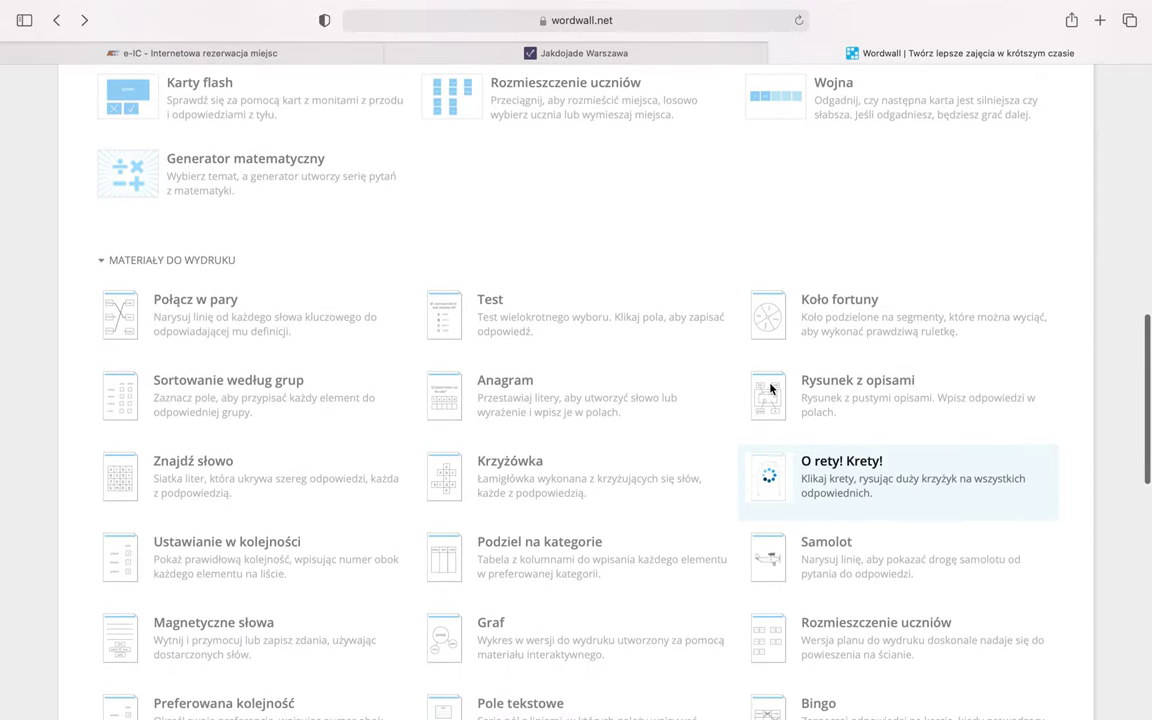
pyautogui.scroll(10, 770, 388)
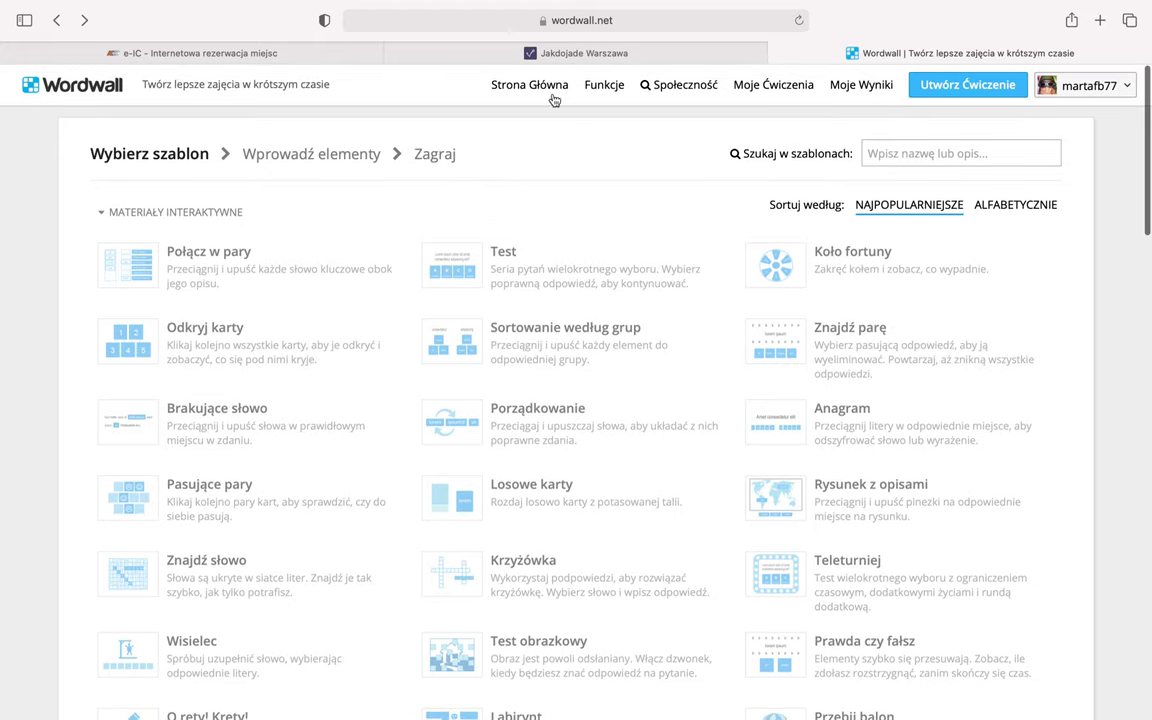
# Open Moje Ćwiczenia and look through the account's saved exercises.
pyautogui.click(770, 90)
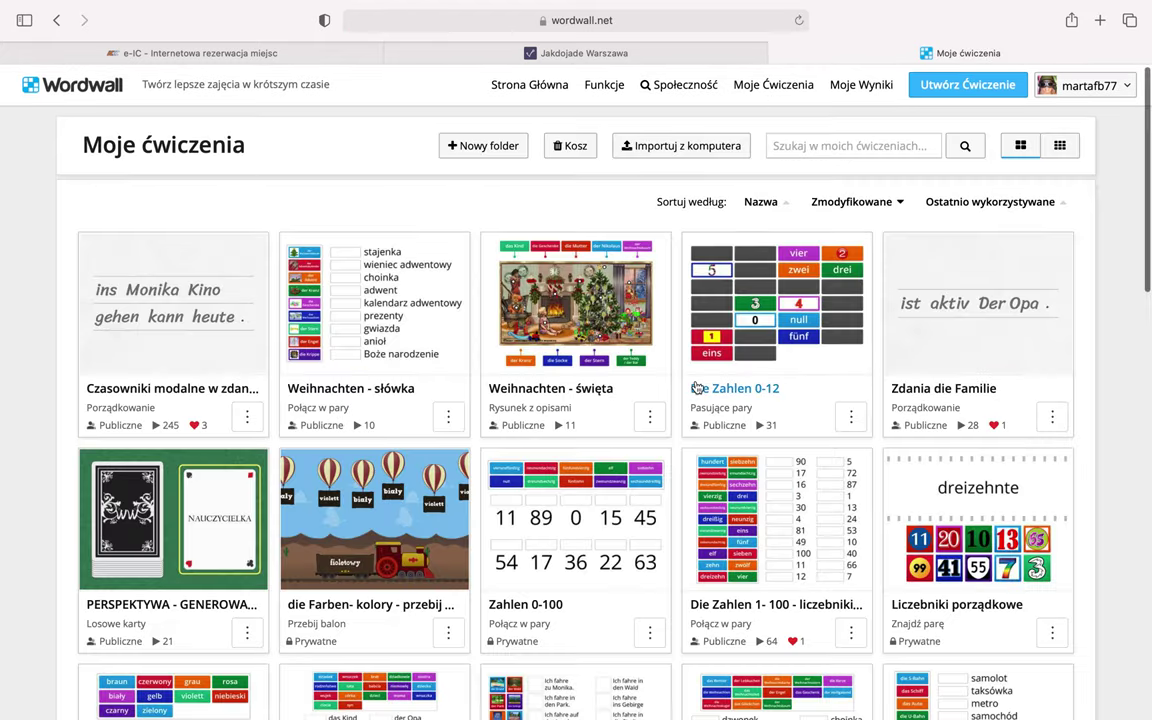
pyautogui.scroll(-15, 694, 386)
pyautogui.scroll(15, 694, 386)
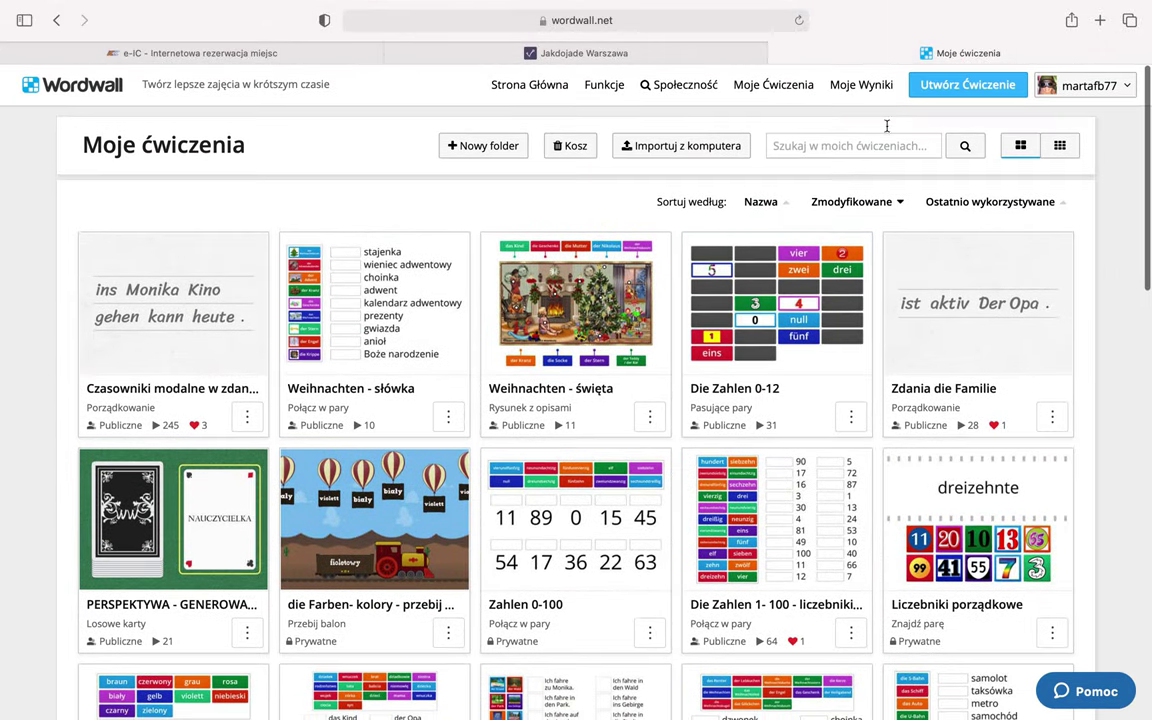
# Start creating a new exercise from the interactive Wojna template.
pyautogui.click(953, 85)
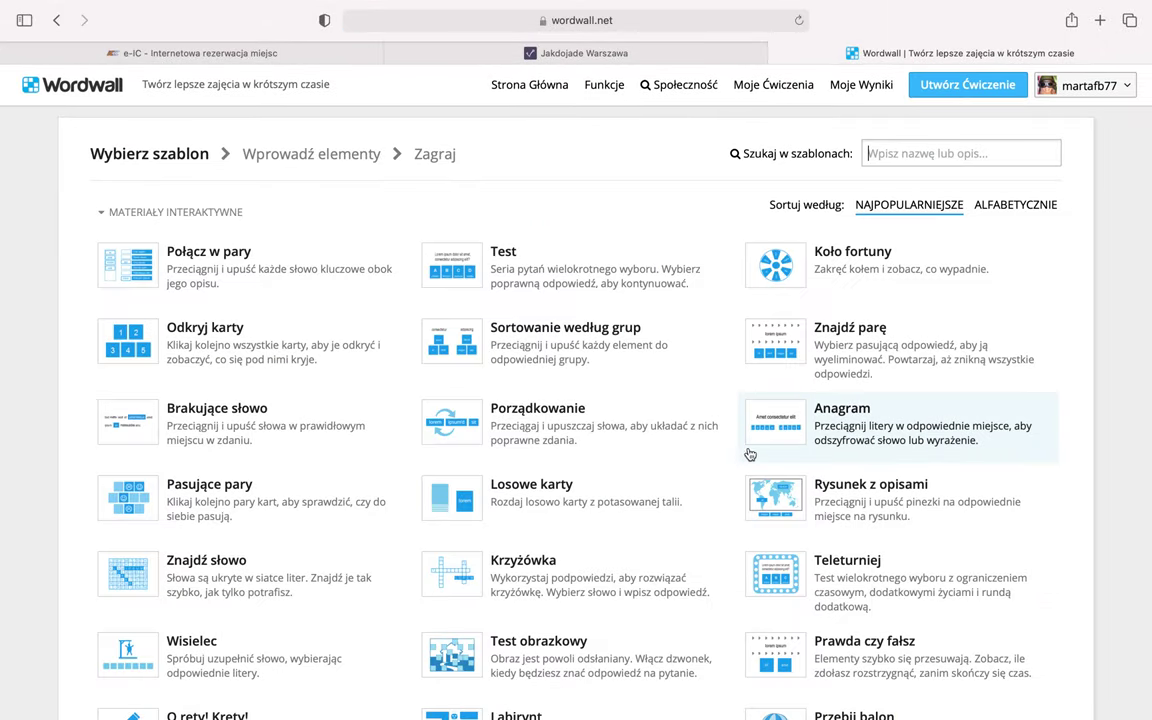
pyautogui.scroll(-9, 749, 455)
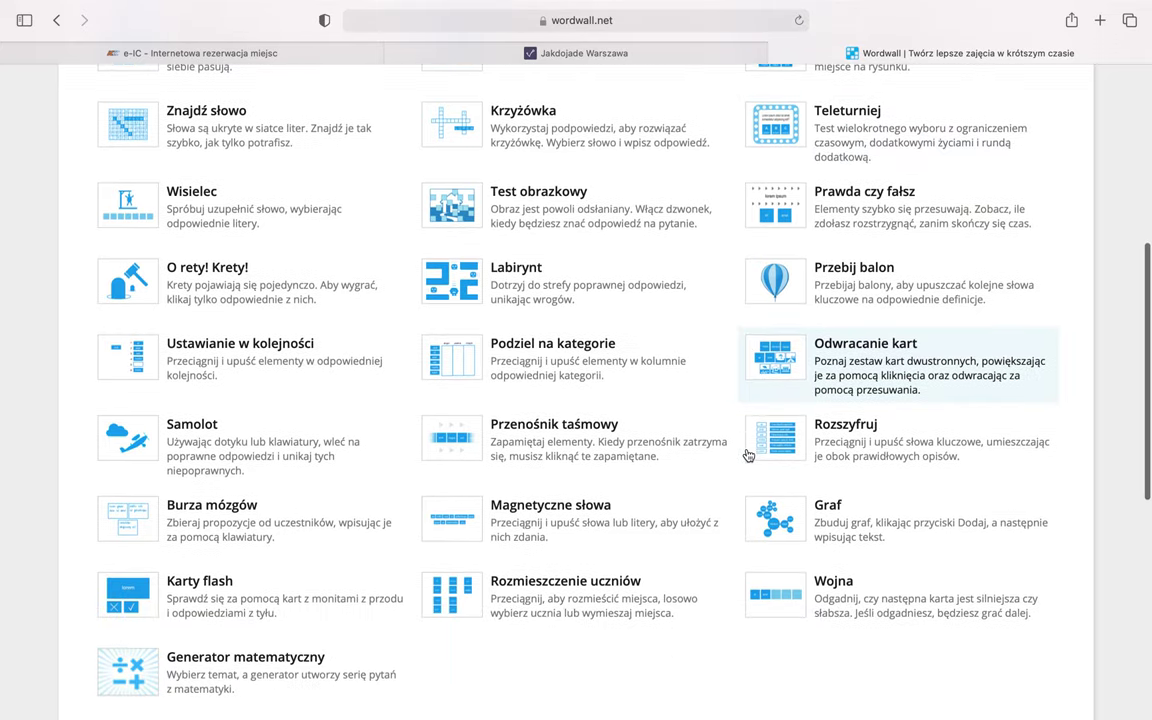
pyautogui.click(773, 495)
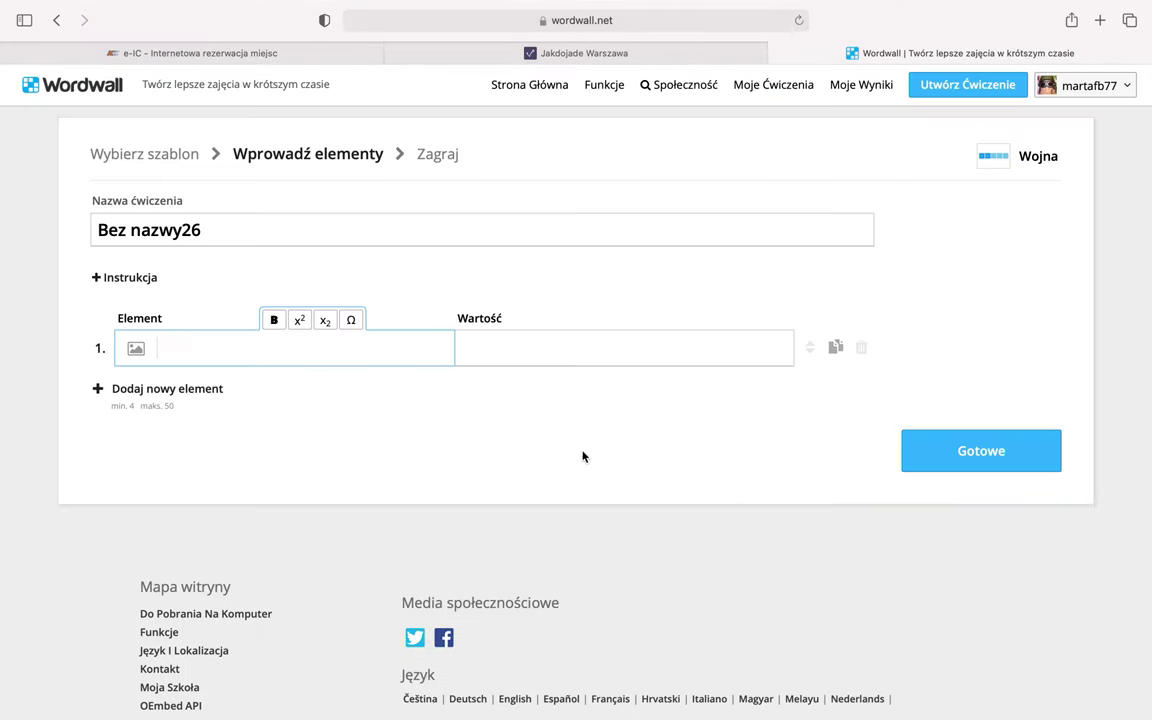
# Name the exercise "wojna matematyczna".
pyautogui.moveTo(222, 230); pyautogui.dragTo(93, 240)
pyautogui.write('wo')
pyautogui.write('jn ')
pyautogui.write('a test')
pyautogui.write('o')
pyautogui.press('BackSpace')
pyautogui.press('BackSpace')
pyautogui.press('BackSpace')
pyautogui.press('BackSpace')
pyautogui.press('BackSpace')
pyautogui.write('mte')
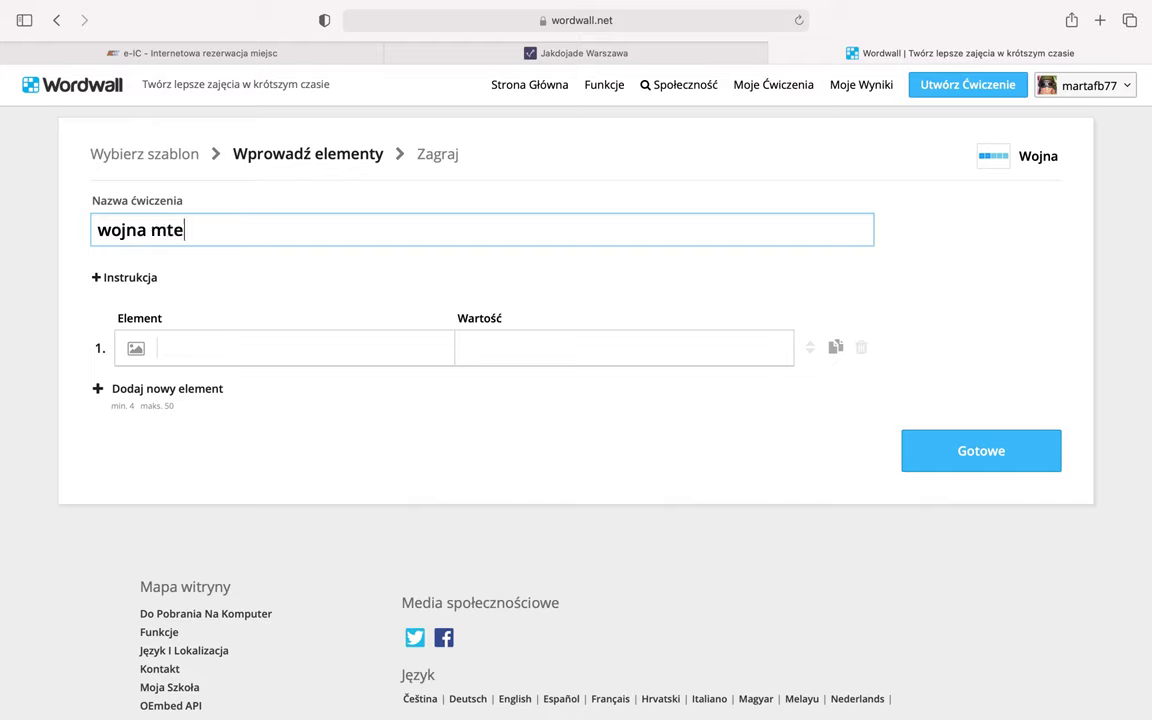
pyautogui.press('BackSpace')
pyautogui.press('BackSpace')
pyautogui.write('atematyczna')
# Fill in the first two elements: 2+2 with value 4 and 5+1 with value 6.
pyautogui.click(175, 348)
pyautogui.write('2+2')
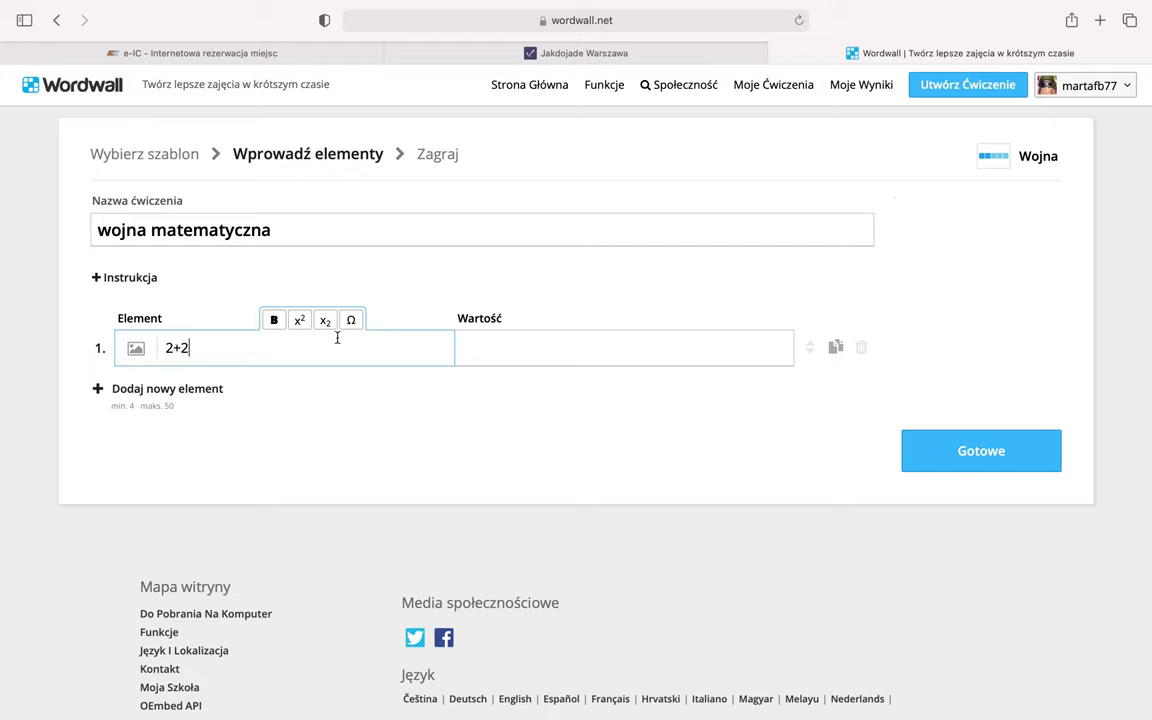
pyautogui.click(504, 343)
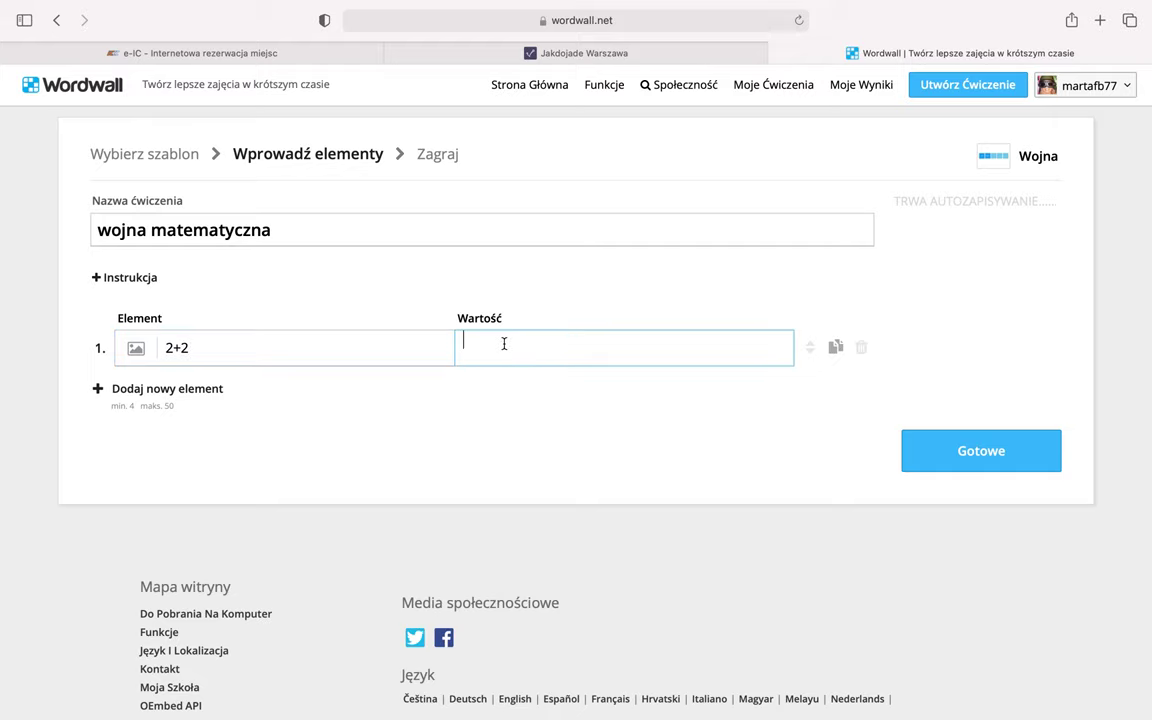
pyautogui.click(212, 388)
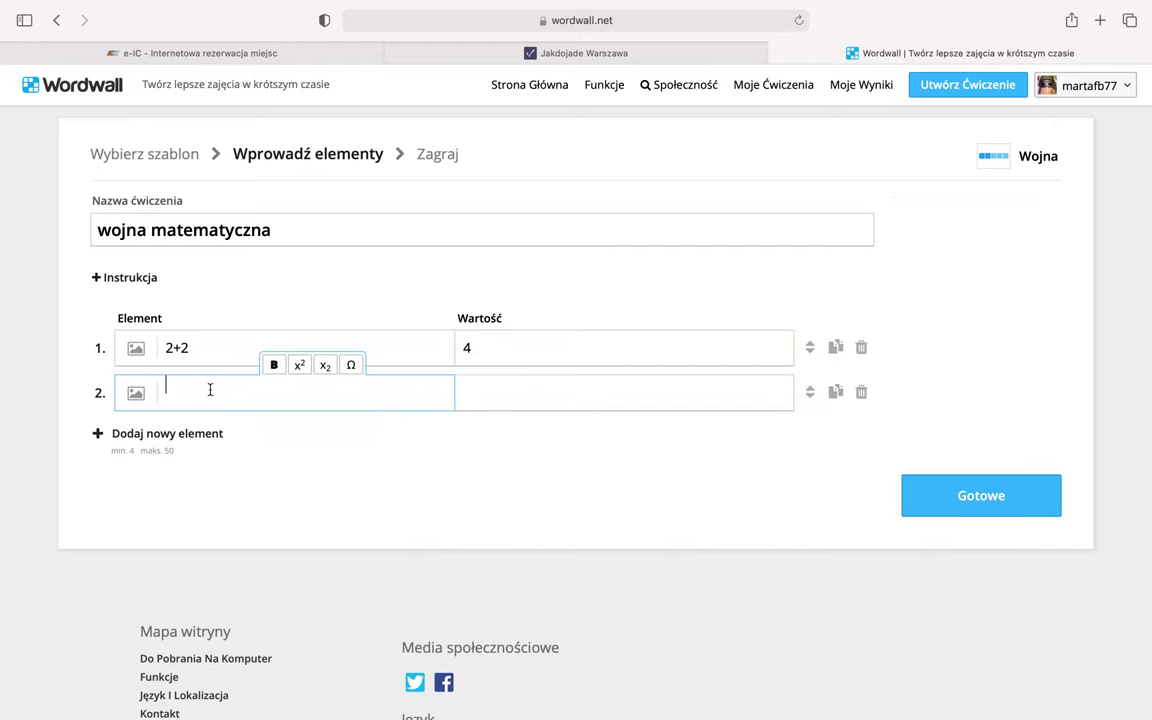
pyautogui.write('5+1')
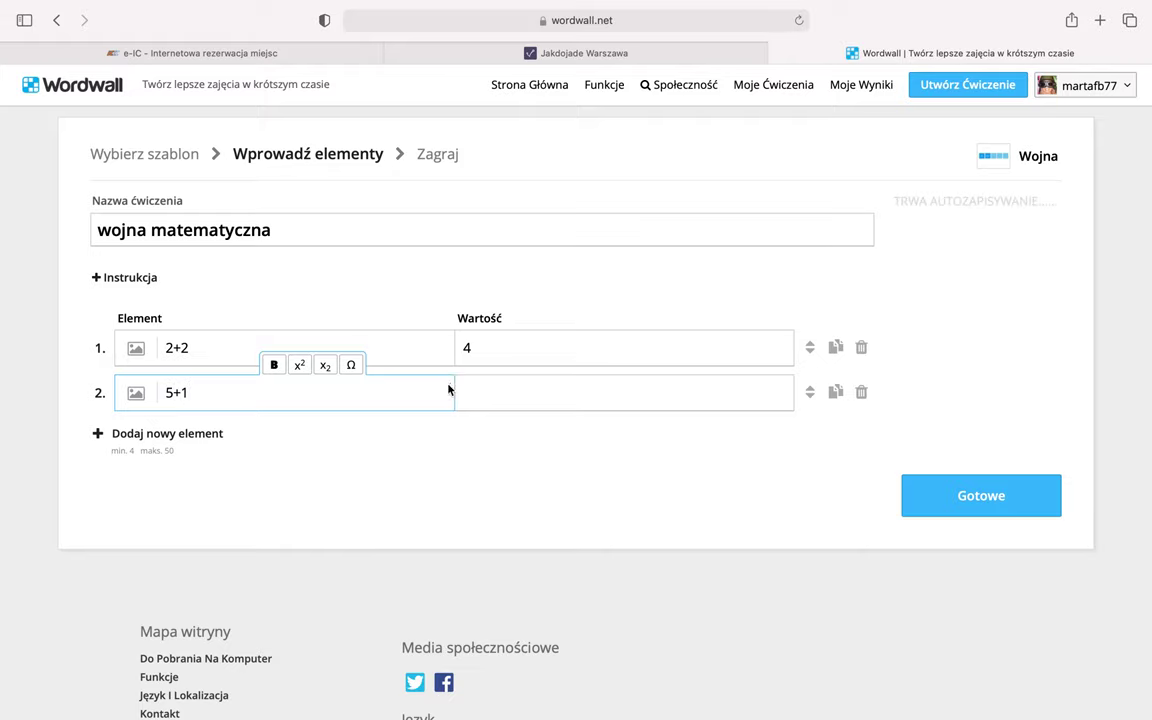
pyautogui.click(475, 388)
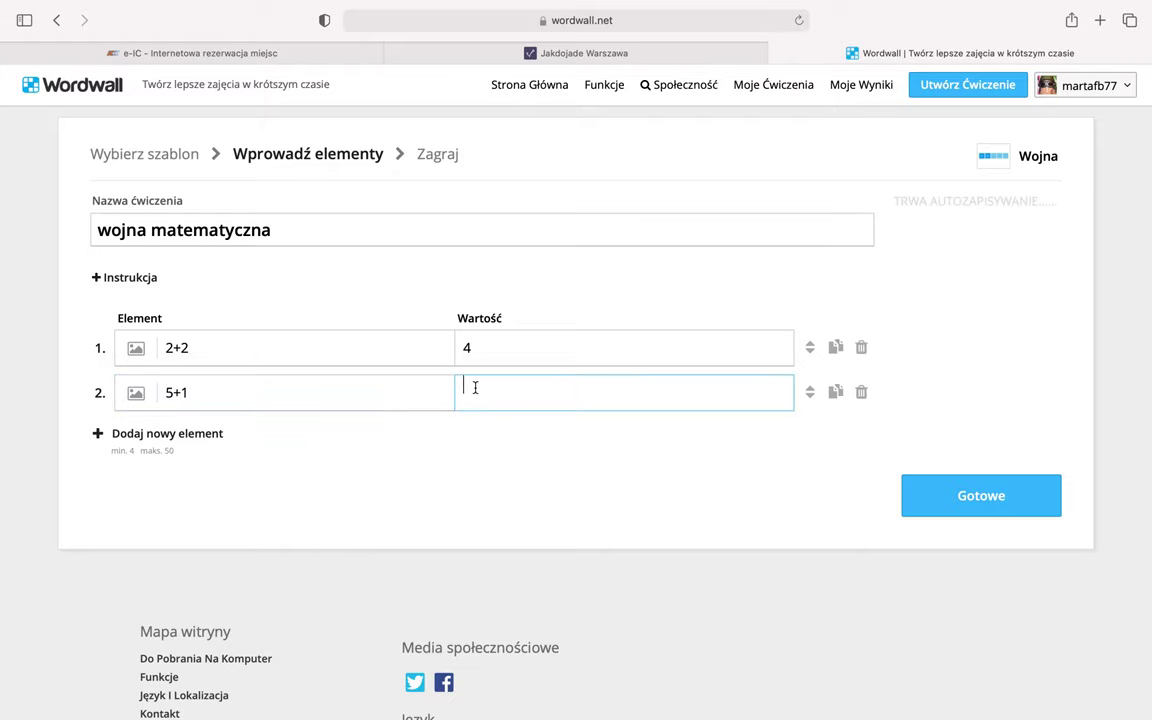
# Add the elements 3+5 with value 8, 2+1 with value 3 and 1+1 with value 2, and finish the exercise.
pyautogui.click(147, 434)
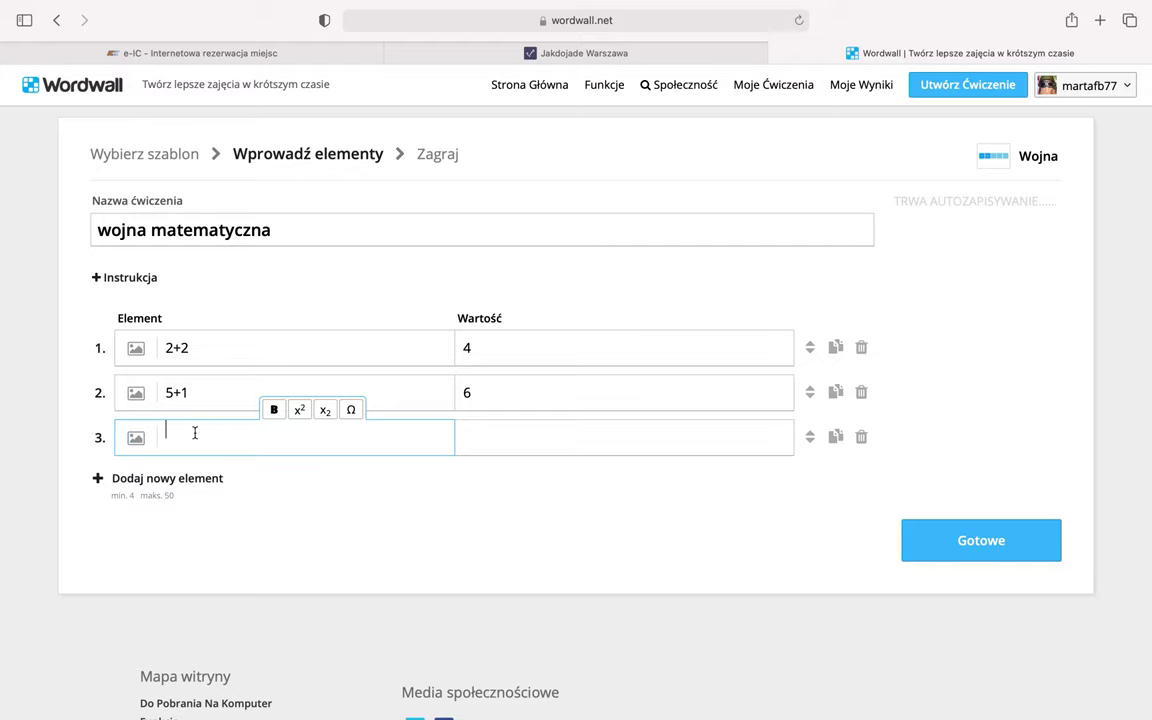
pyautogui.write('+5')
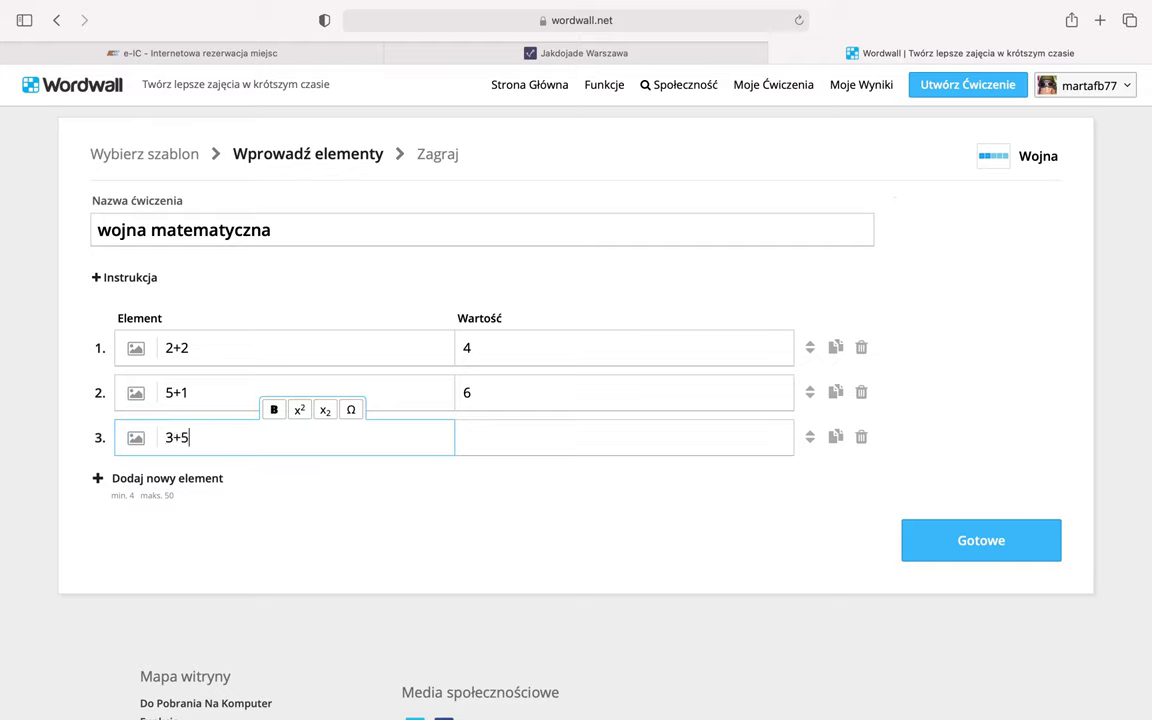
pyautogui.click(583, 438)
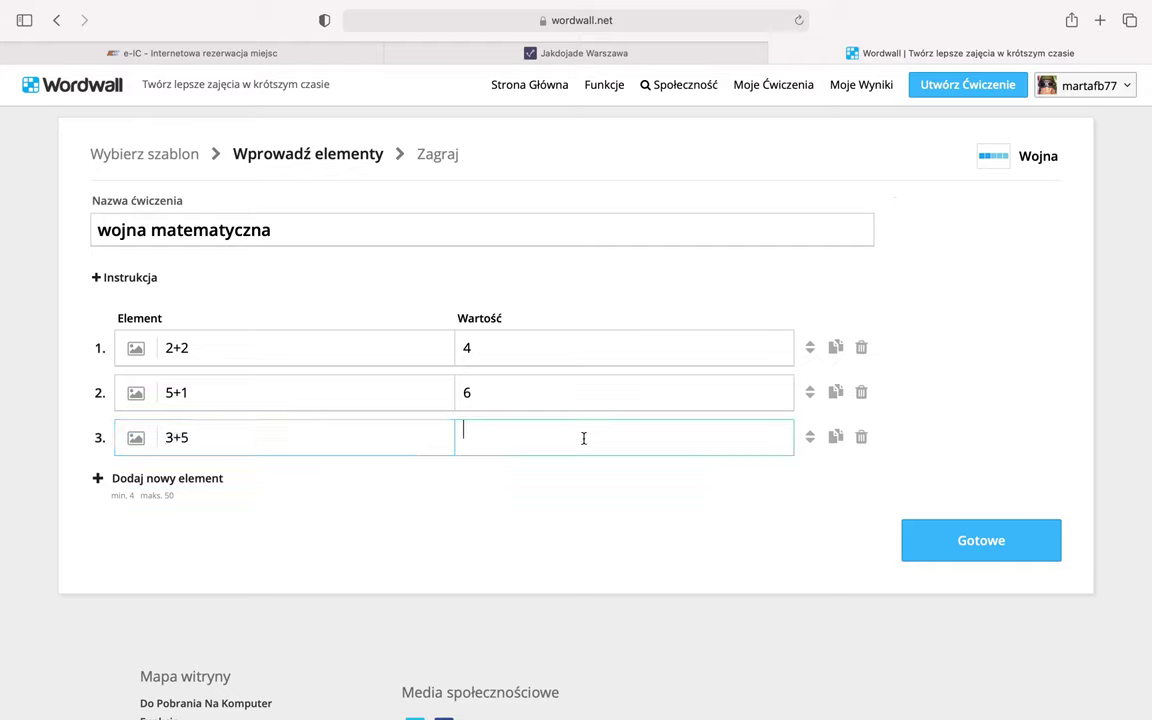
pyautogui.click(222, 479)
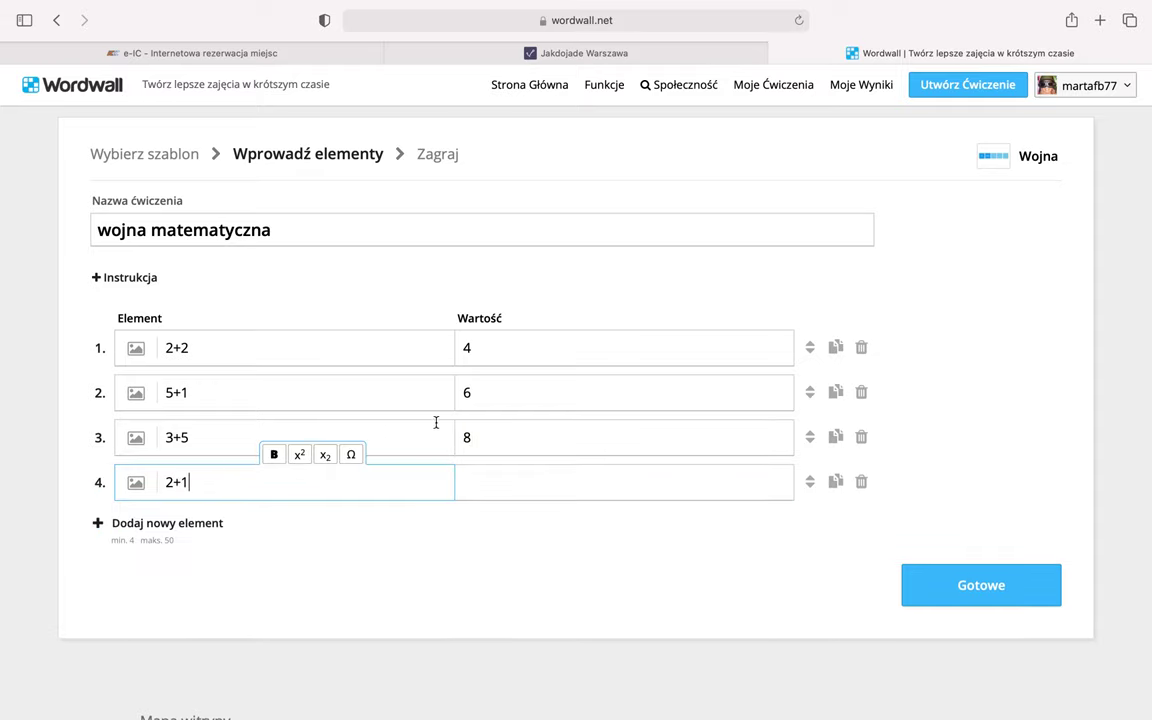
pyautogui.click(507, 477)
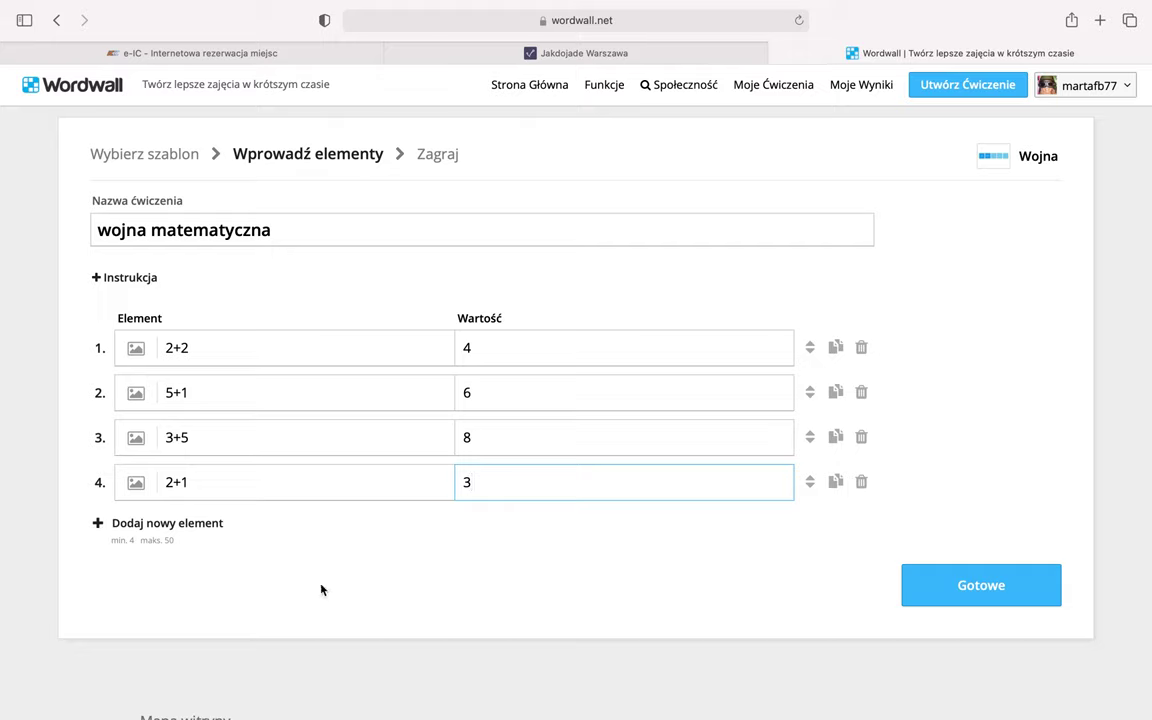
pyautogui.click(177, 522)
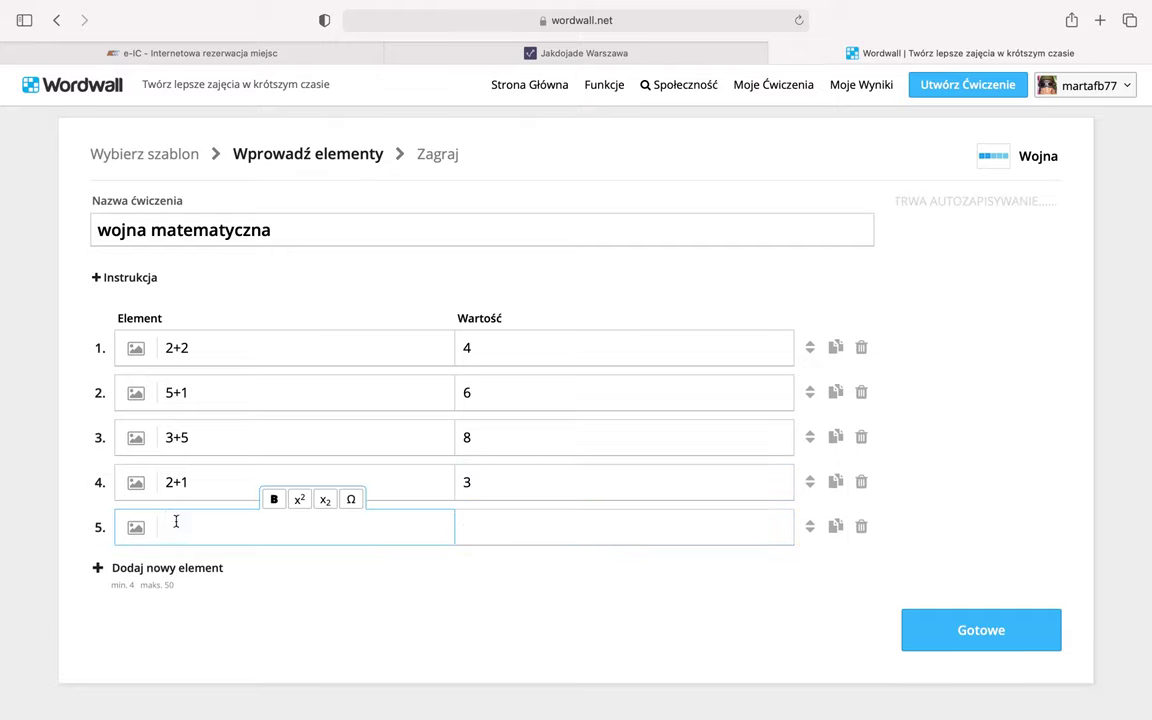
pyautogui.click(497, 512)
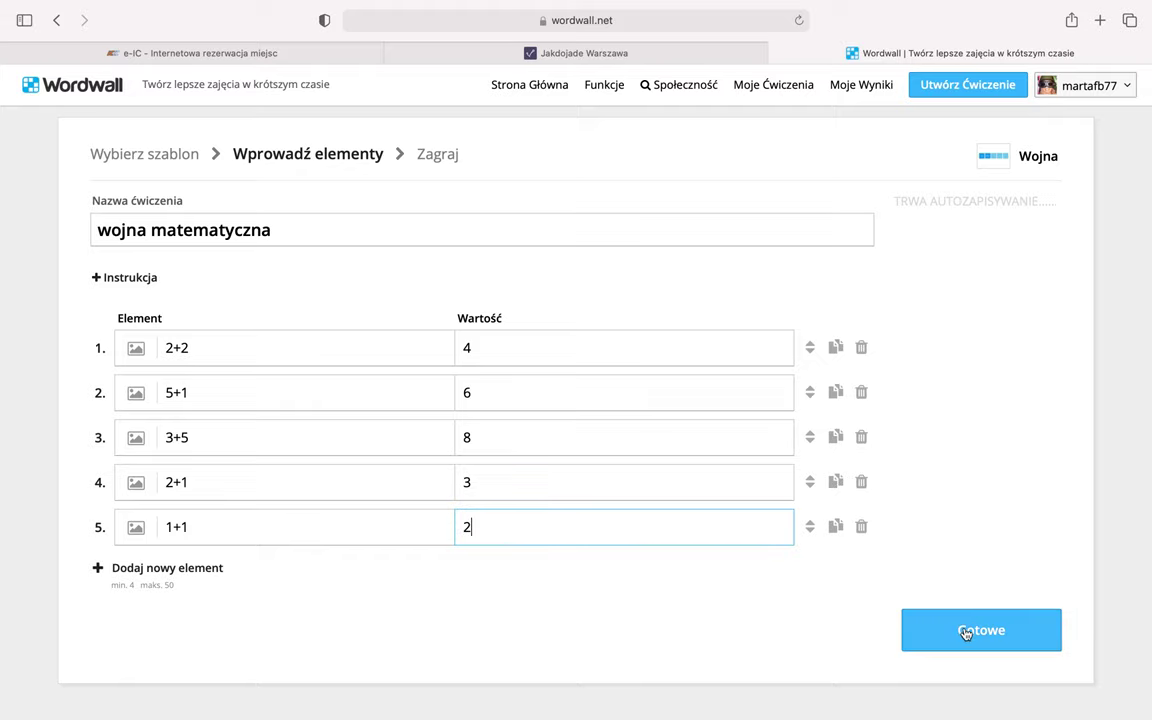
pyautogui.scroll(-2, 908, 435)
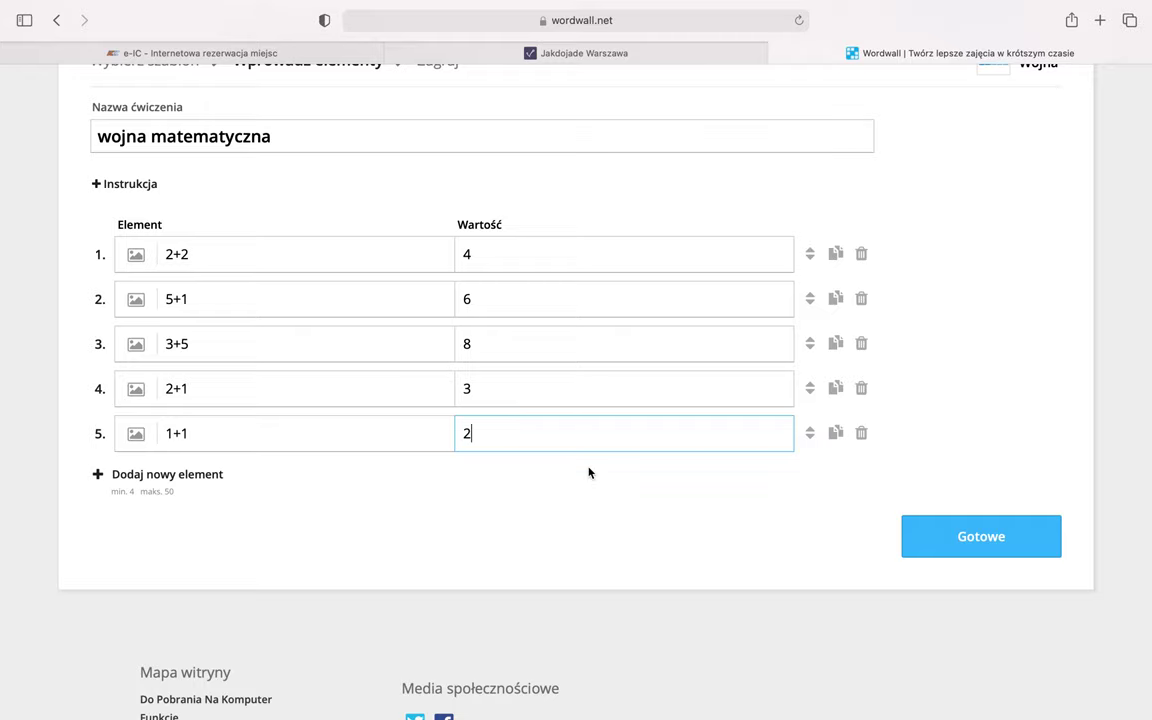
pyautogui.click(962, 553)
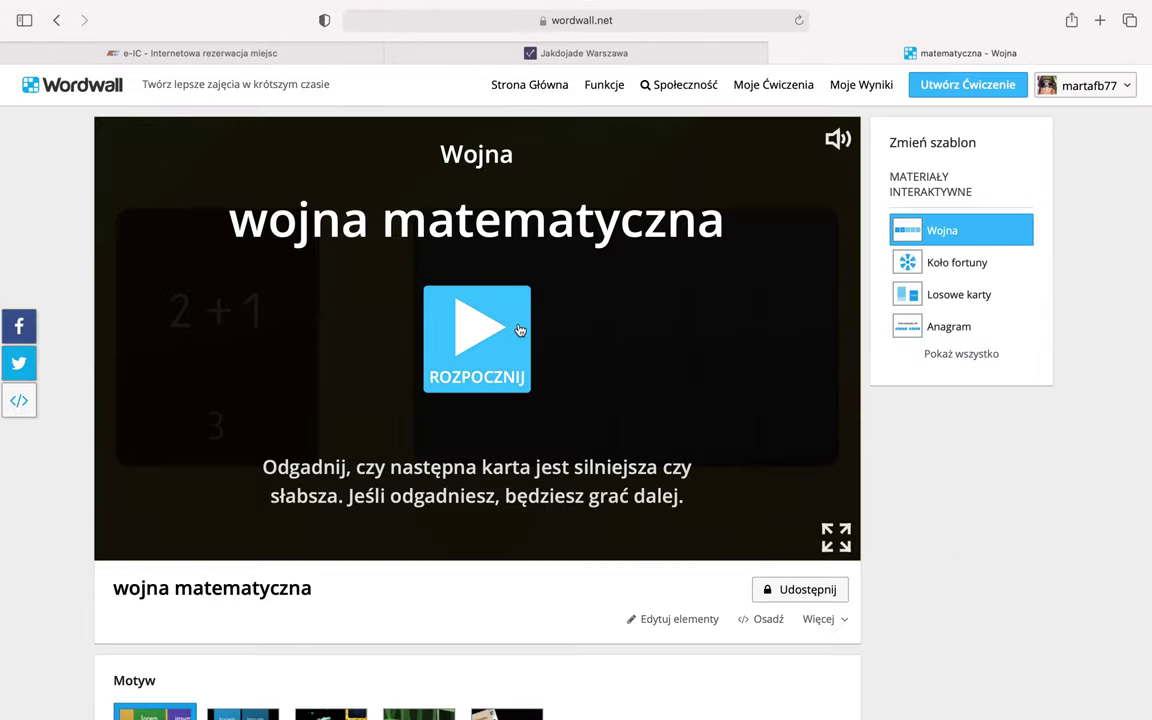
# Start the Wojna game and guess the successive cards as Silniejsza, Słabsza and Silniejsza.
pyautogui.click(480, 340)
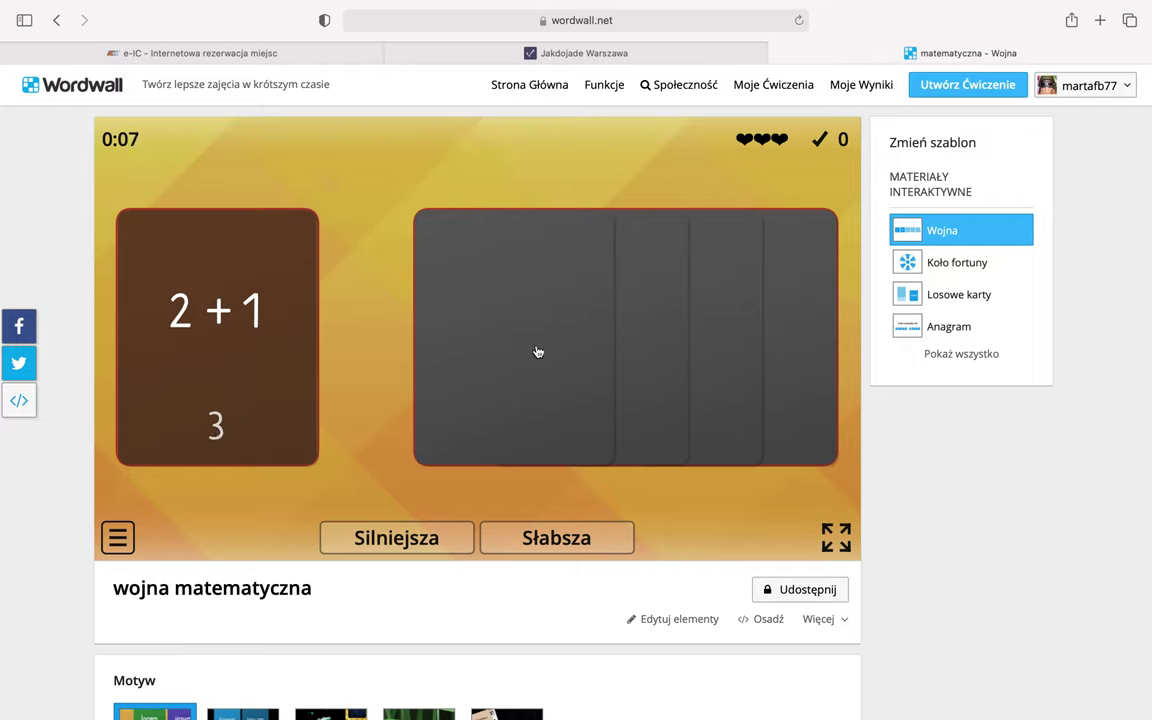
pyautogui.click(504, 354)
pyautogui.click(437, 530)
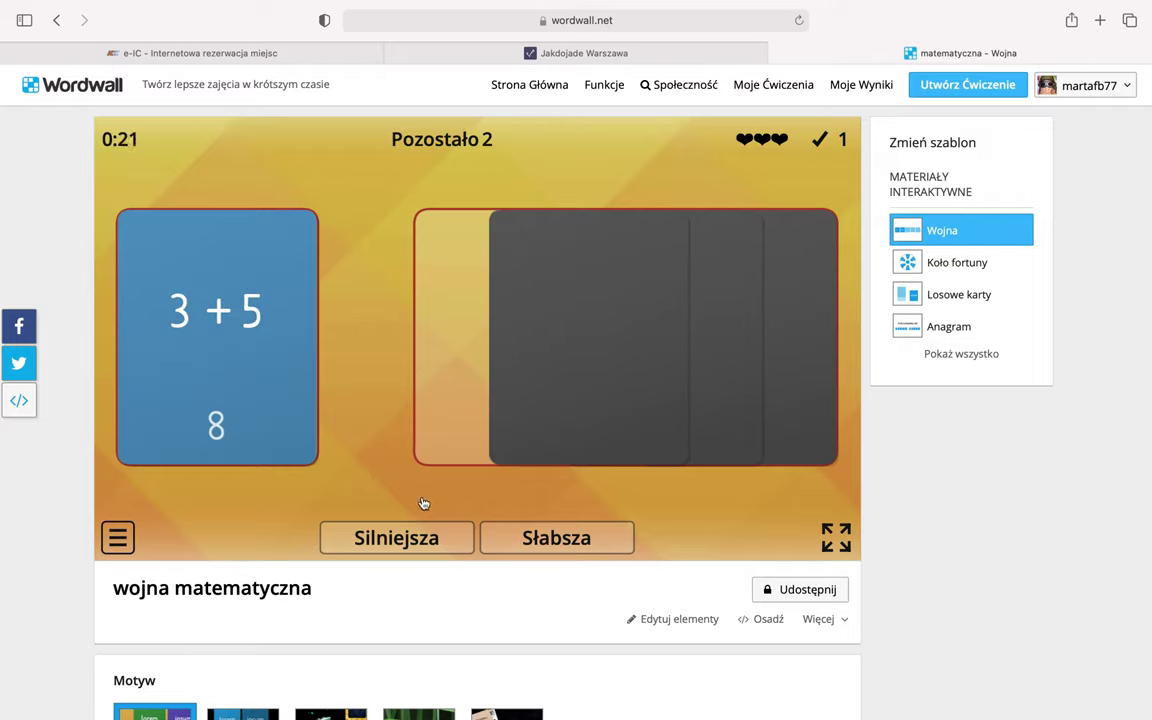
pyautogui.click(559, 532)
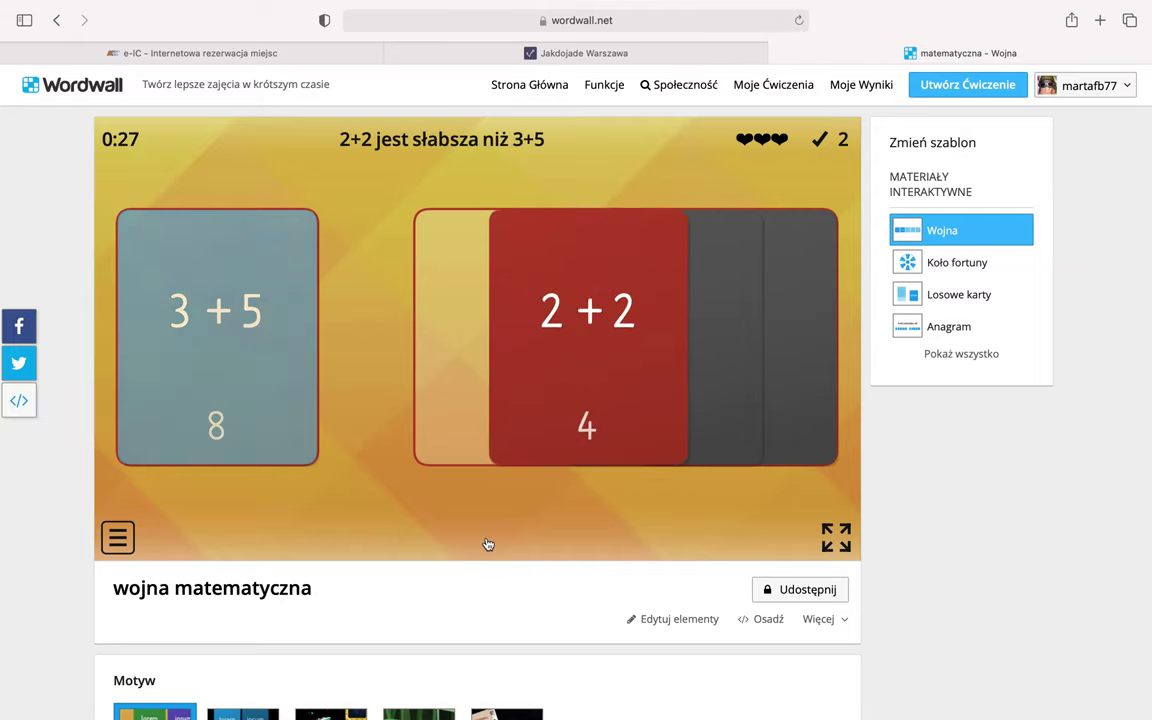
pyautogui.click(411, 536)
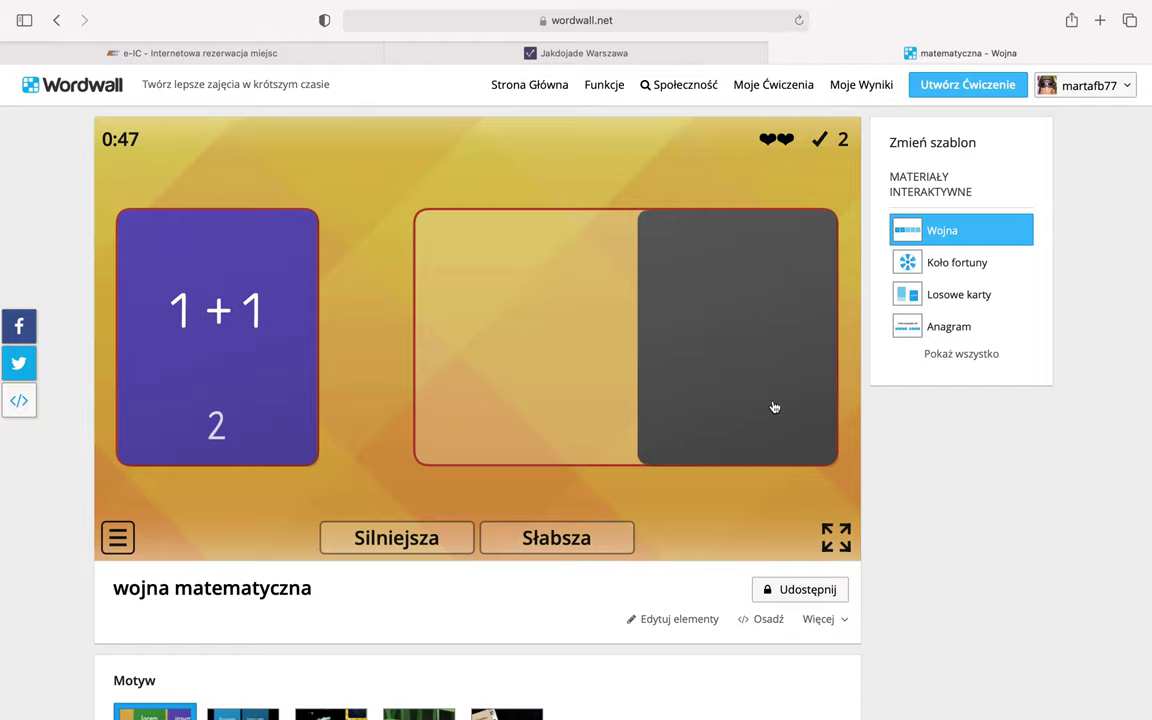
# Edit the exercise elements, clear the values of all five, and save while accepting identical values.
pyautogui.click(699, 620)
pyautogui.doubleClick(466, 356)
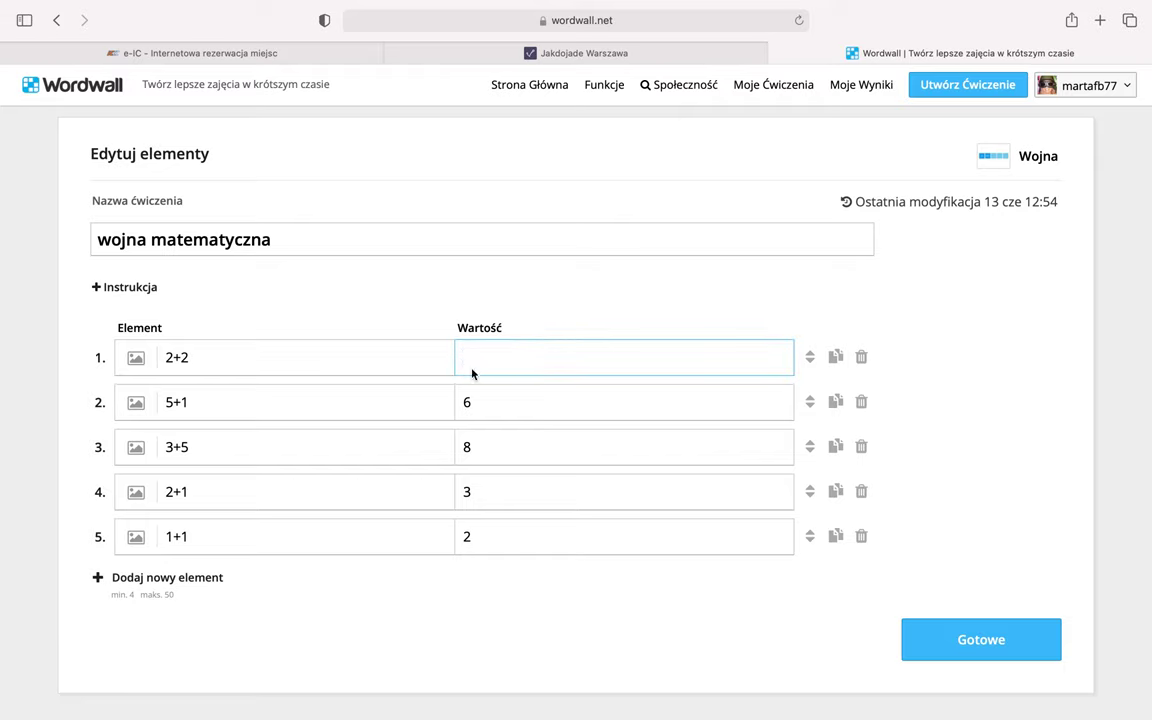
pyautogui.doubleClick(496, 391)
pyautogui.doubleClick(462, 452)
pyautogui.doubleClick(476, 493)
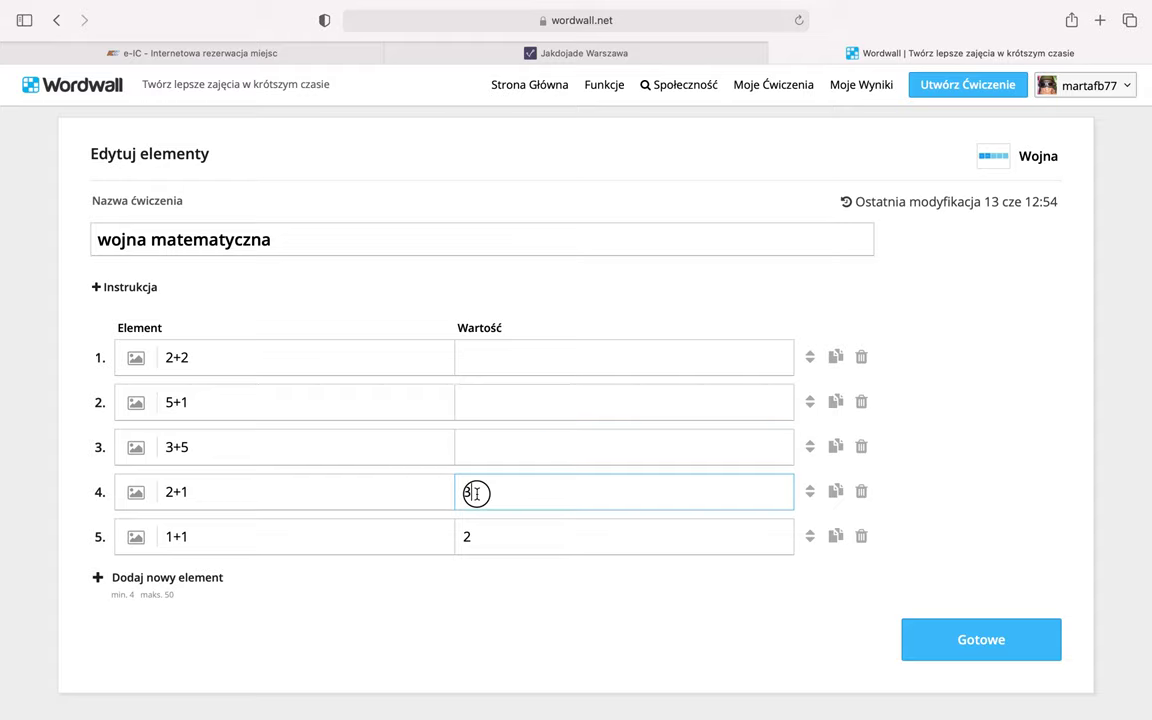
pyautogui.doubleClick(489, 527)
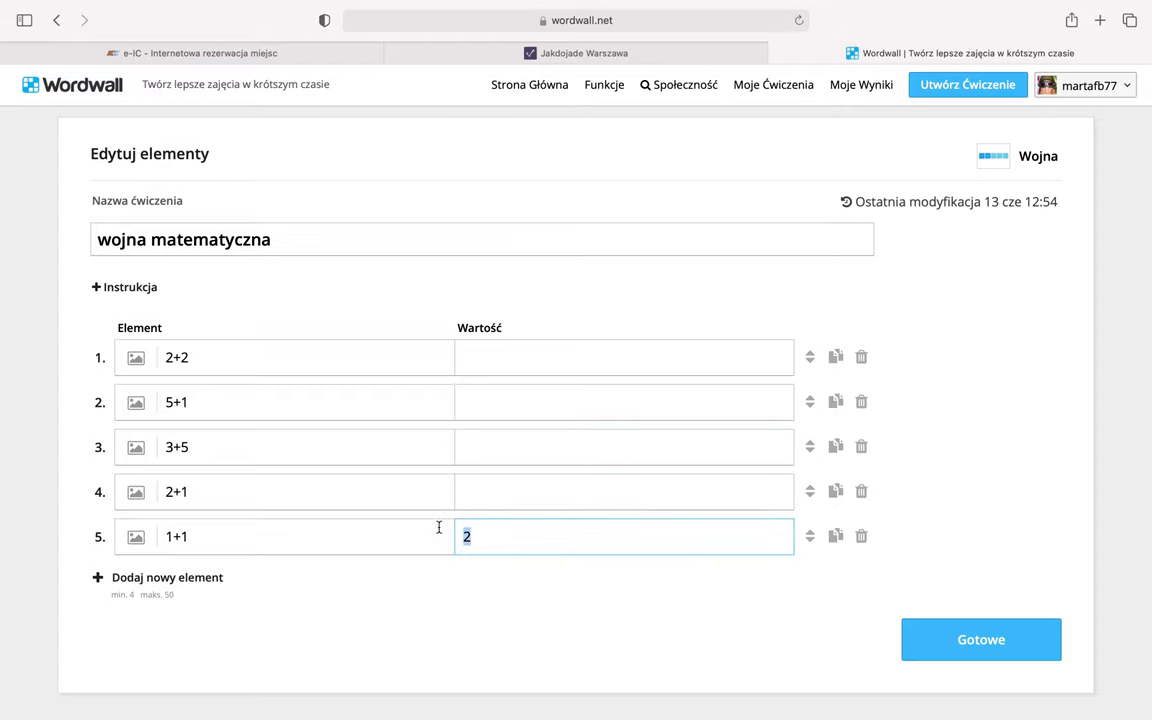
pyautogui.click(977, 653)
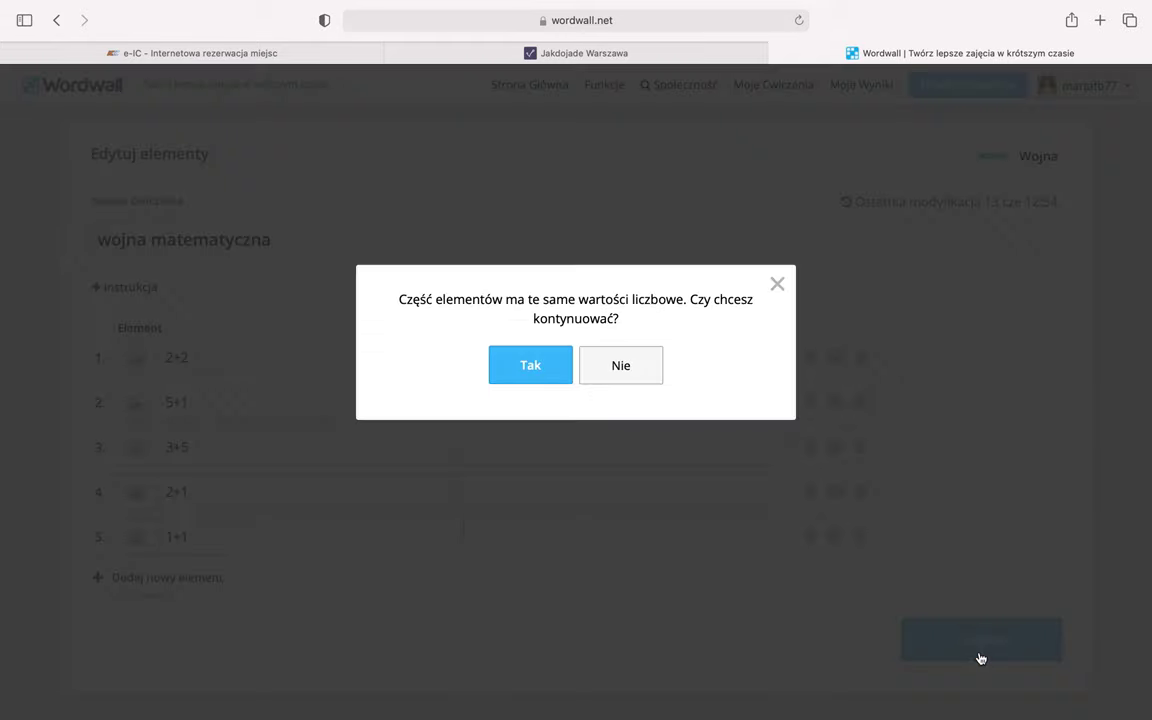
pyautogui.click(532, 366)
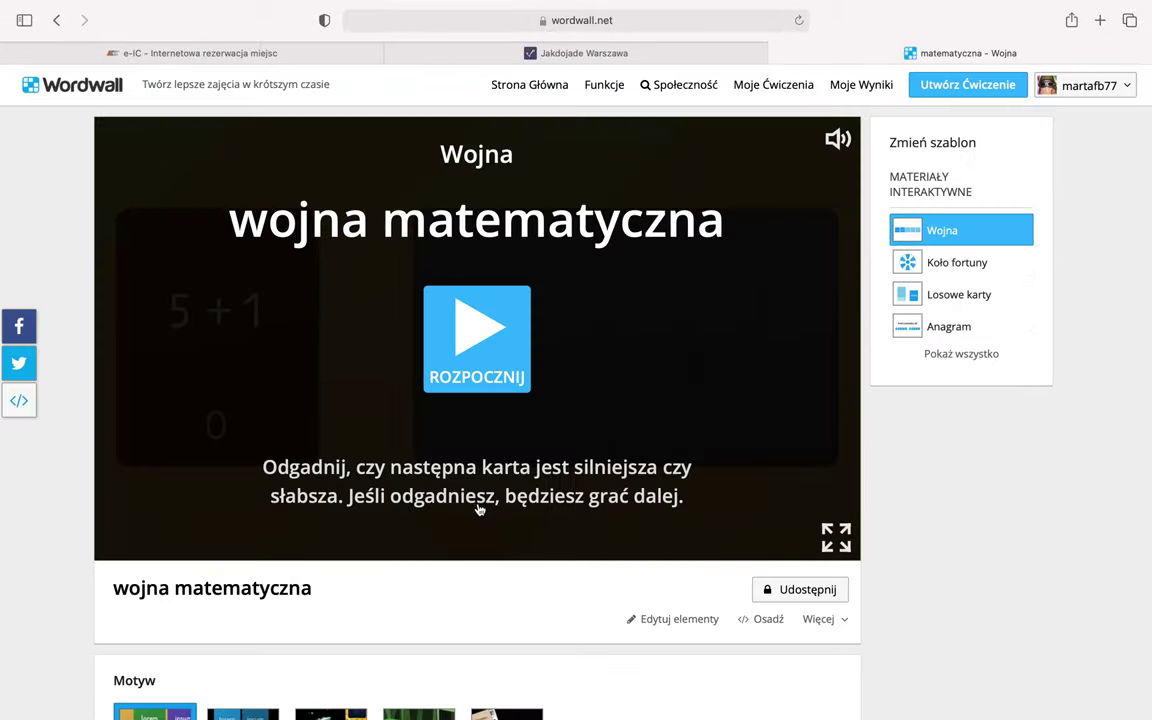
# Play the edited Wojna game to the end, guessing Silniejsza for all four cards.
pyautogui.click(438, 296)
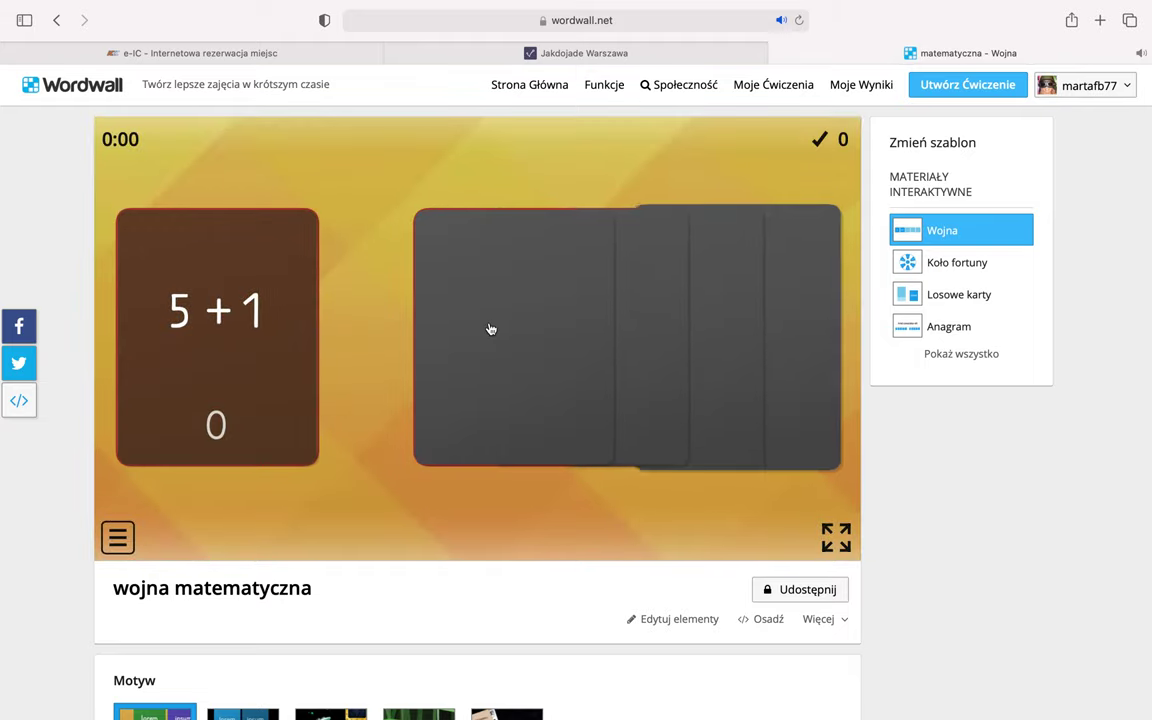
pyautogui.click(377, 538)
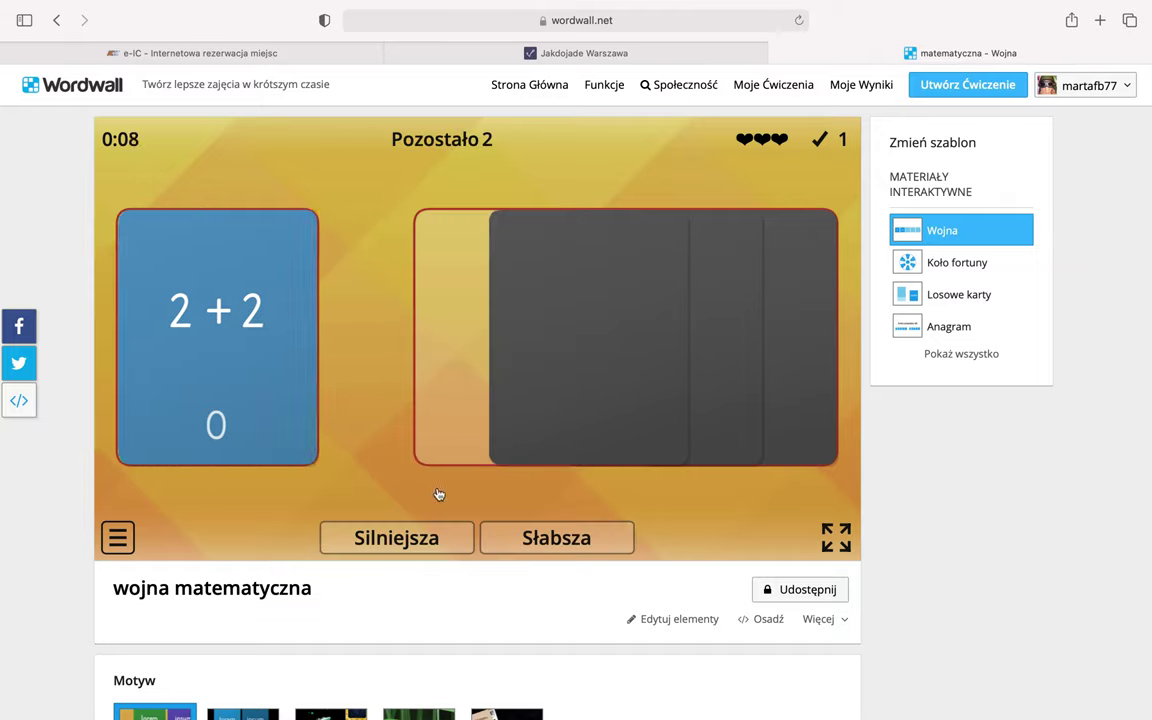
pyautogui.click(362, 537)
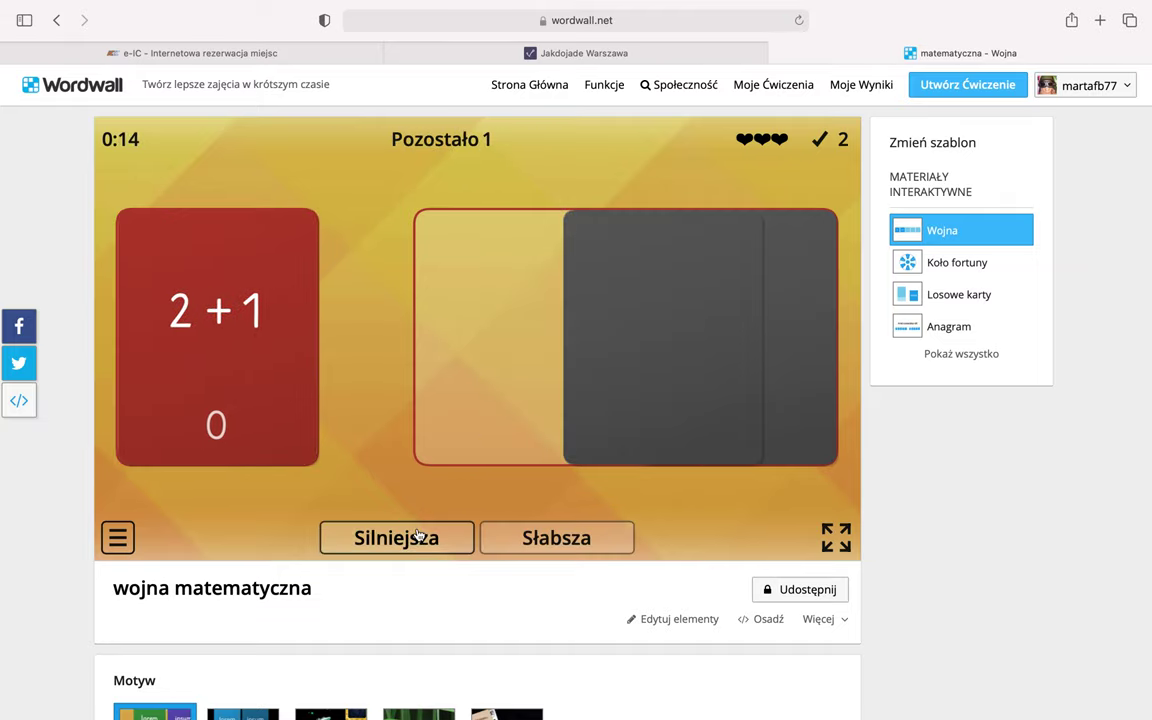
pyautogui.click(418, 535)
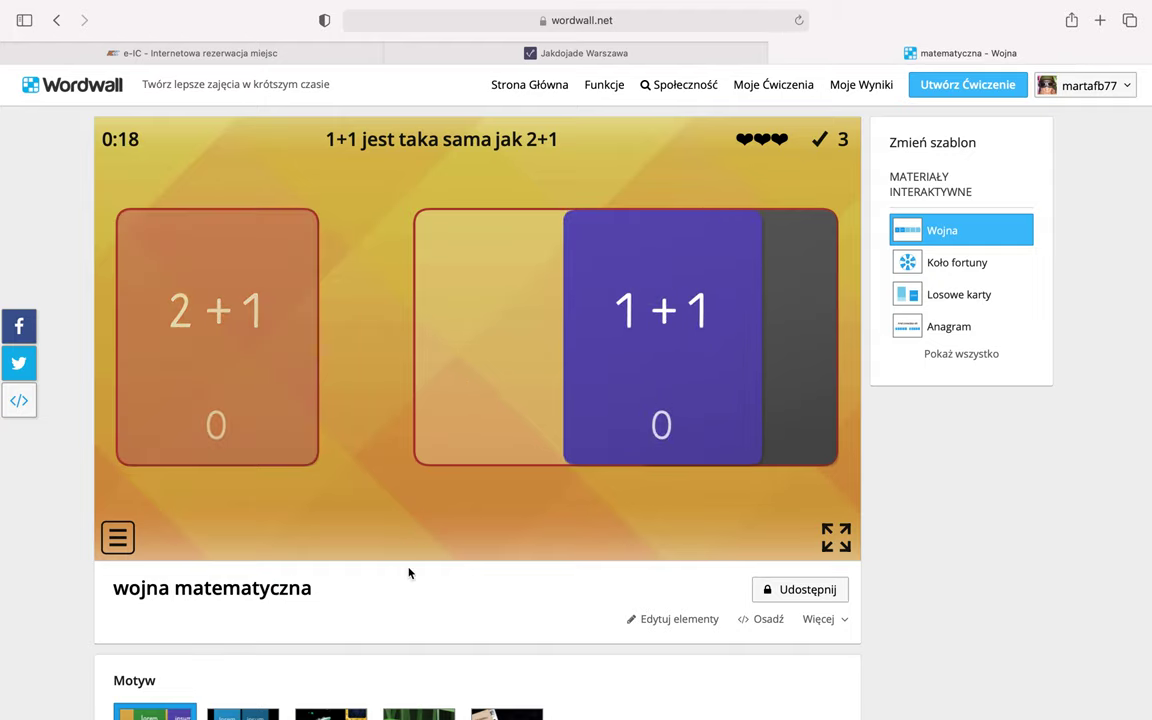
pyautogui.click(403, 540)
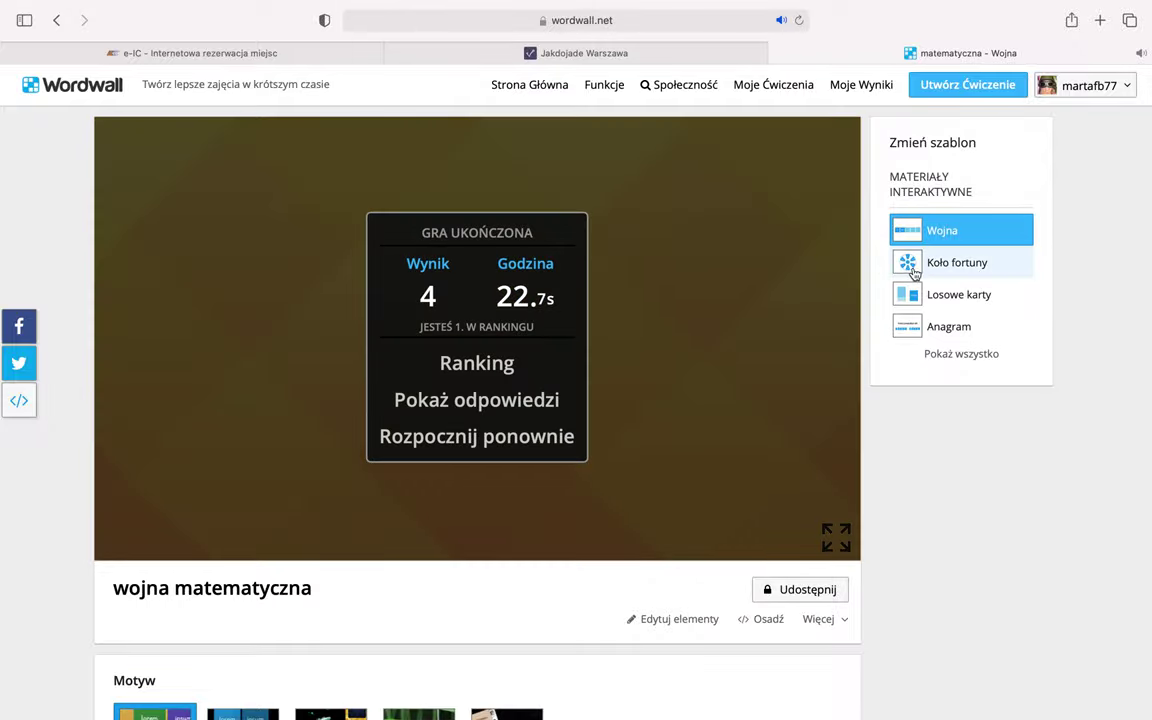
# Switch the exercise to the Koło fortuny template, start it and spin the wheel.
pyautogui.click(903, 262)
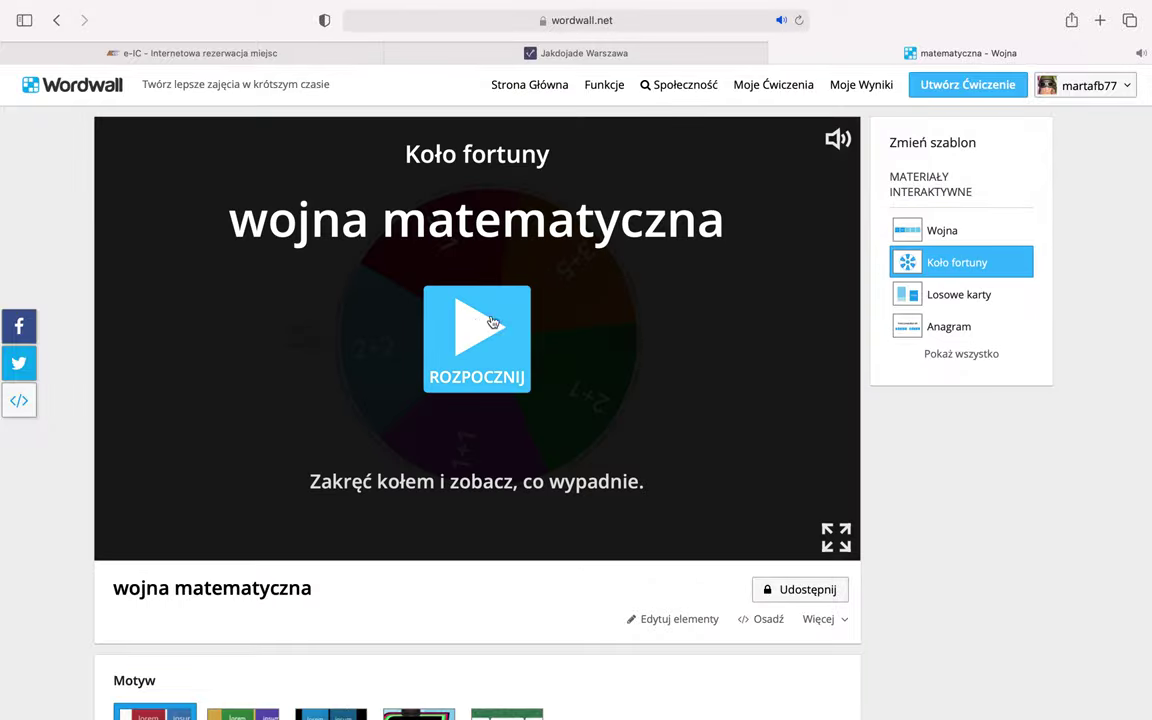
pyautogui.click(440, 292)
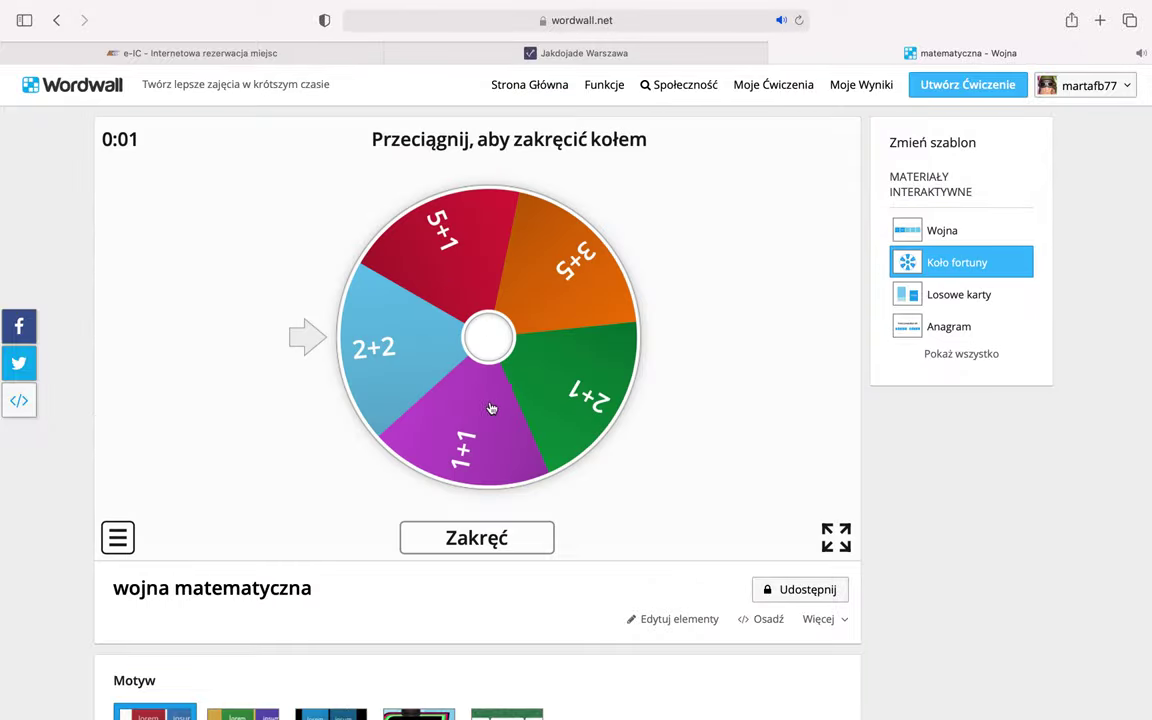
pyautogui.click(483, 536)
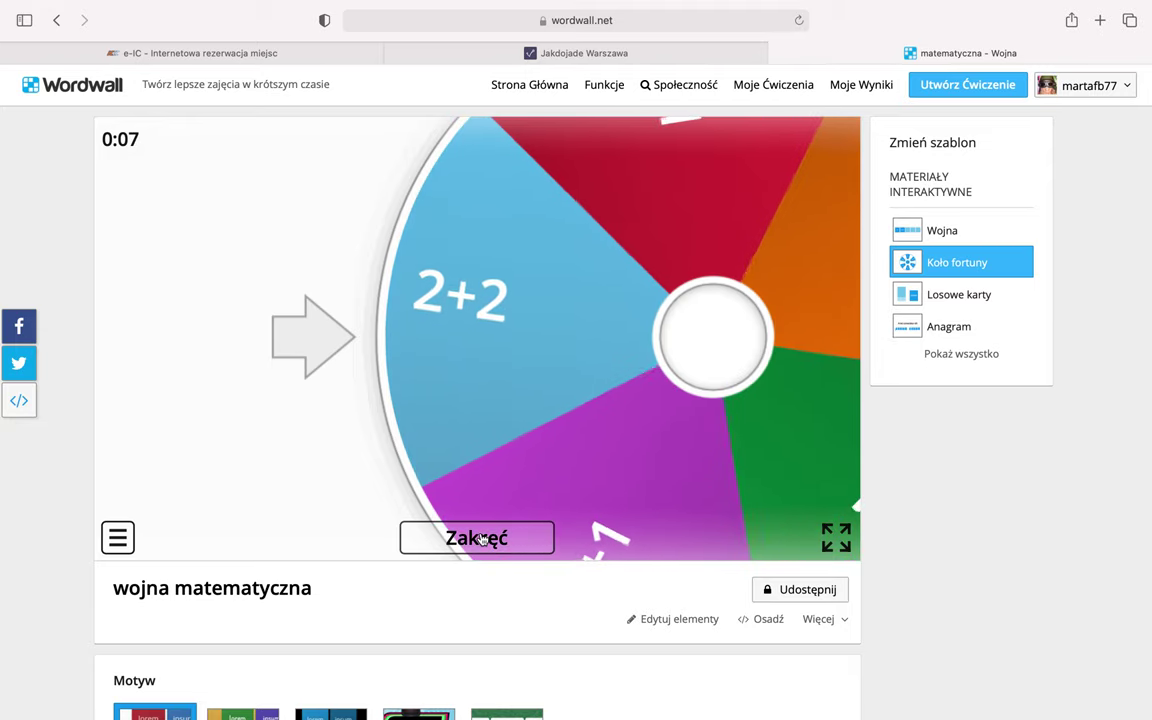
# Change the template to Losowe karty, start it and deal one card from the deck.
pyautogui.click(936, 295)
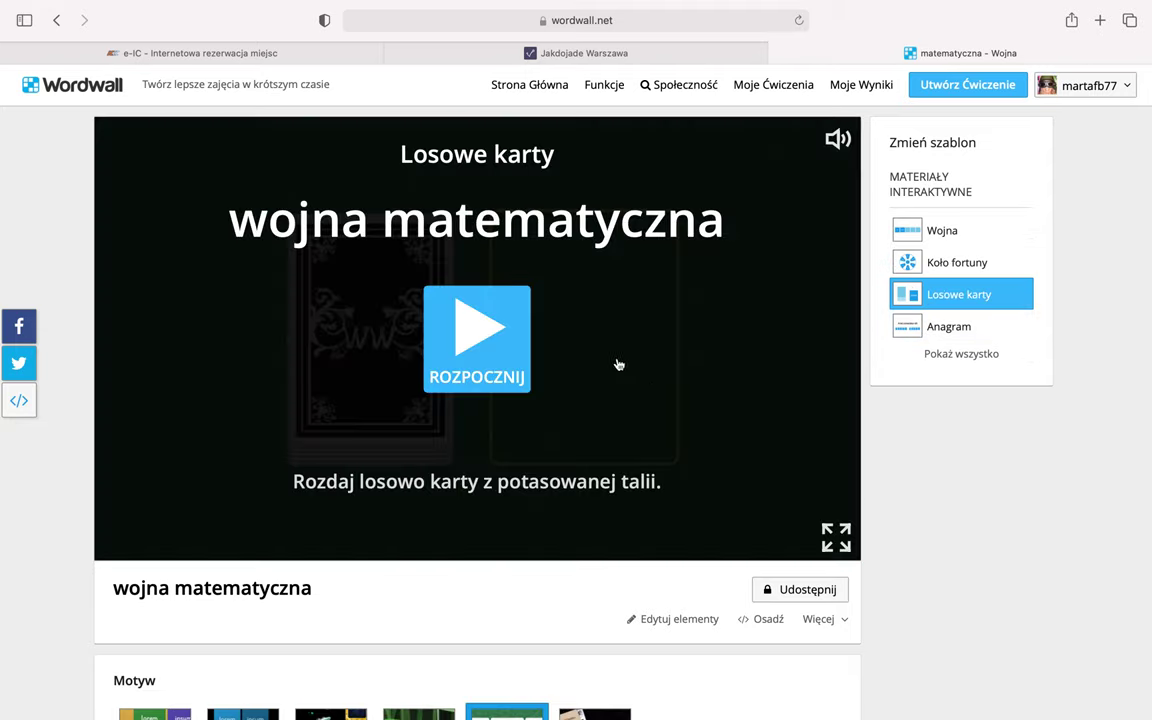
pyautogui.click(501, 342)
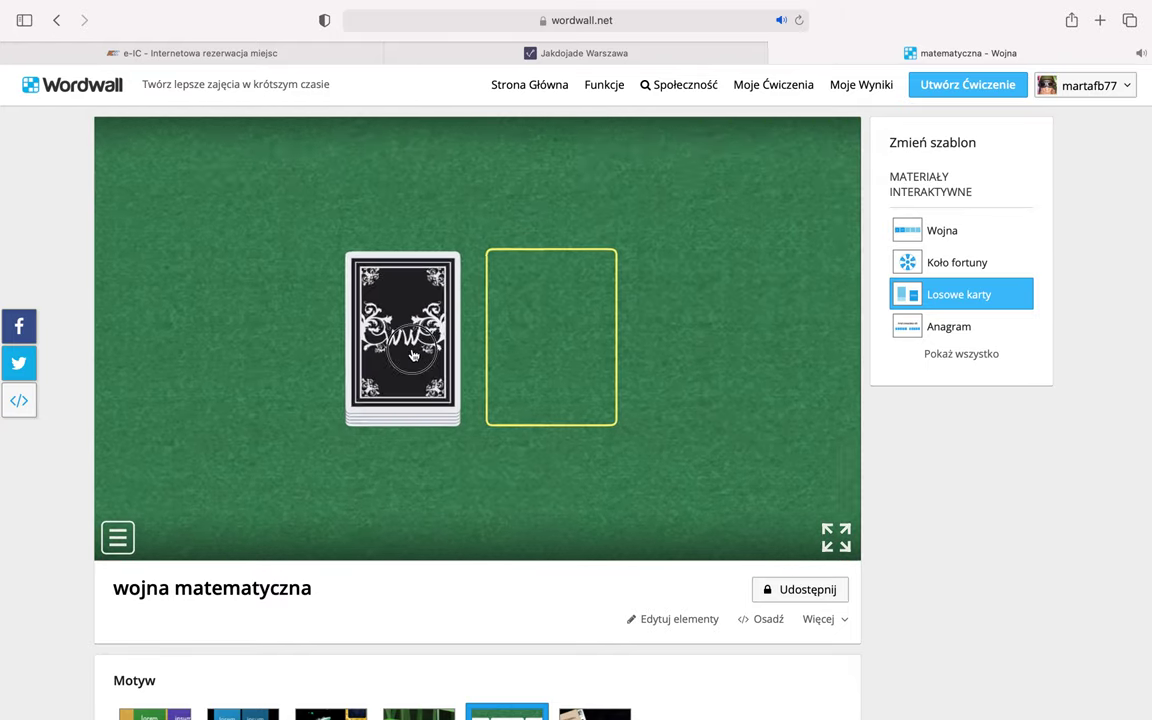
pyautogui.click(412, 354)
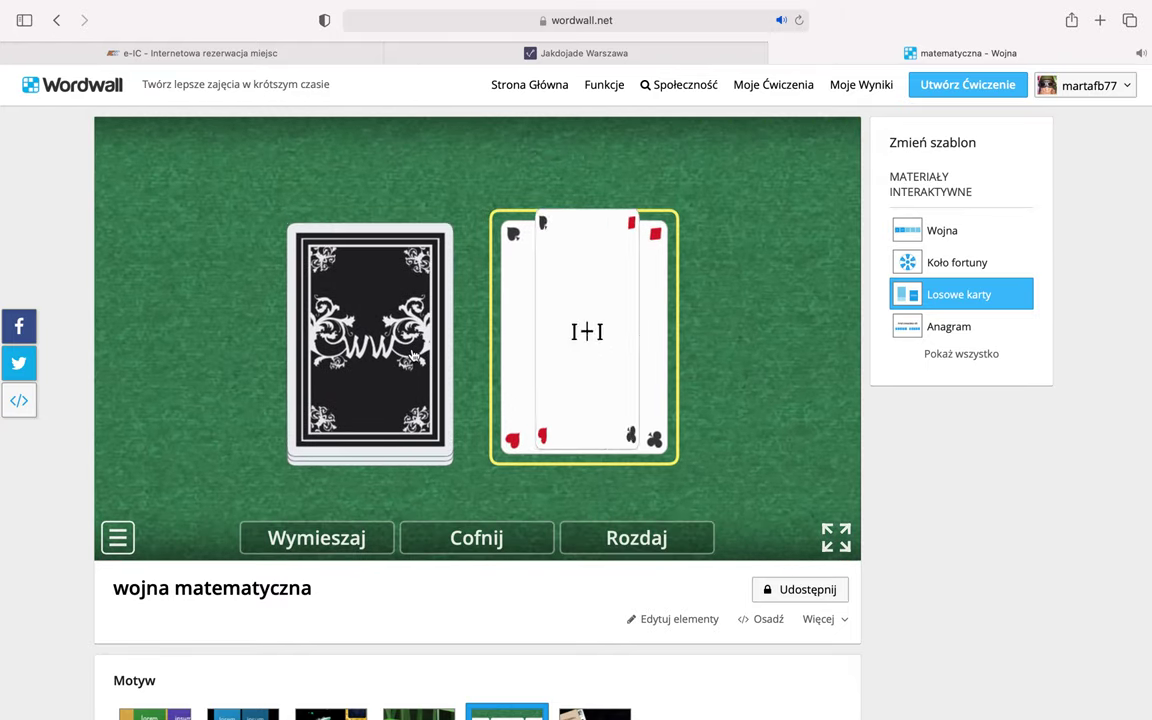
# Change the template to Anagram, start it and arrange the first puzzle's tiles into 2+2.
pyautogui.click(973, 330)
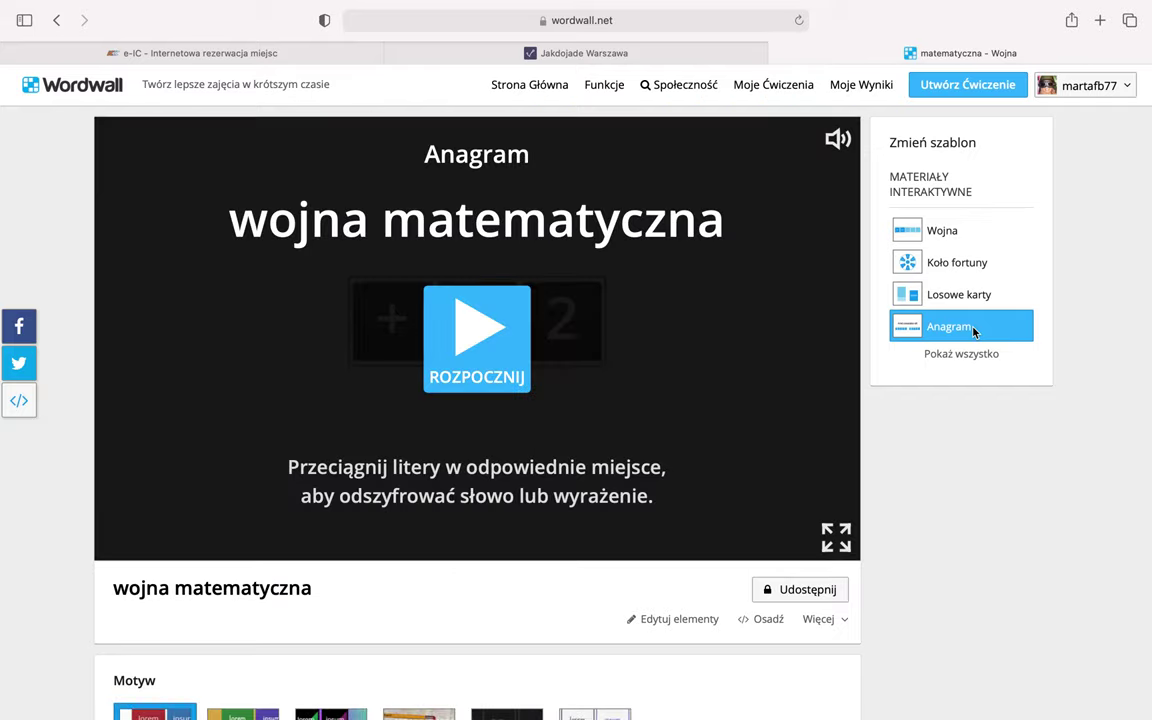
pyautogui.click(510, 331)
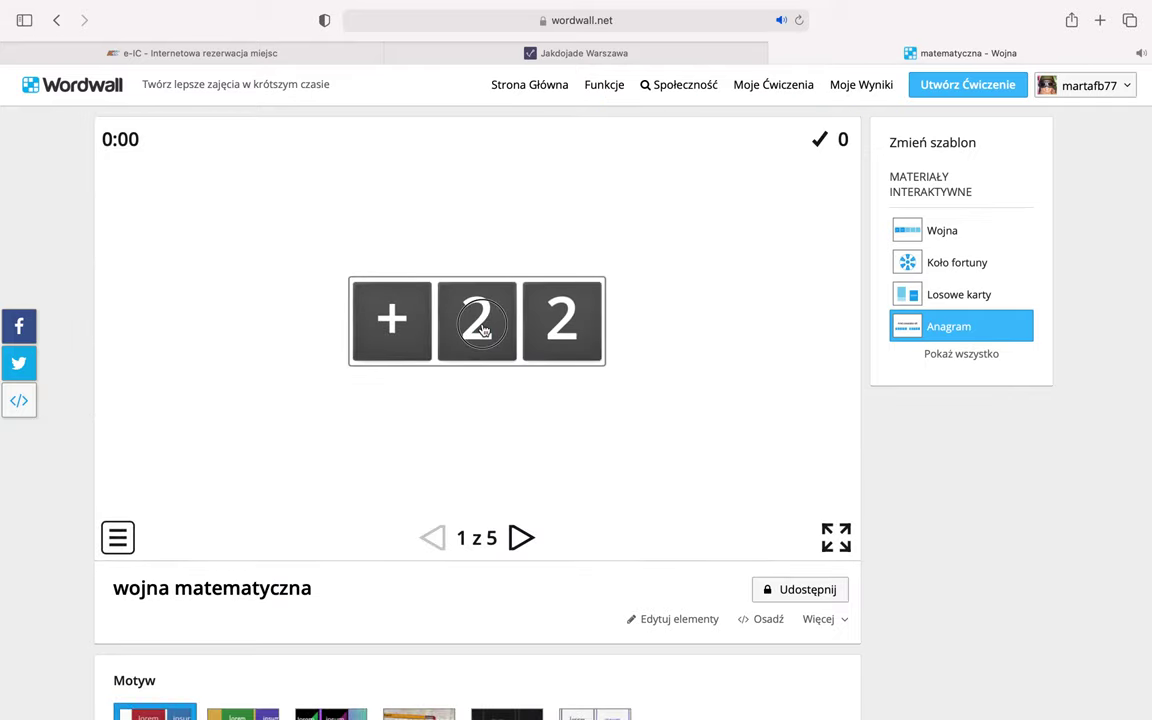
pyautogui.moveTo(481, 330); pyautogui.dragTo(390, 325)
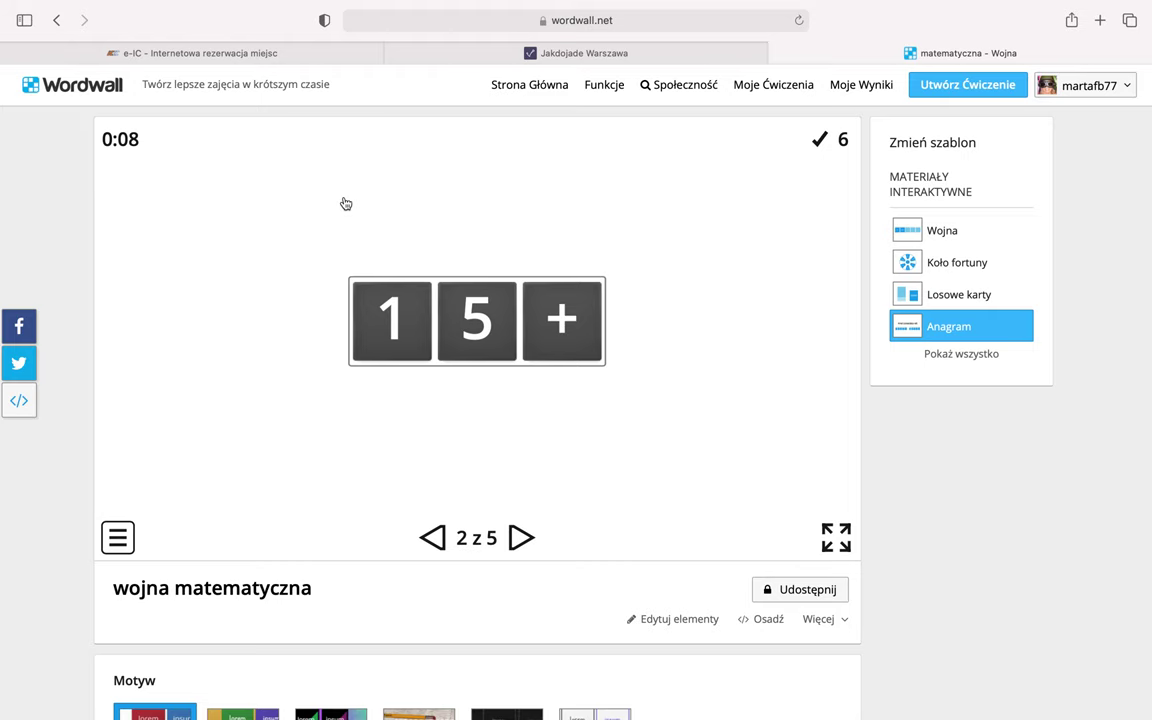
# Go to the Moje ćwiczenia list and look over the saved exercises.
pyautogui.click(783, 87)
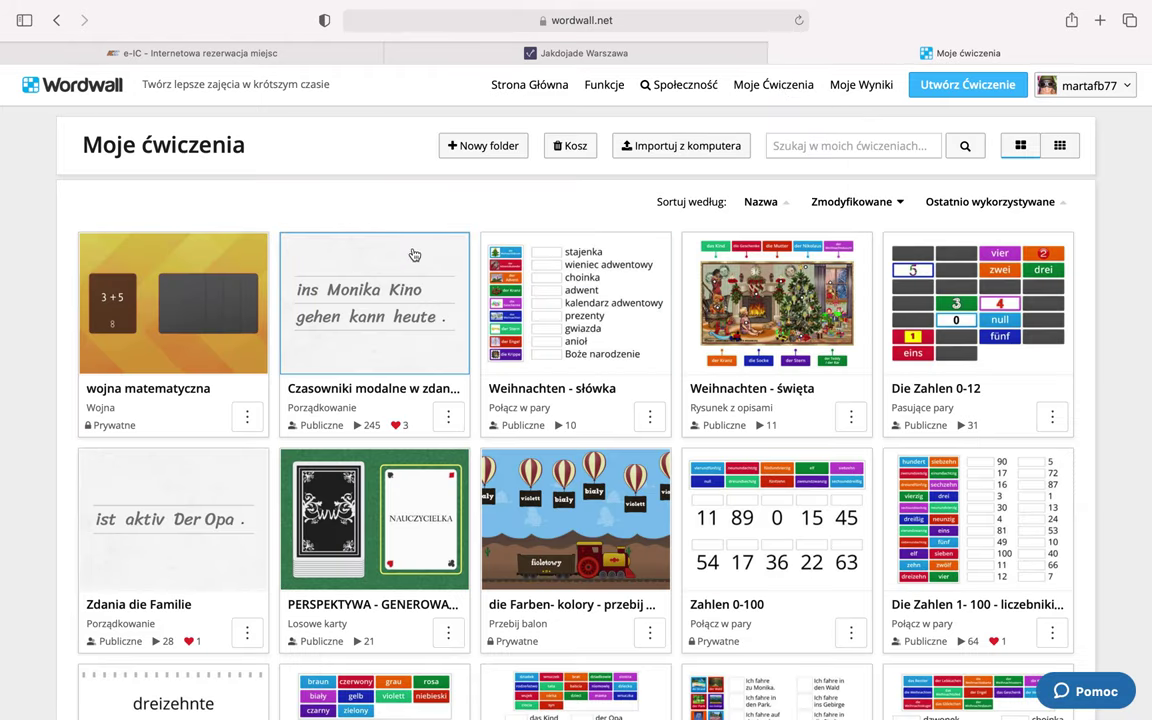
pyautogui.scroll(-1, 322, 429)
pyautogui.scroll(1, 322, 429)
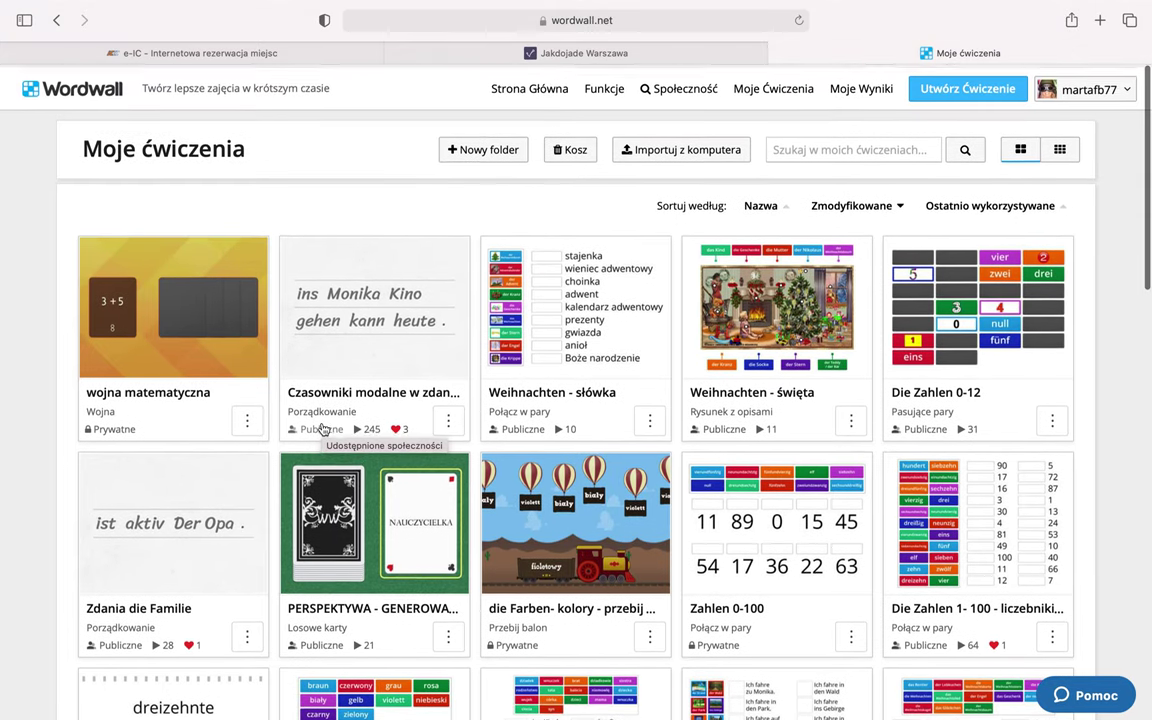
# Search the community's public exercises for "wojna".
pyautogui.click(681, 89)
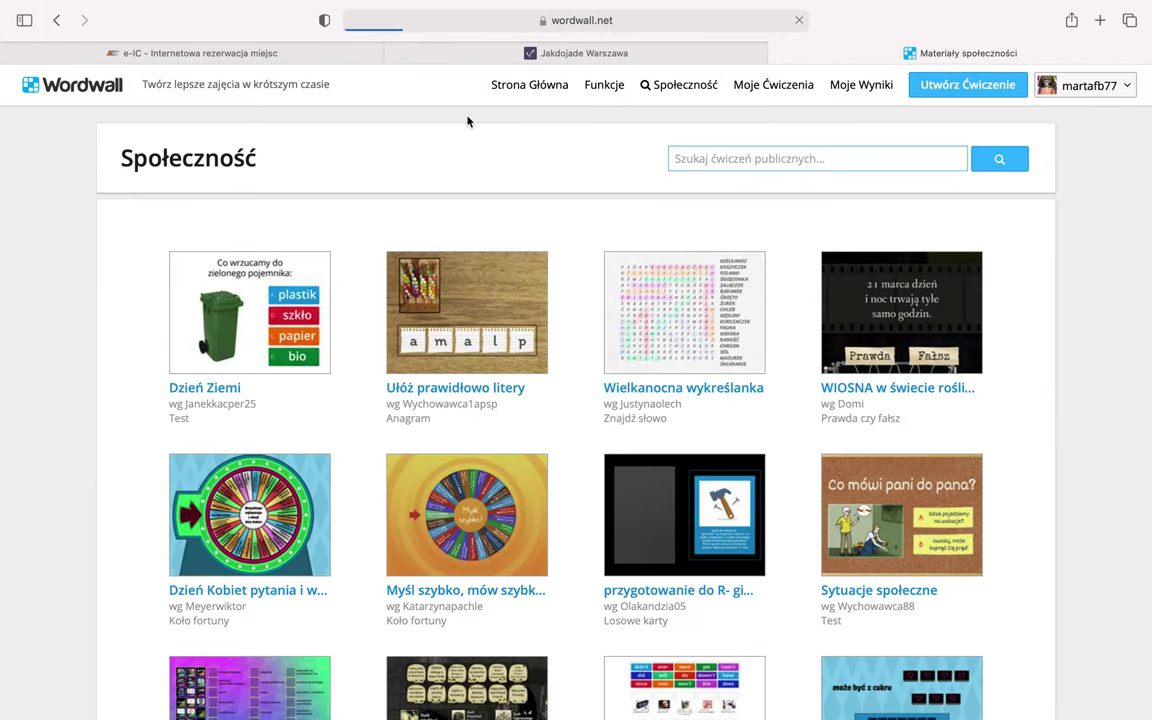
pyautogui.click(715, 160)
pyautogui.write('wojna')
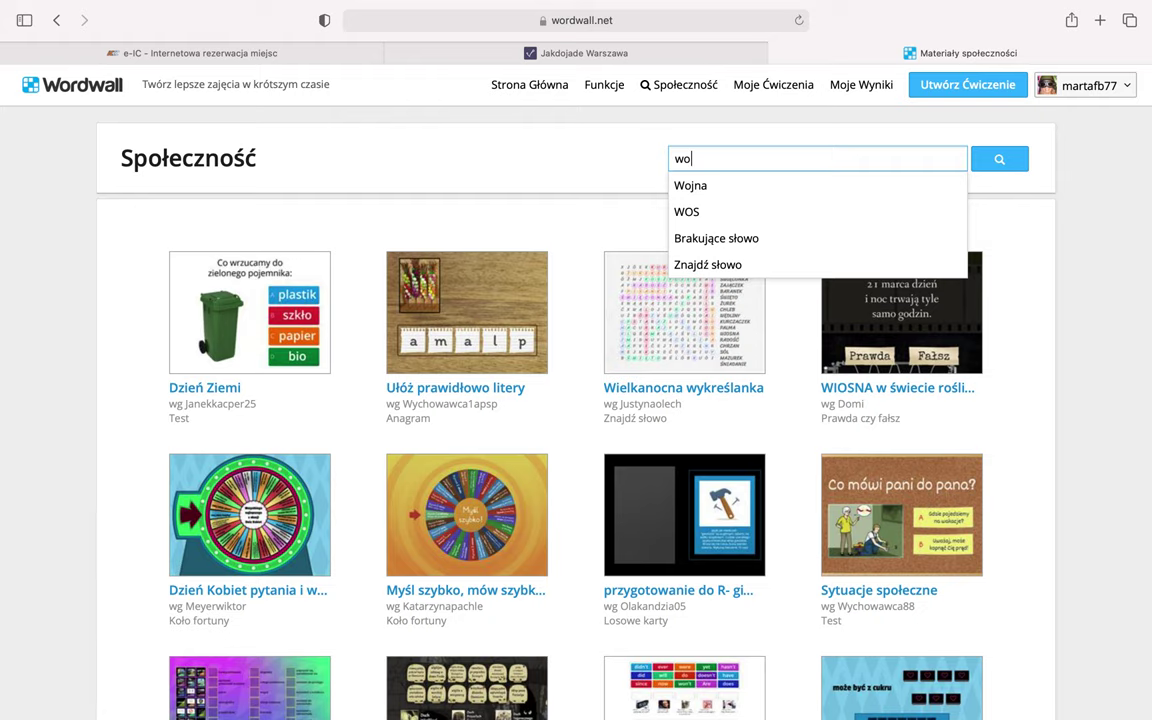
pyautogui.press('Return')
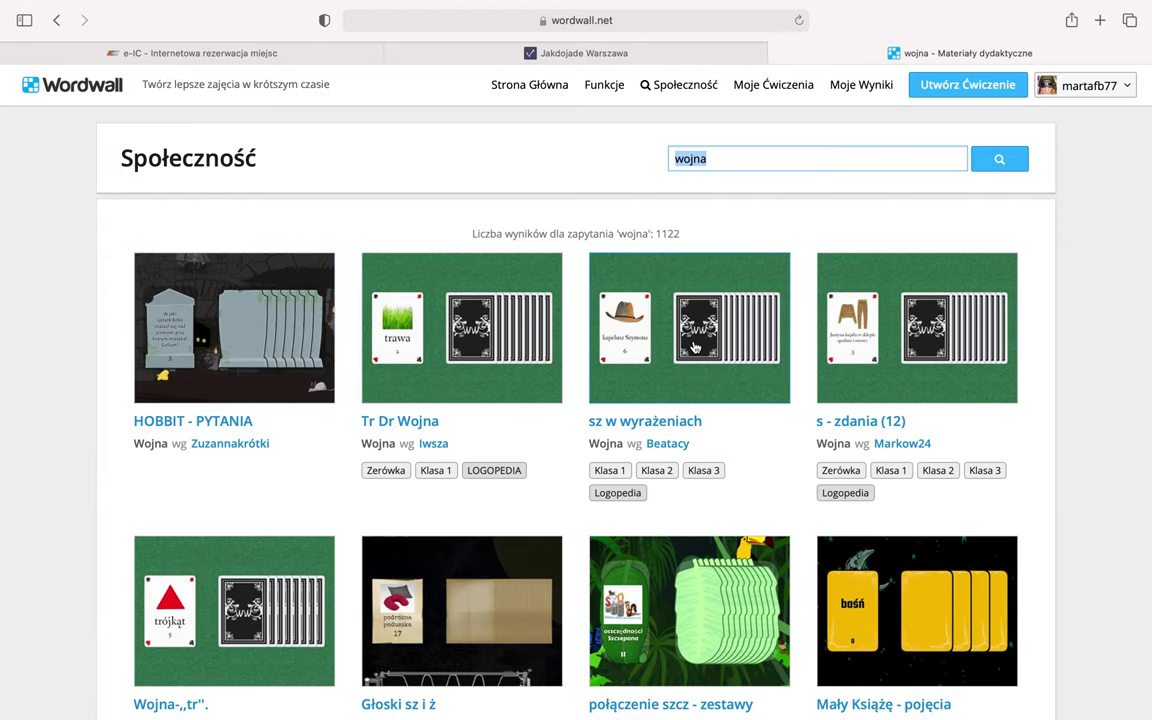
# Browse the found Wojna activities and open the one titled "R" with the "rakieta" card.
pyautogui.scroll(-5, 695, 347)
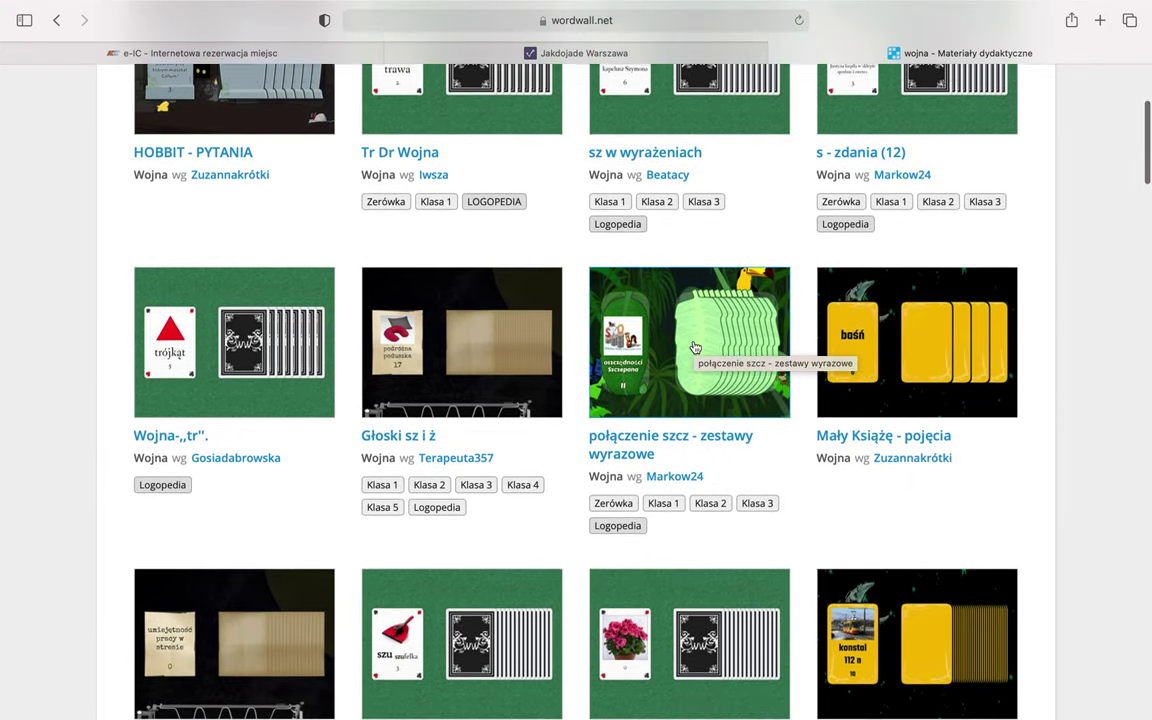
pyautogui.scroll(-10, 695, 347)
pyautogui.scroll(-10, 695, 347)
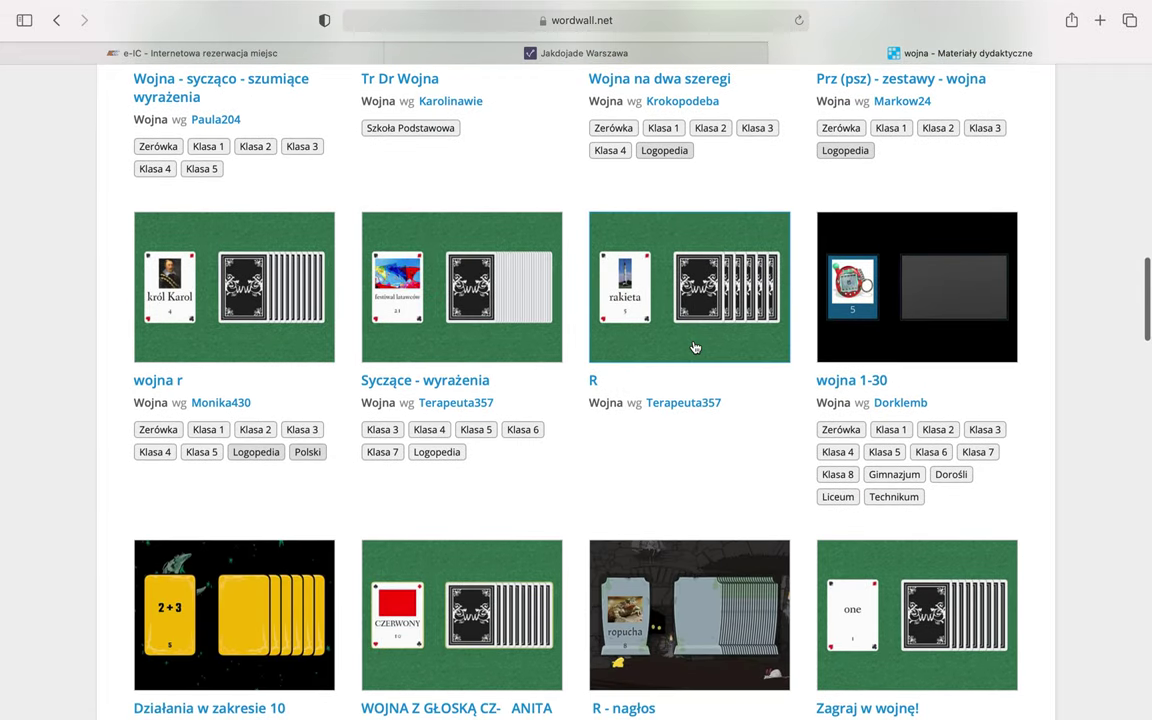
pyautogui.scroll(1, 695, 347)
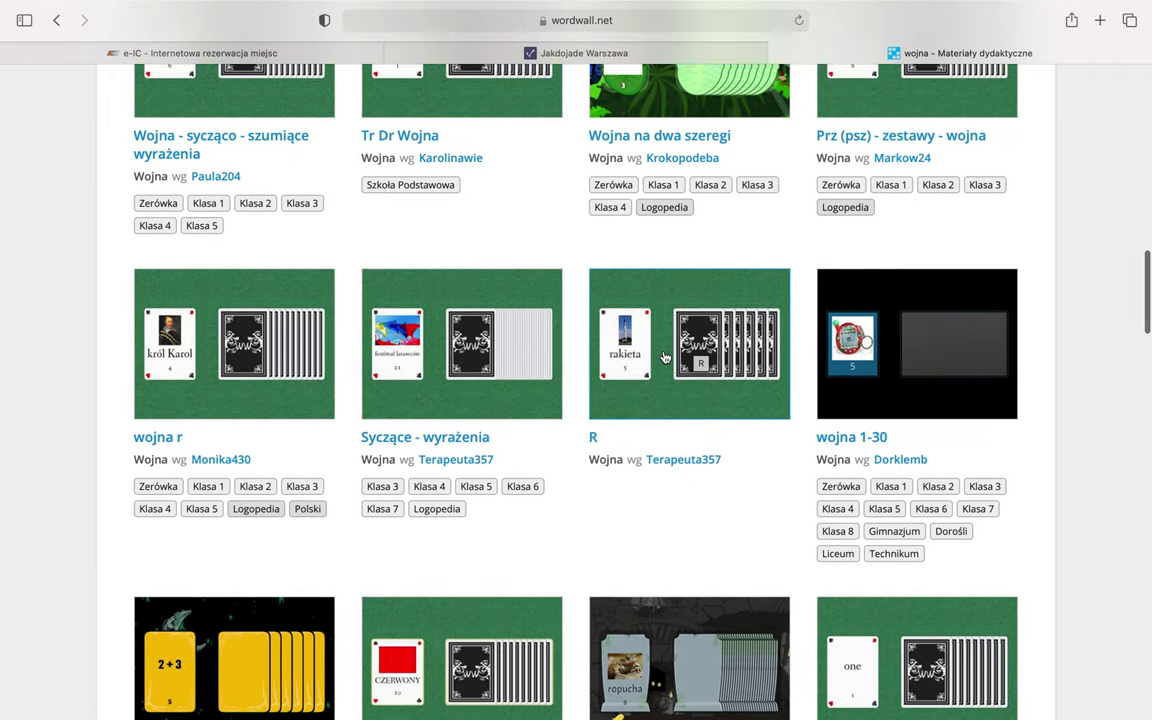
pyautogui.click(617, 390)
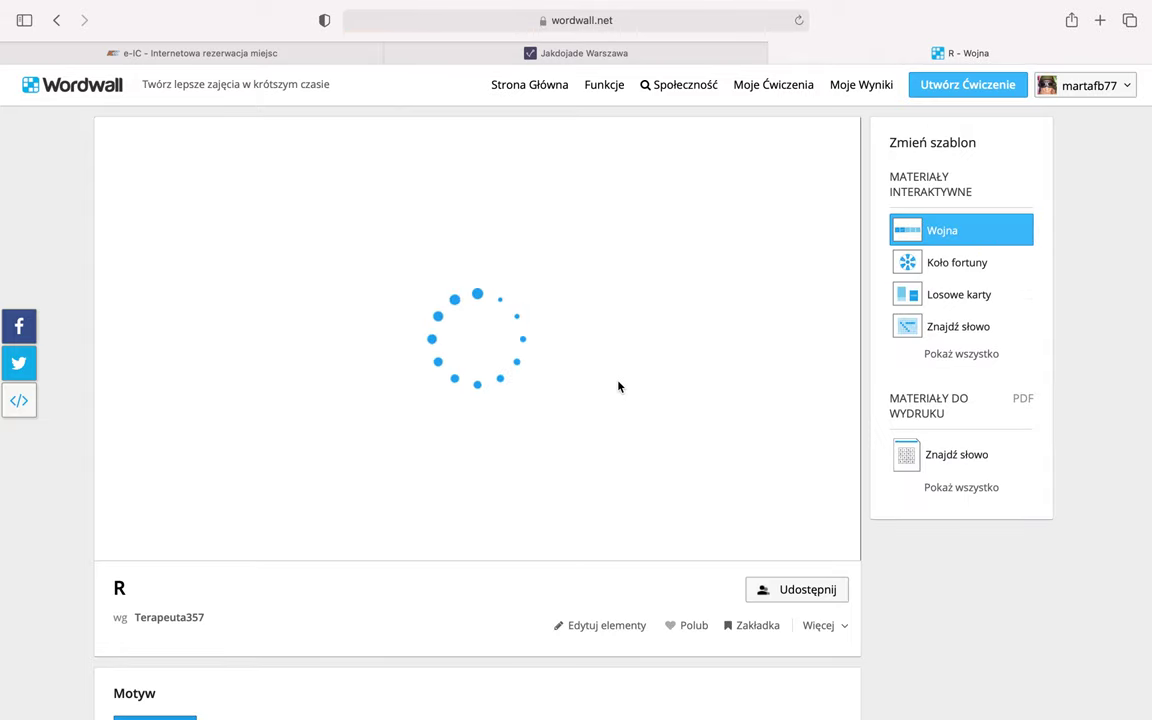